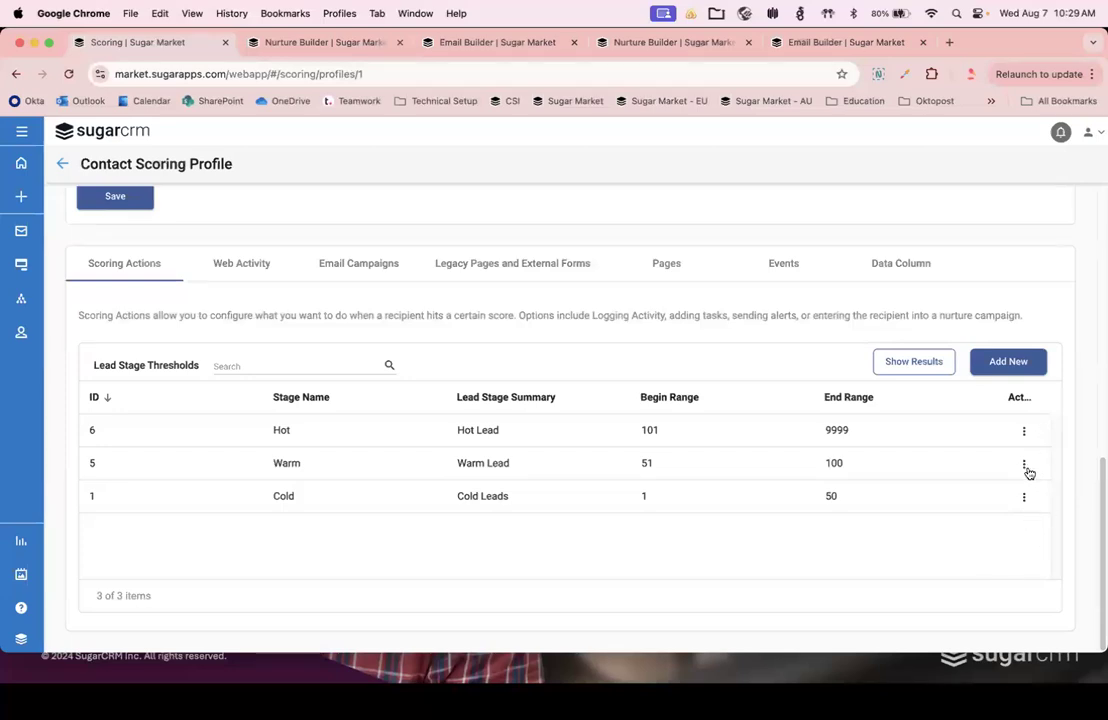
# Step: Open the Warm lead stage threshold for editing, leaving the scoring profile without saving changes
pyautogui.click(1025, 465)
pyautogui.click(1030, 501)
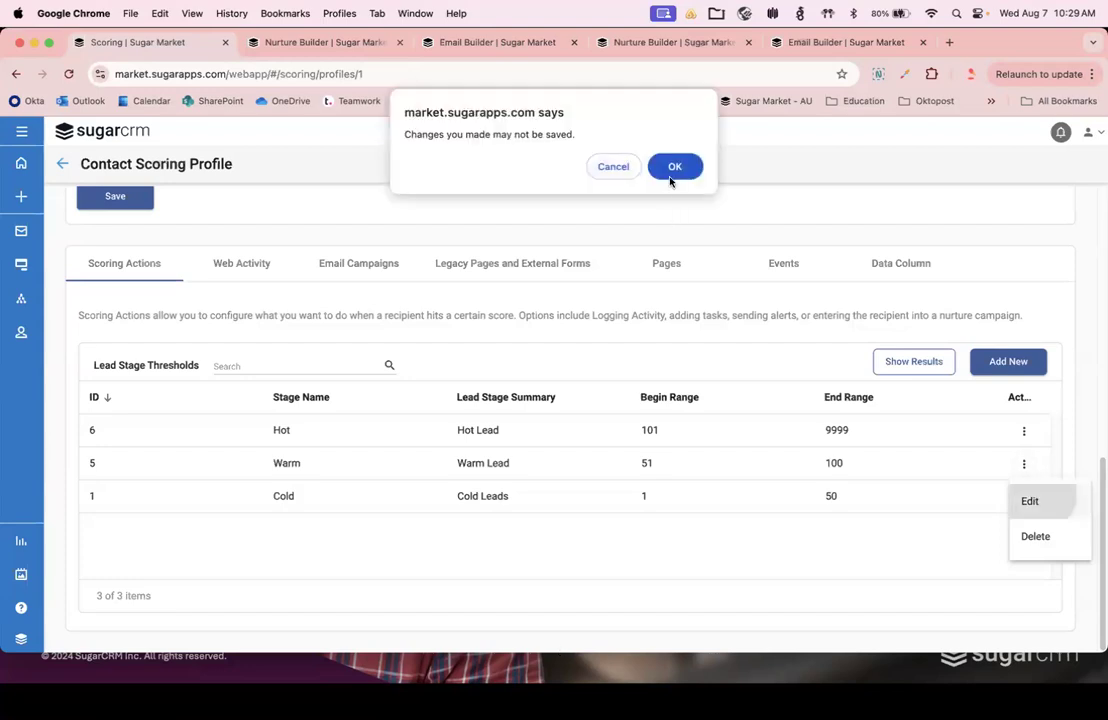
pyautogui.press('Return')
pyautogui.scroll(2, 600, 501)
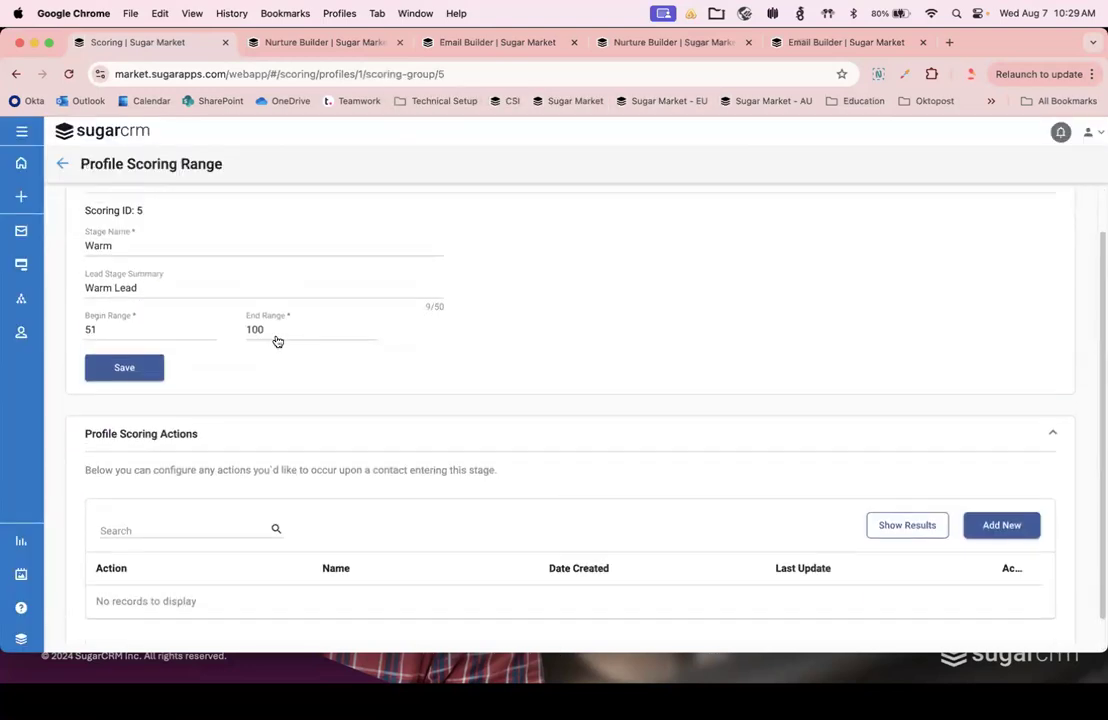
pyautogui.scroll(1, 95, 313)
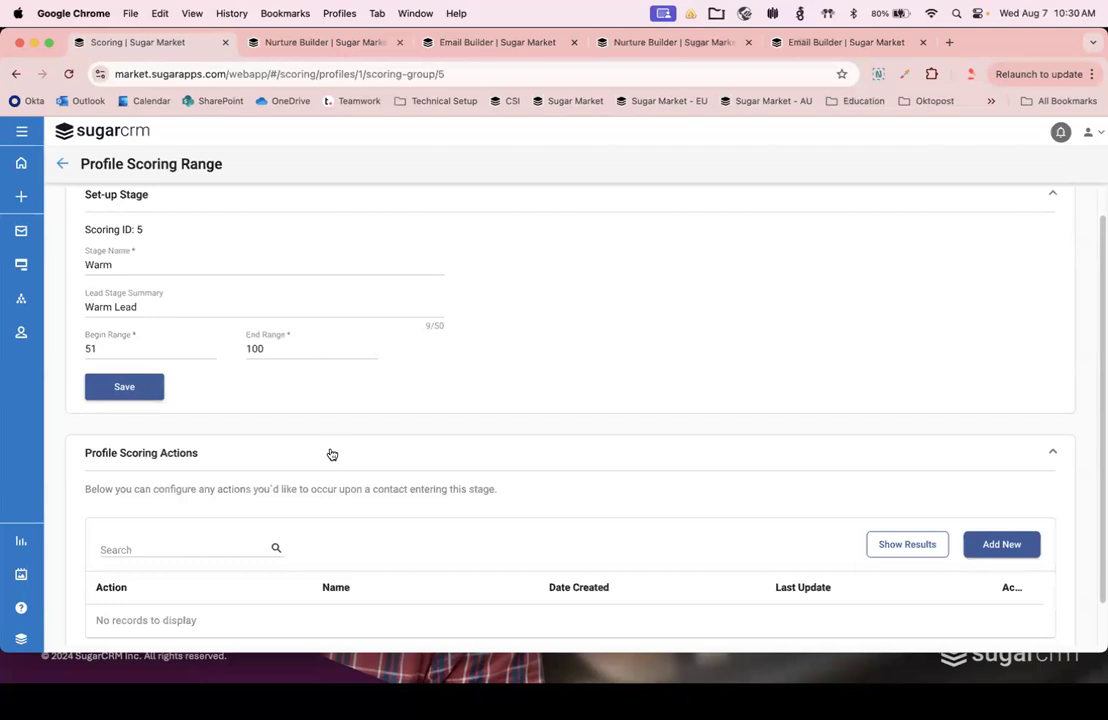
pyautogui.scroll(-1, 652, 431)
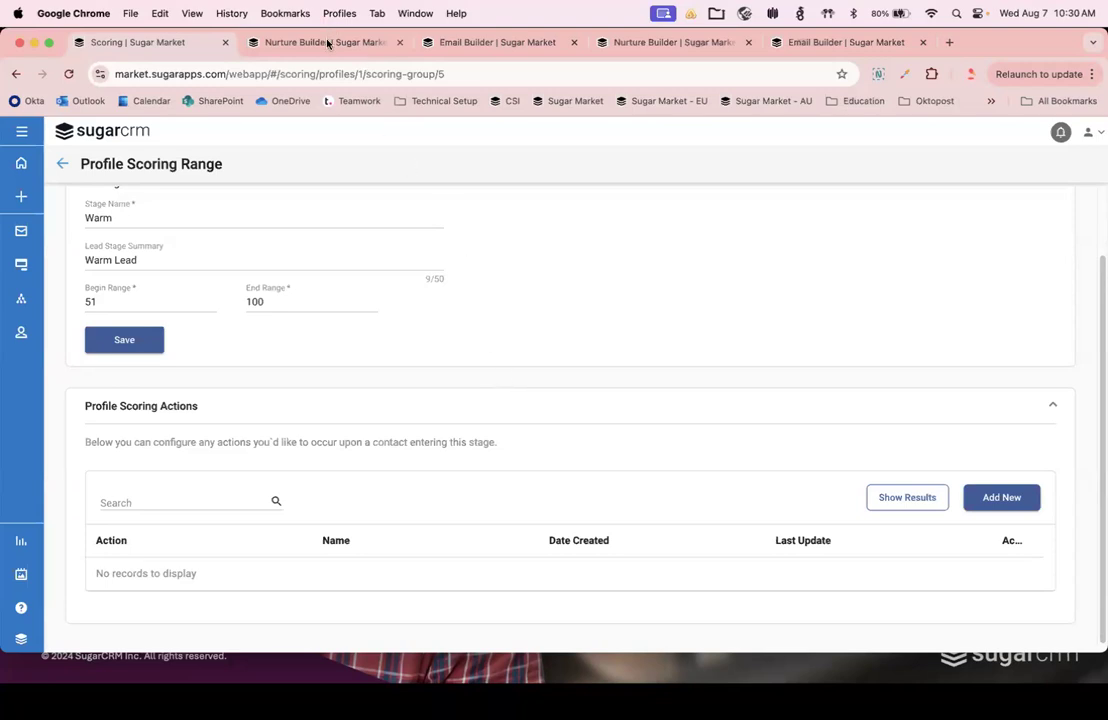
# Step: Preview the first email in the Lead Scoring Best Practices - Resources Drip nurture and exit the preview
pyautogui.click(285, 40)
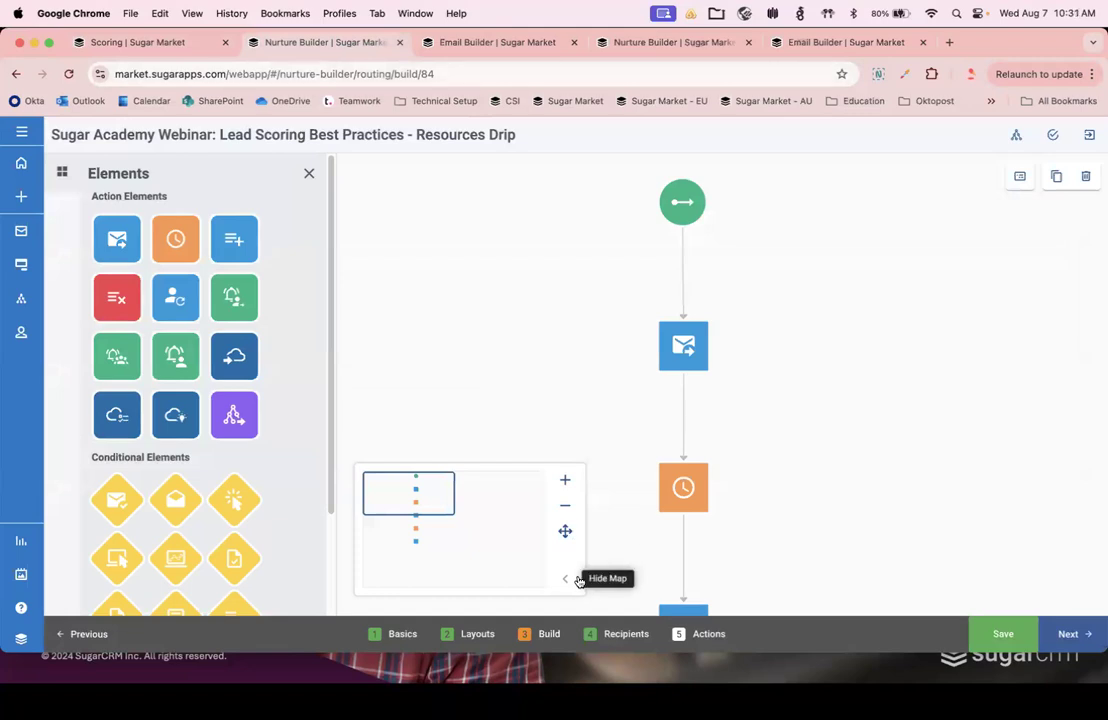
pyautogui.click(668, 336)
pyautogui.moveTo(659, 325)
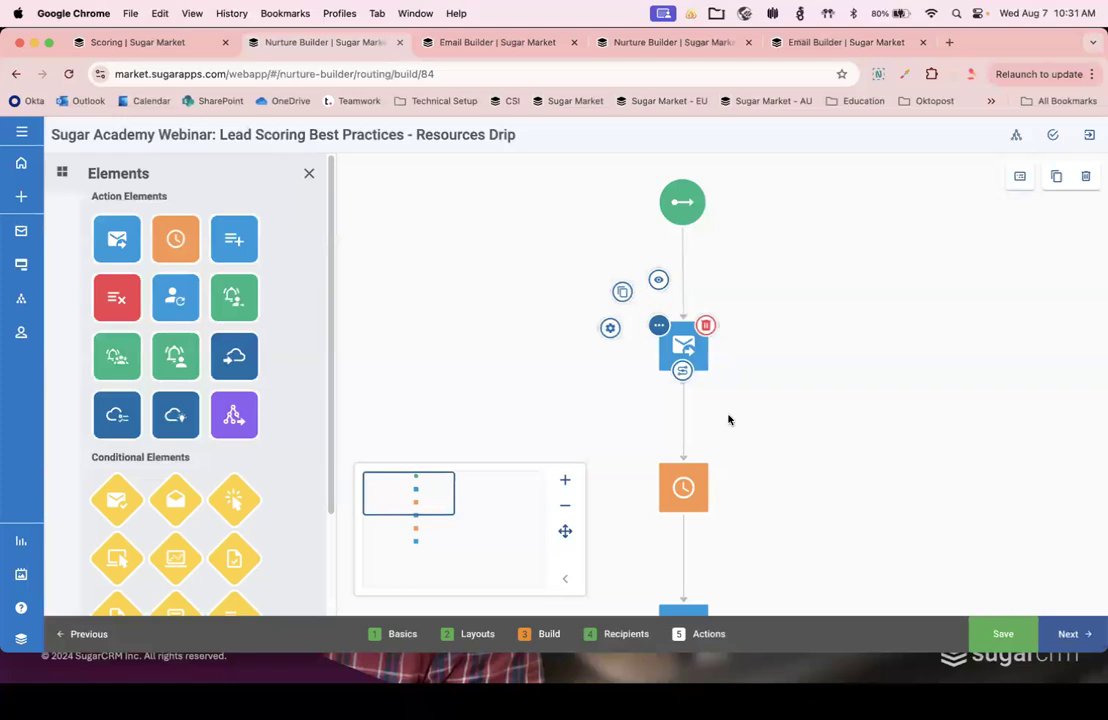
pyautogui.click(658, 280)
pyautogui.scroll(-3, 687, 551)
pyautogui.scroll(2, 1026, 483)
pyautogui.scroll(1, 1026, 483)
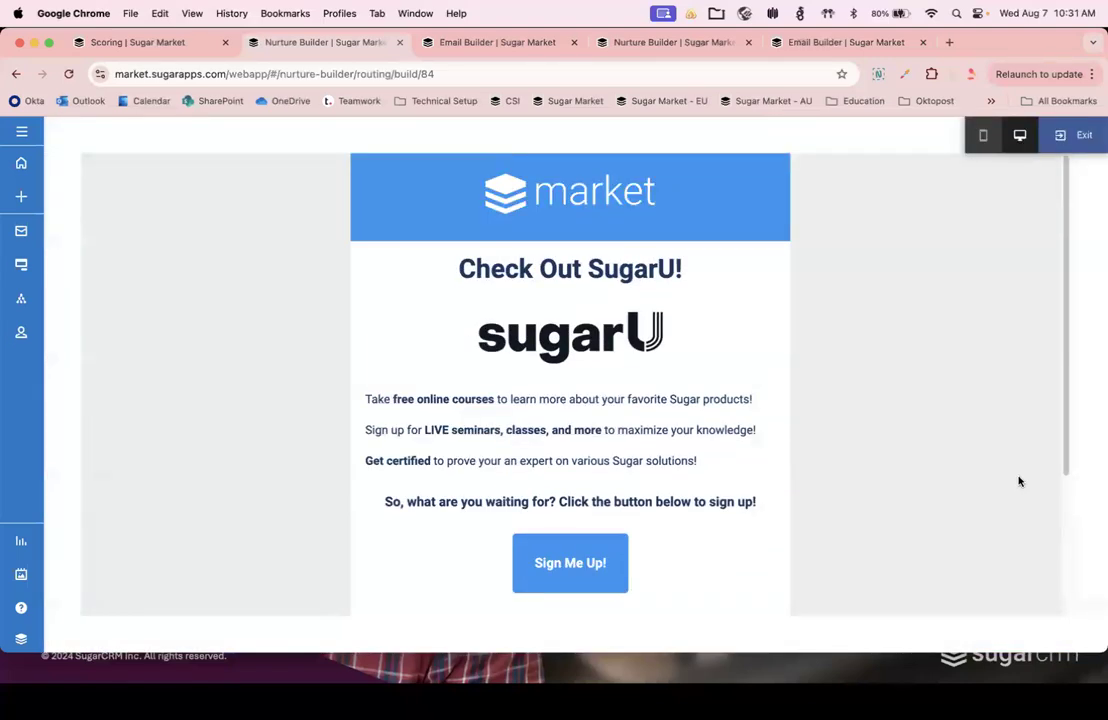
pyautogui.click(1083, 135)
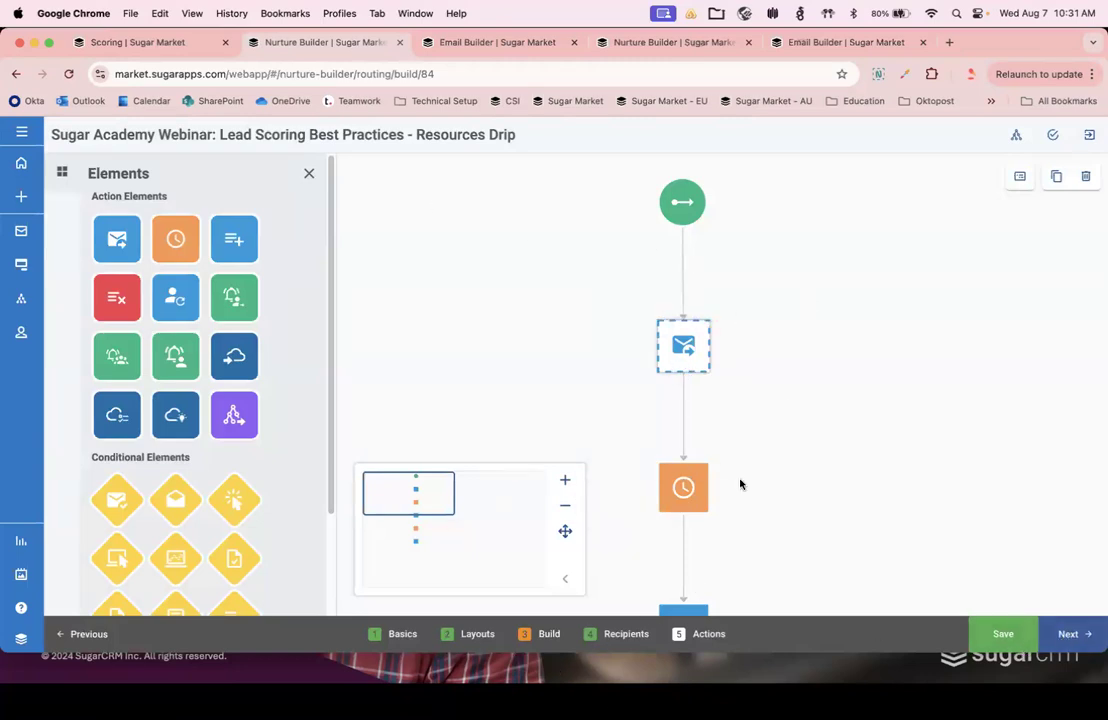
# Step: Publish the Resources Drip nurture with the immediate start option and without adding recipients
pyautogui.click(1068, 634)
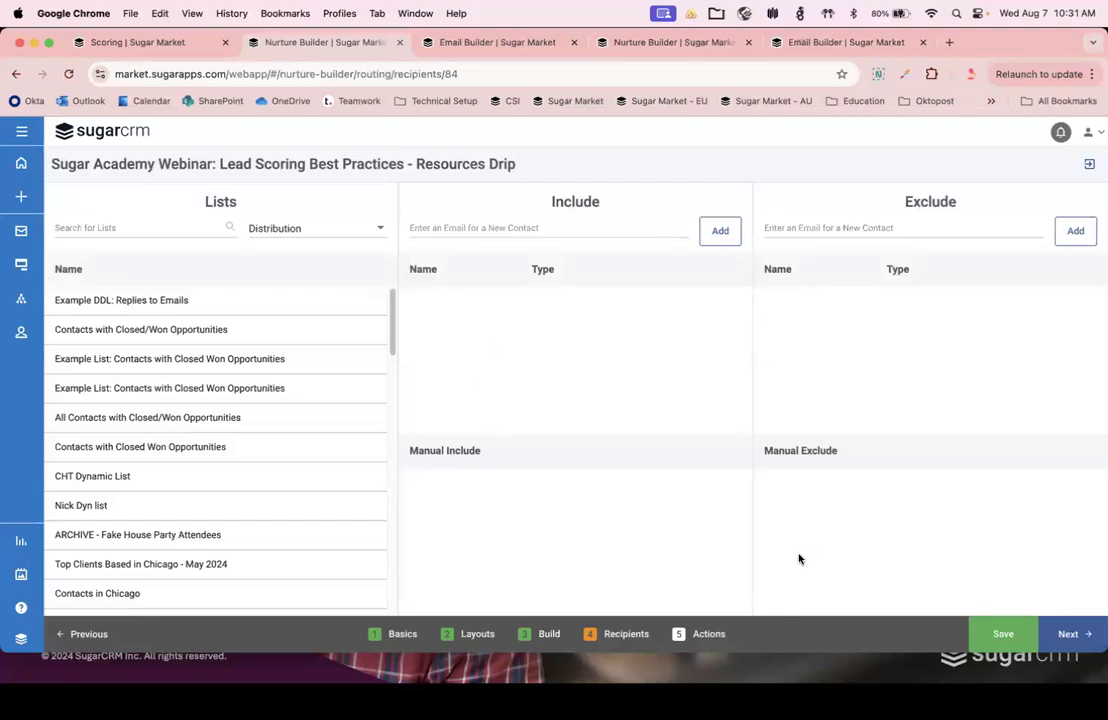
pyautogui.click(1065, 634)
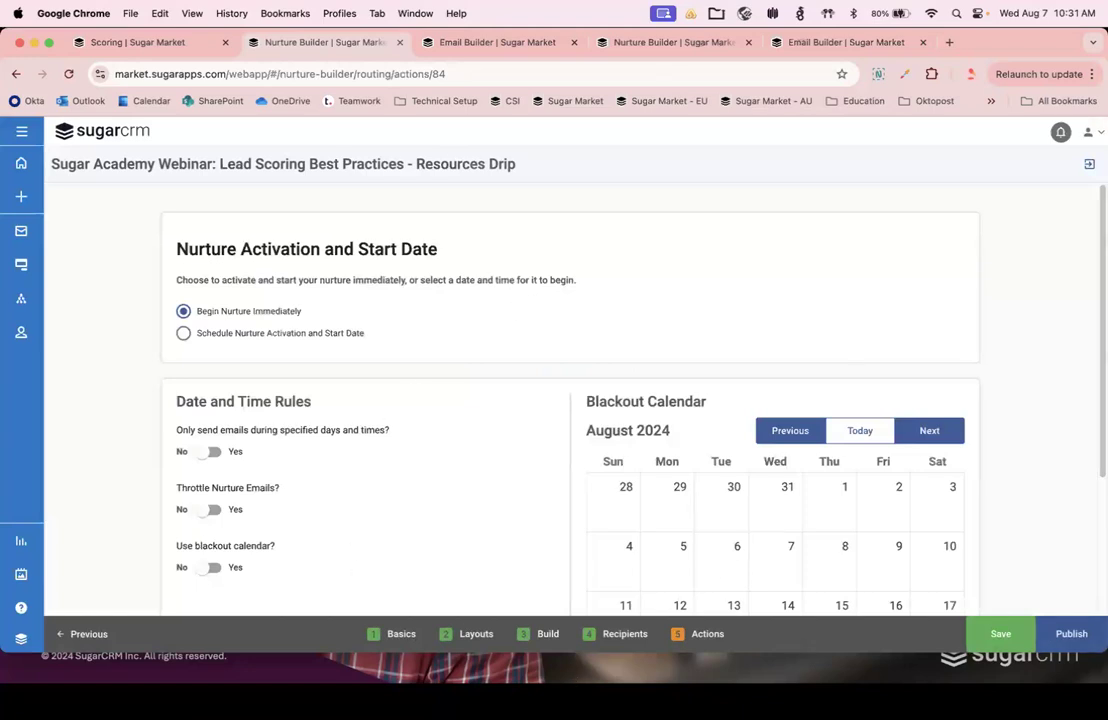
pyautogui.click(1073, 634)
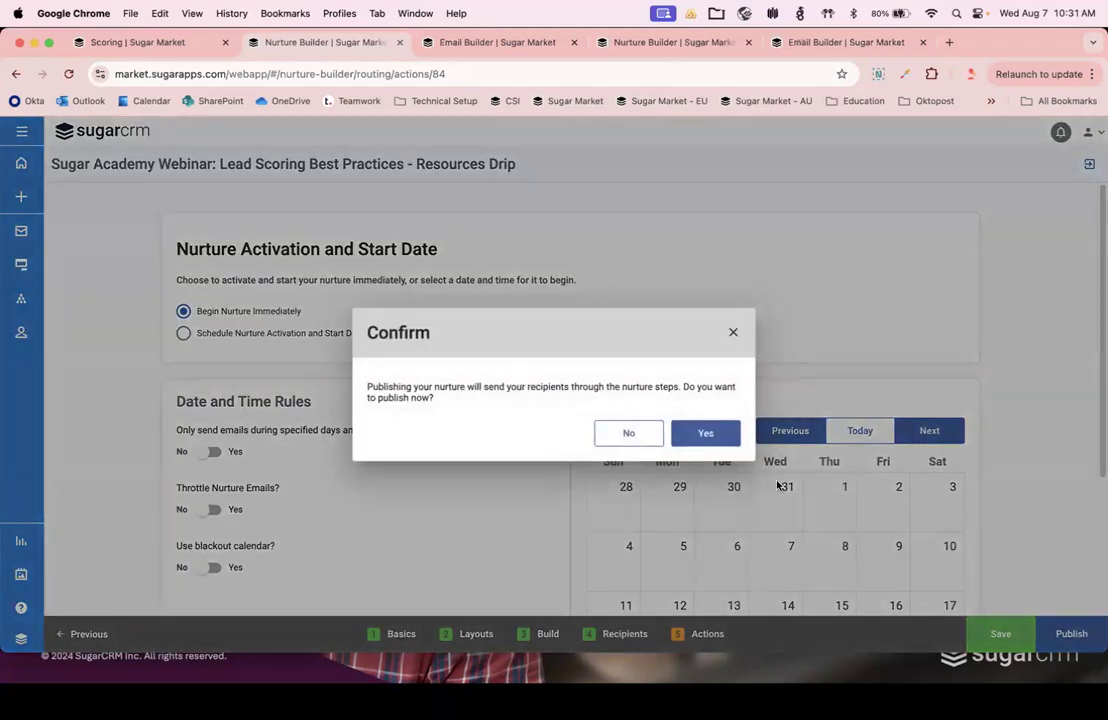
pyautogui.click(701, 433)
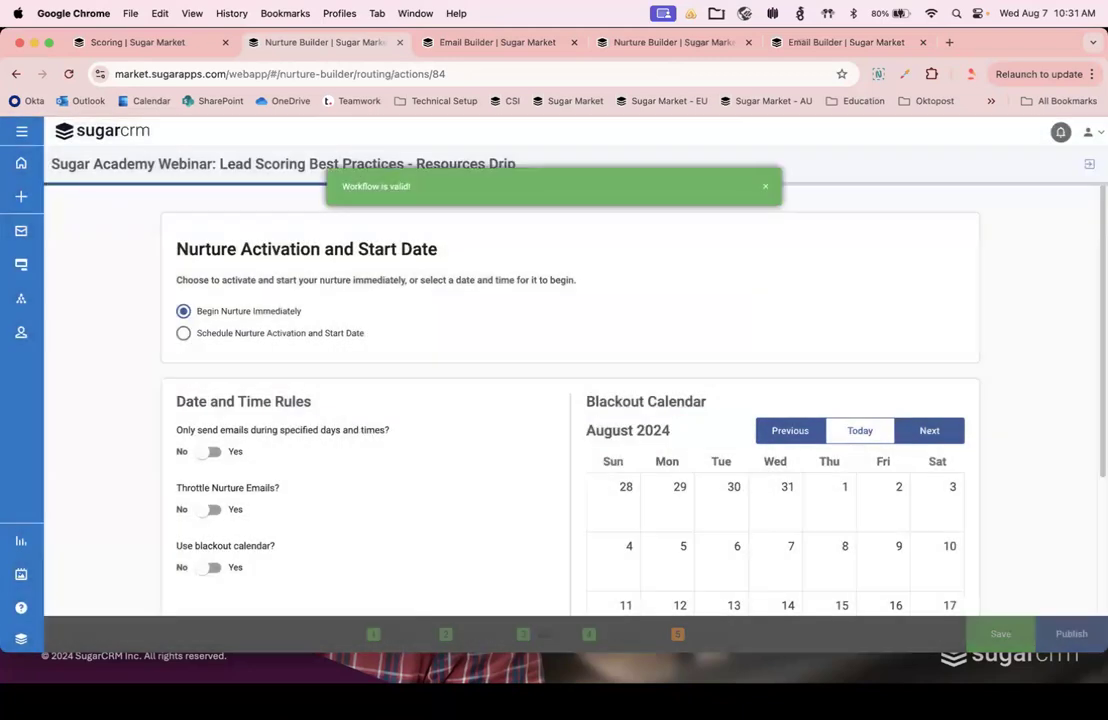
pyautogui.click(765, 231)
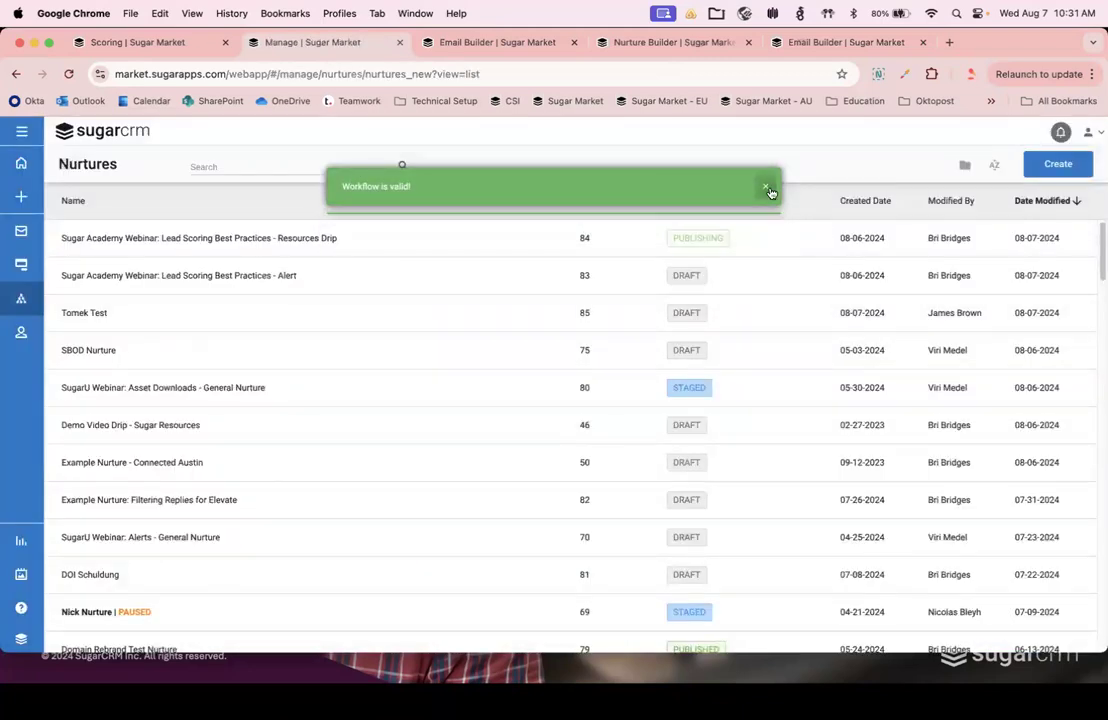
pyautogui.click(765, 186)
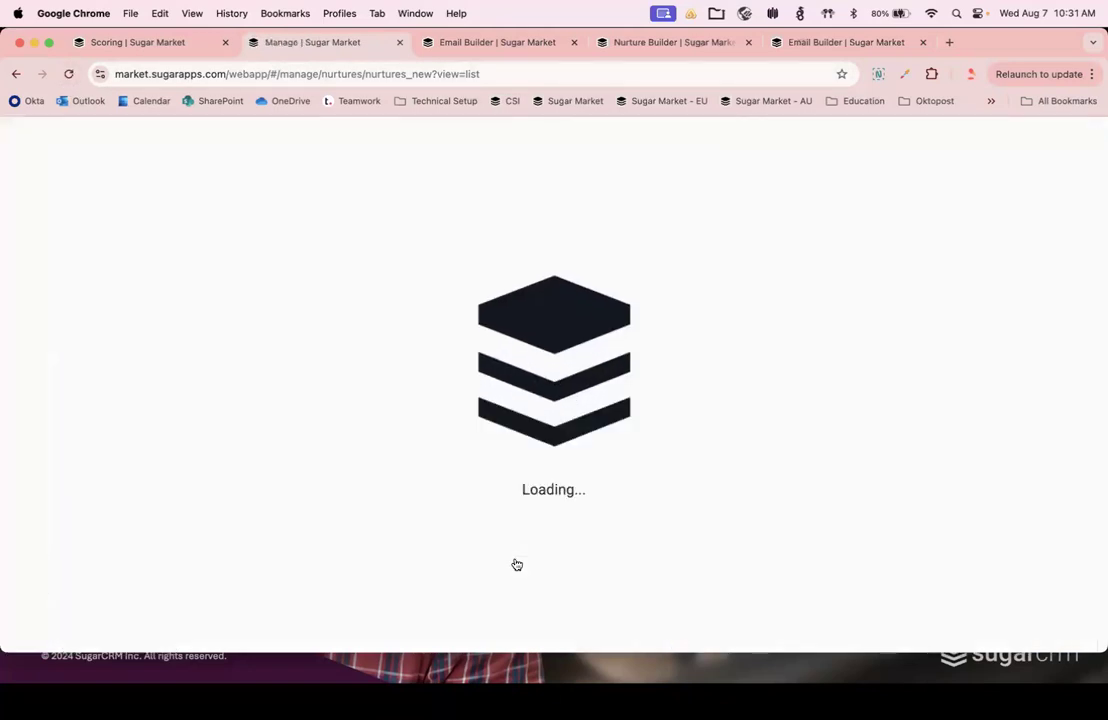
# Step: Add an Add To Nurture 2 scoring action to the Warm stage for "Sugar Academy Webinar: Lead Scoring Best Practices - Resources Drip"
pyautogui.click(112, 42)
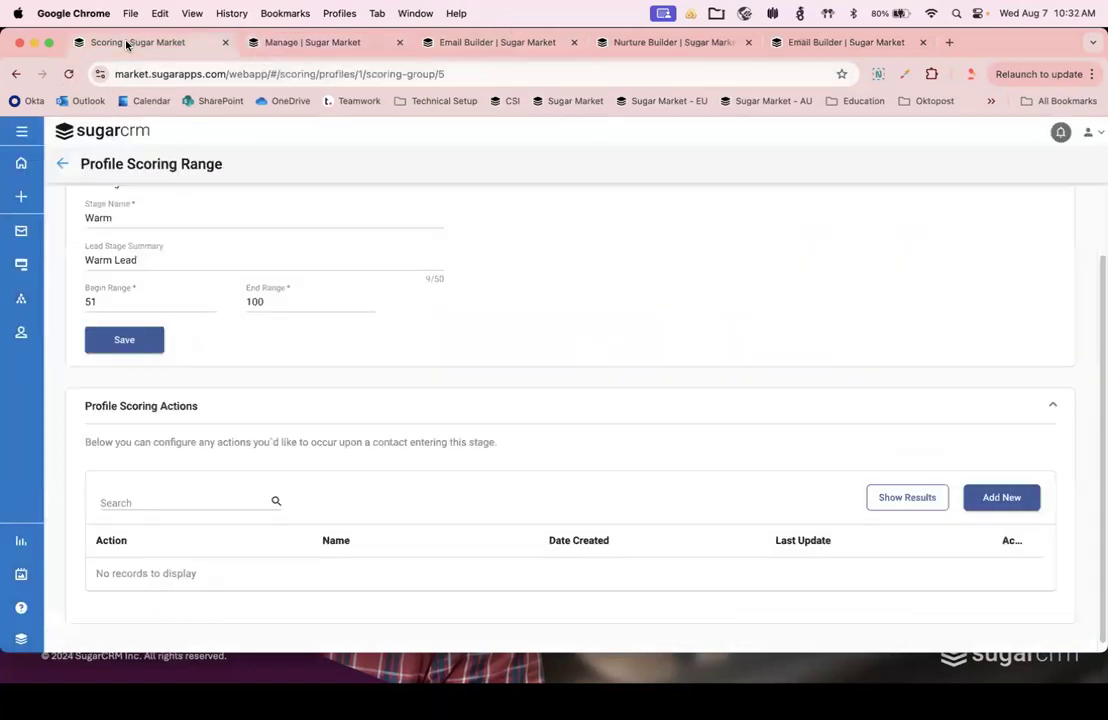
pyautogui.click(1002, 498)
pyautogui.click(414, 391)
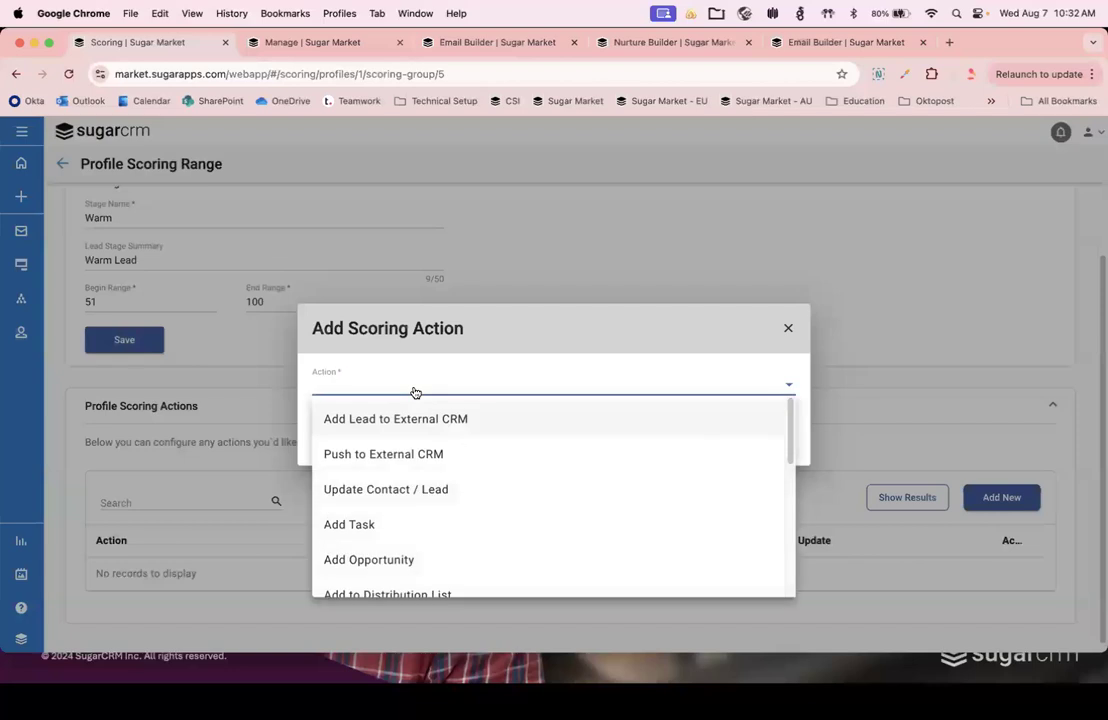
pyautogui.scroll(-3, 492, 496)
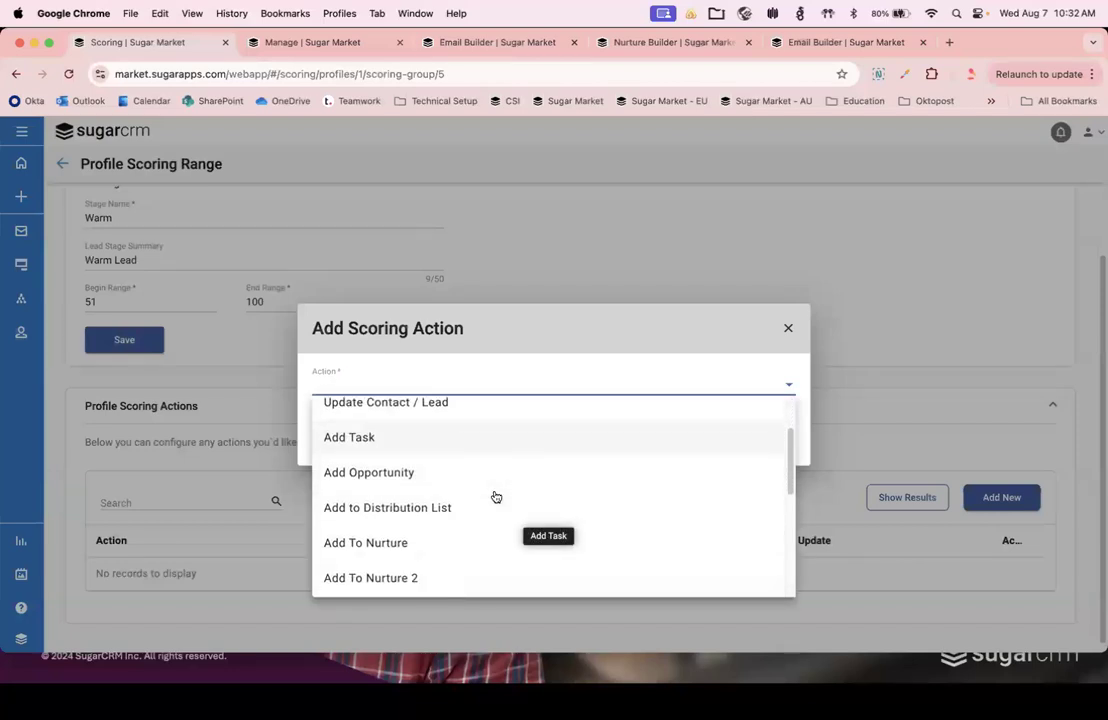
pyautogui.click(387, 569)
pyautogui.click(371, 412)
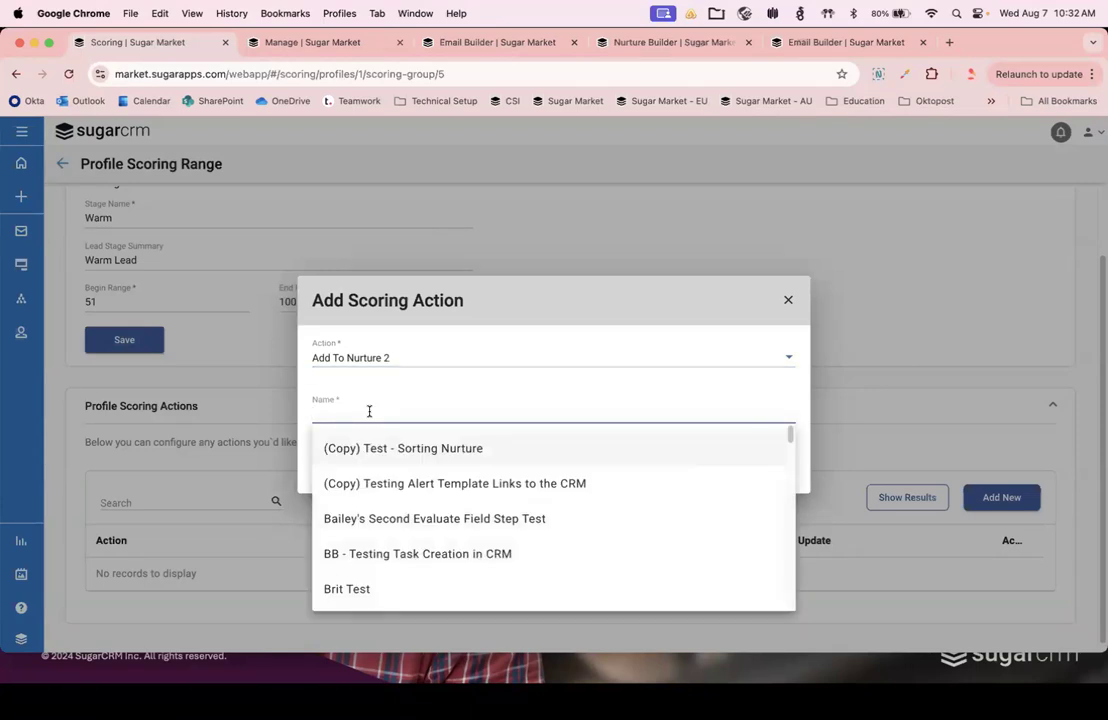
pyautogui.click(300, 42)
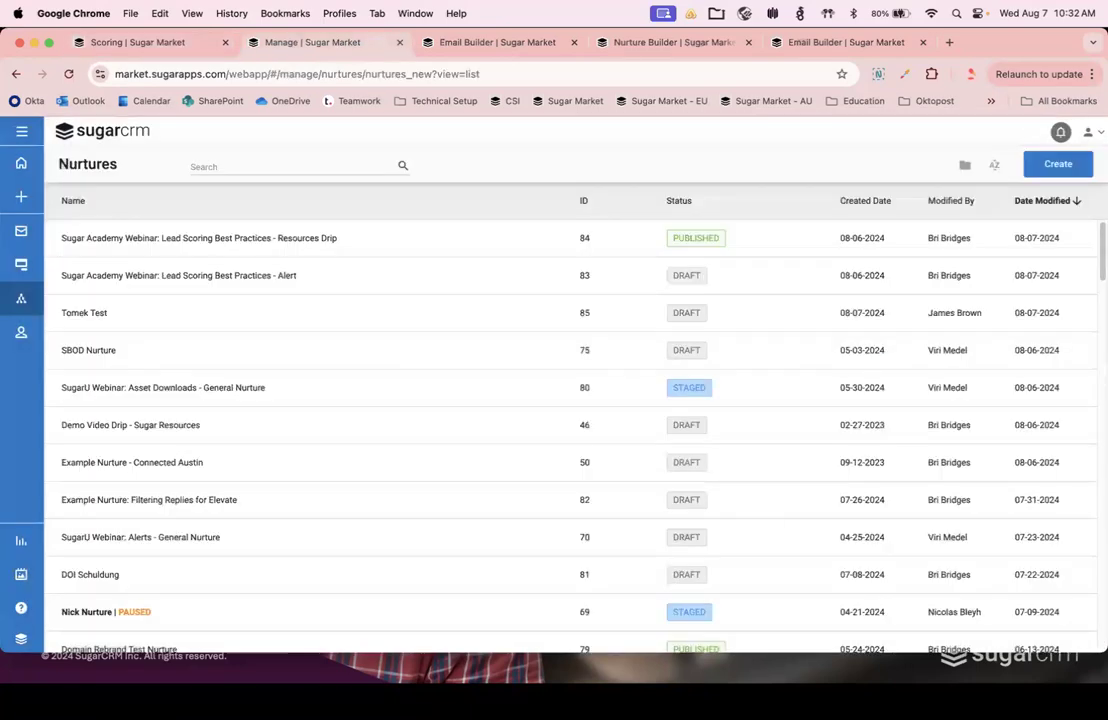
pyautogui.click(119, 45)
pyautogui.write('gar Aca')
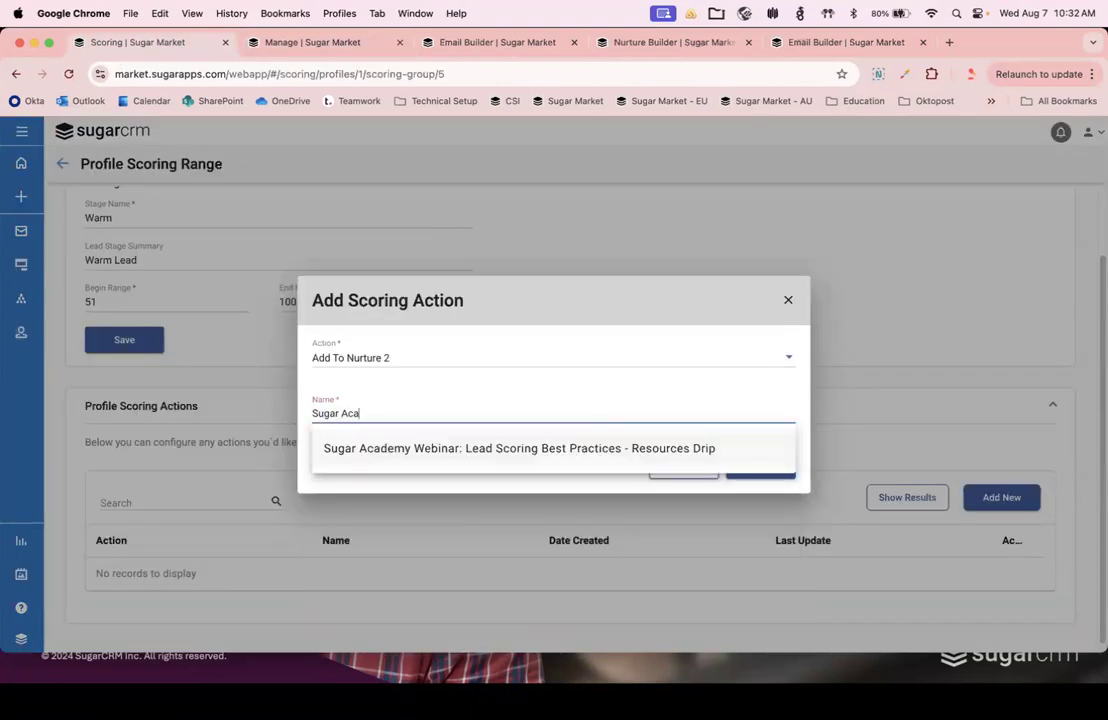
pyautogui.click(616, 459)
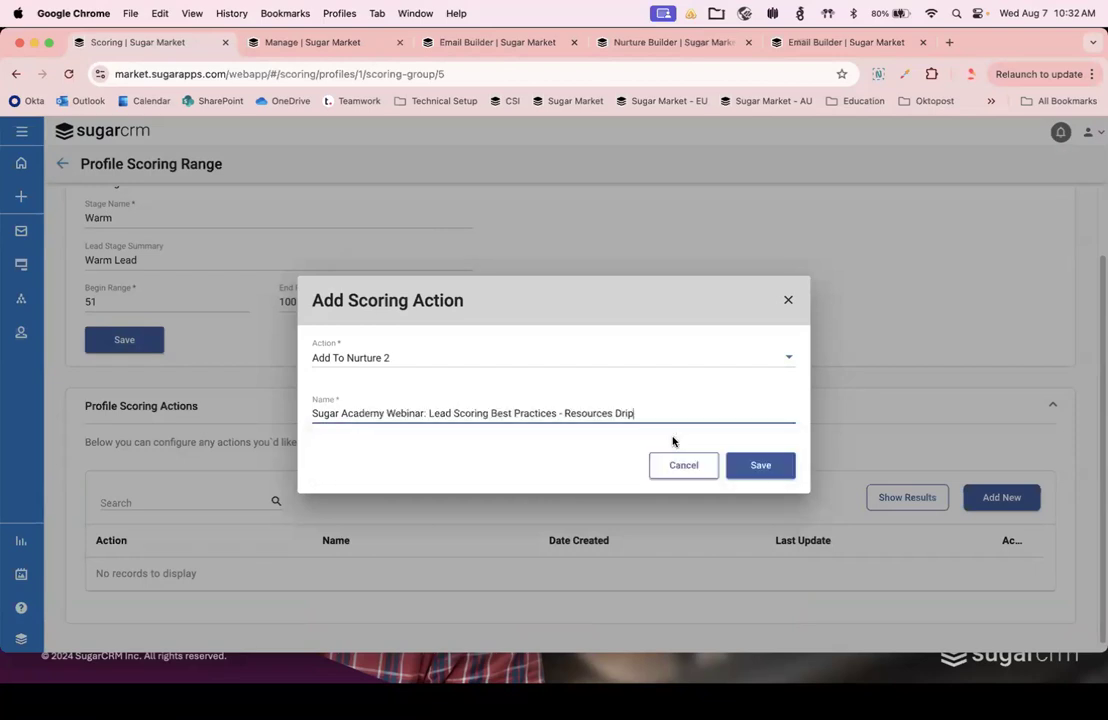
pyautogui.click(766, 464)
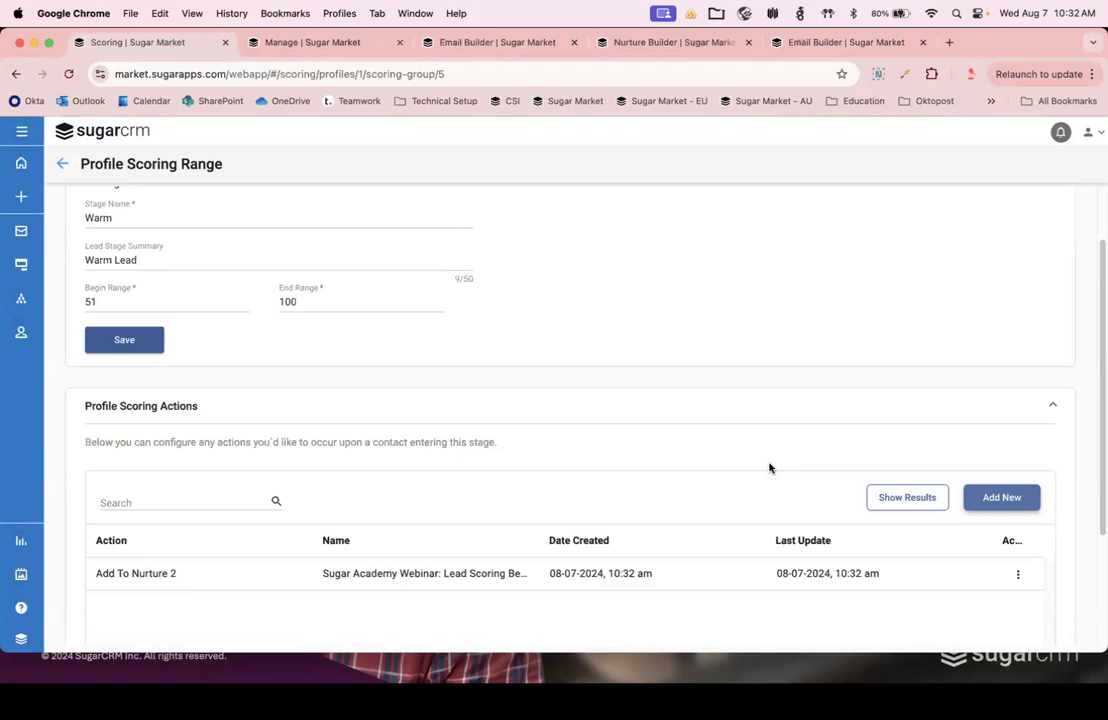
# Step: Return to the contact scoring profile and open the Hot lead stage threshold for editing
pyautogui.scroll(2, 246, 210)
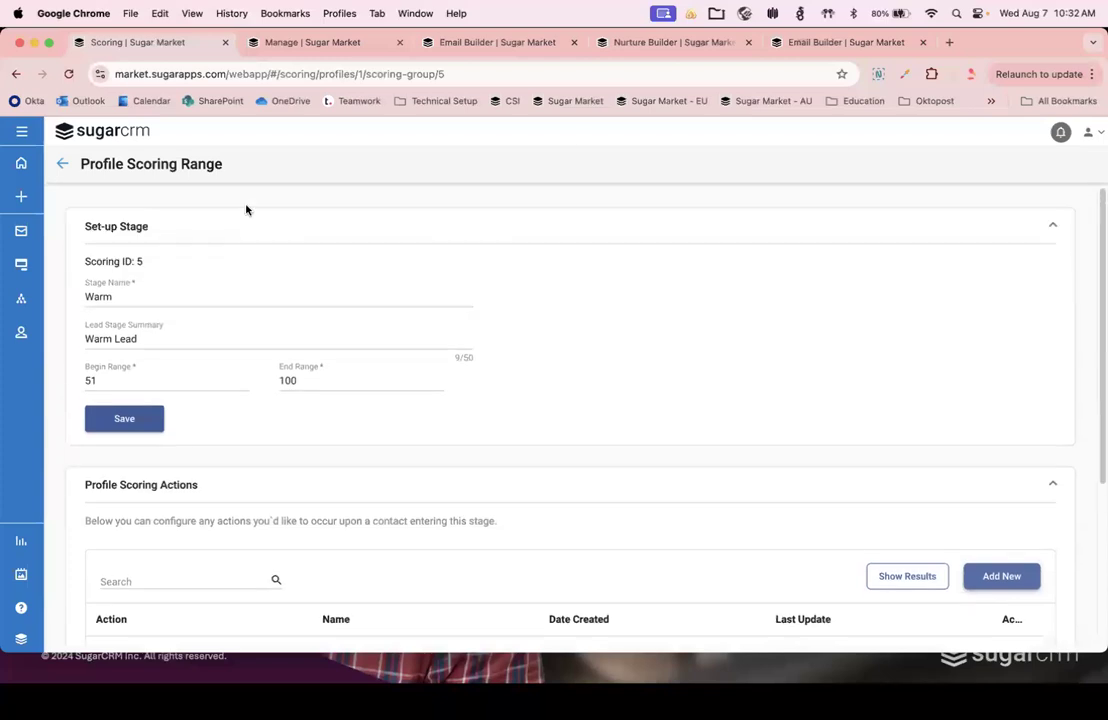
pyautogui.click(62, 167)
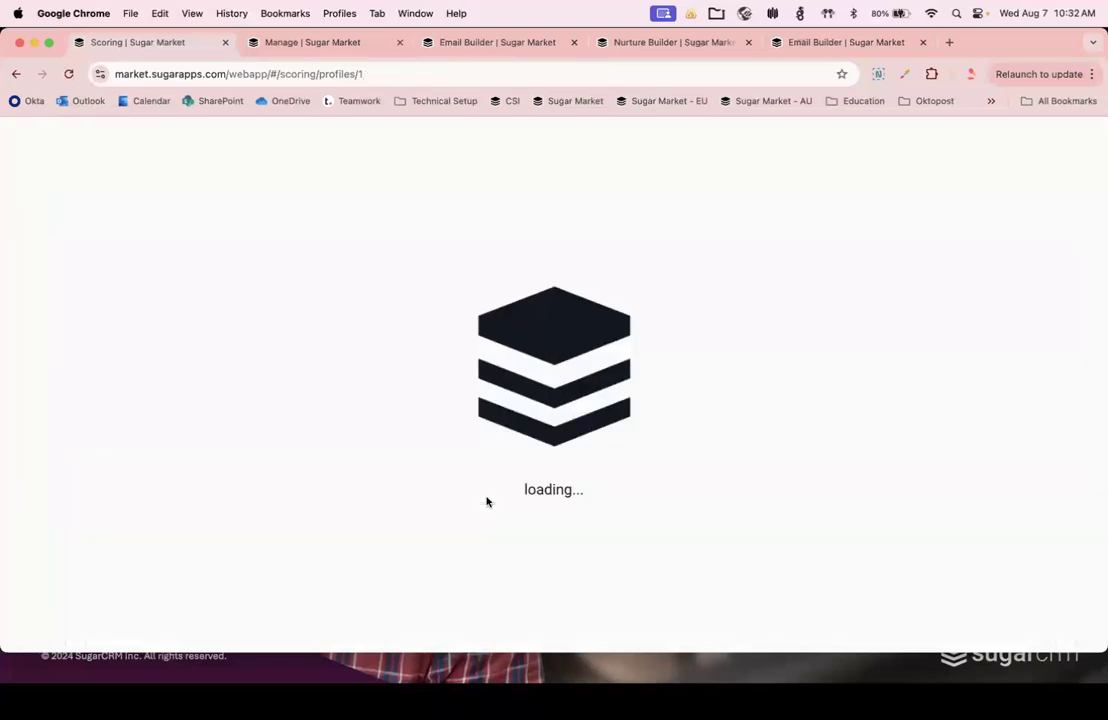
pyautogui.scroll(-10, 487, 502)
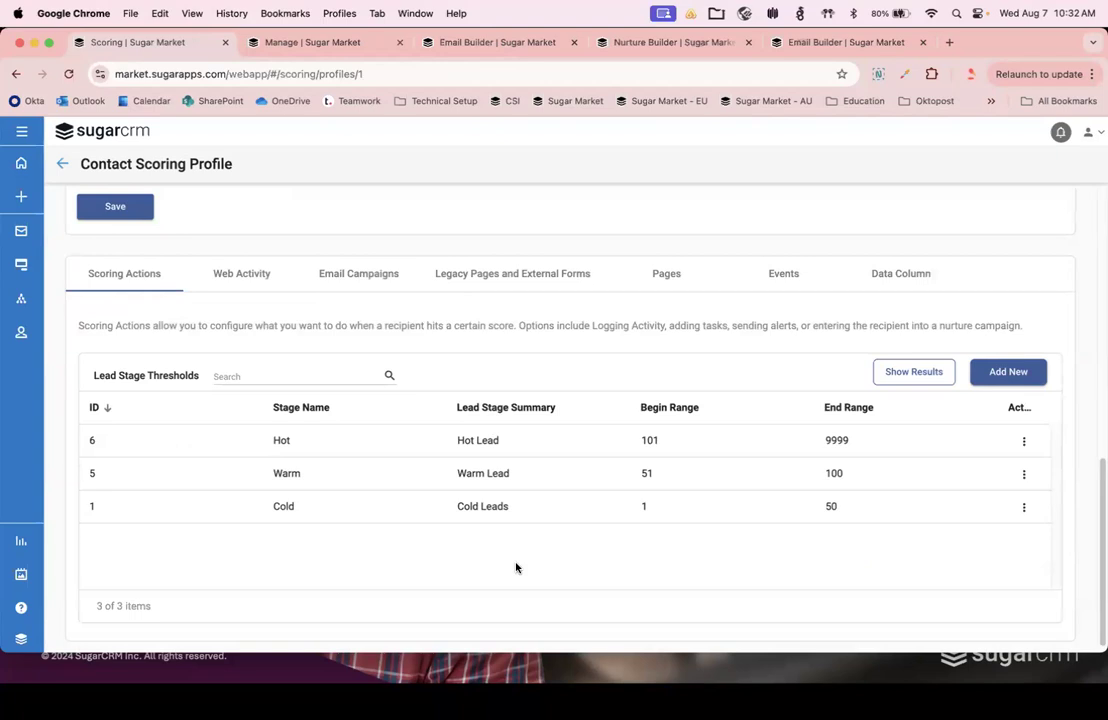
pyautogui.click(1023, 442)
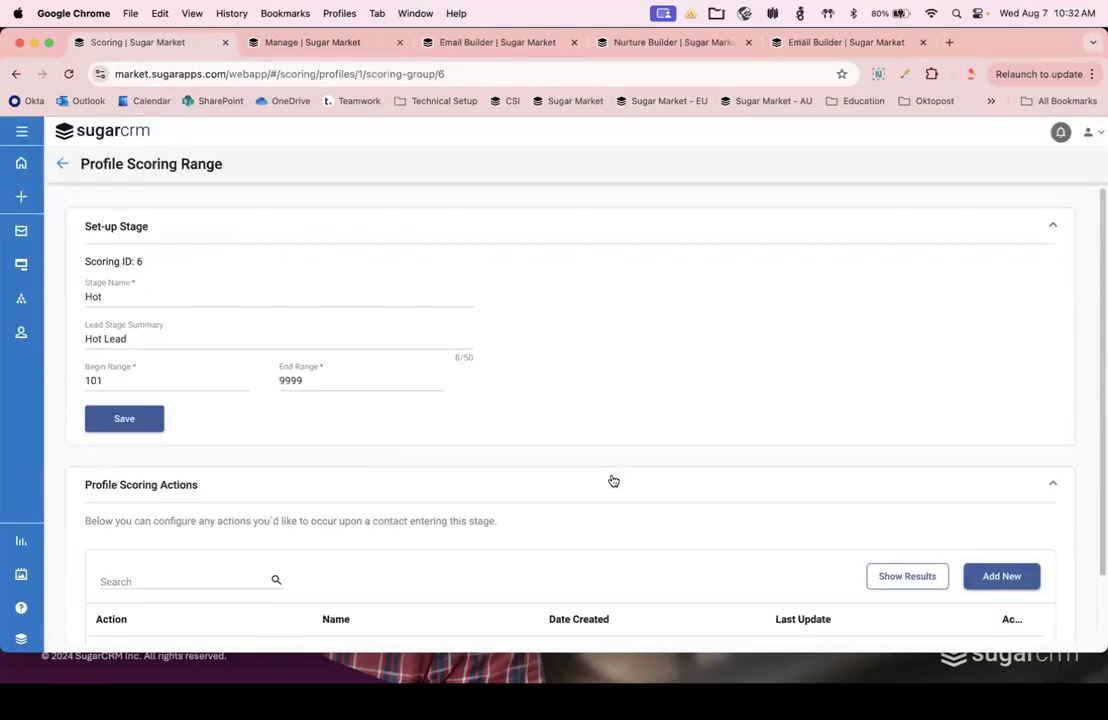
pyautogui.scroll(-2, 613, 481)
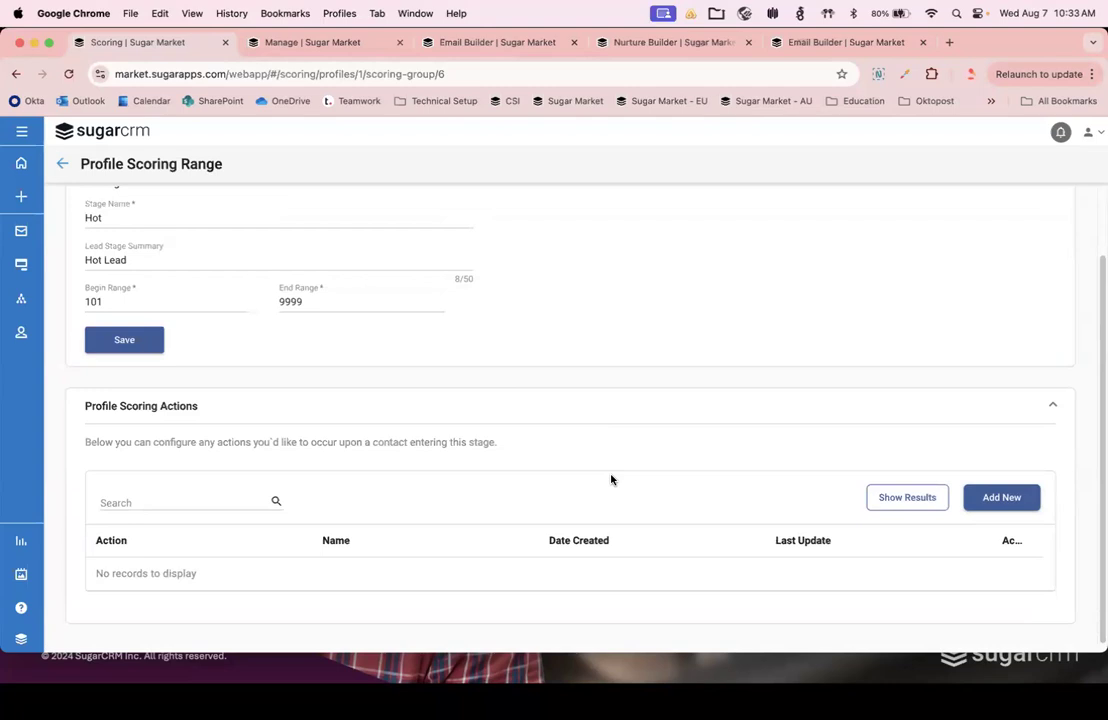
# Step: Start a new scoring action for the Hot stage and look through the available action types
pyautogui.click(1022, 516)
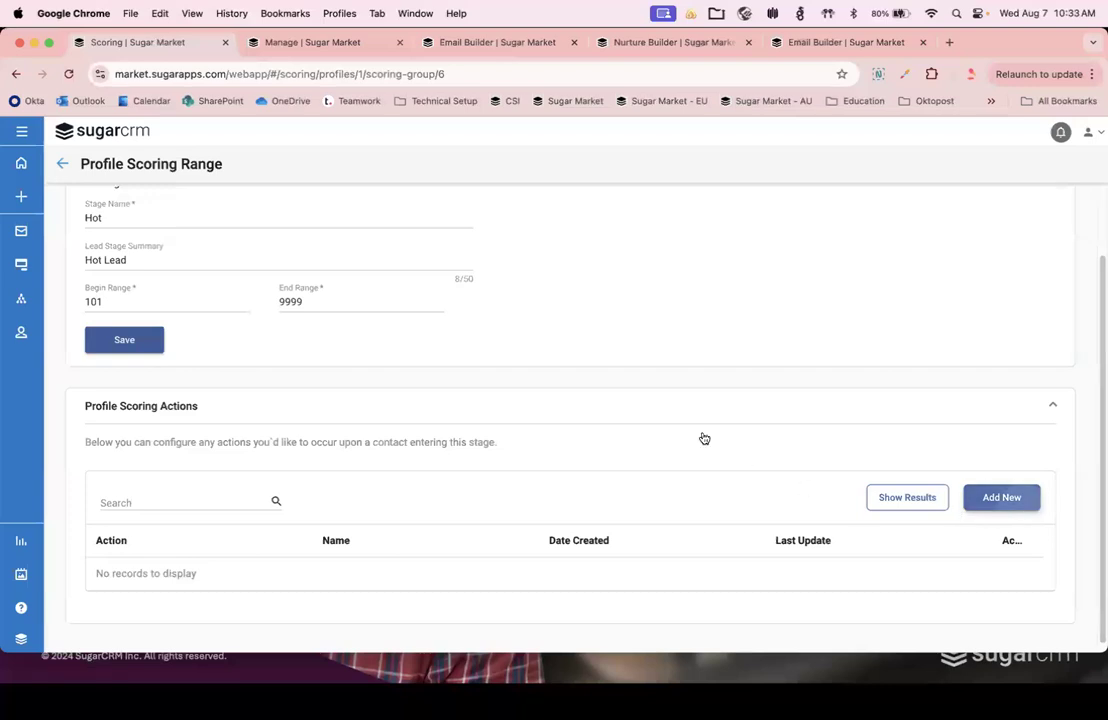
pyautogui.click(609, 388)
pyautogui.scroll(-5, 575, 496)
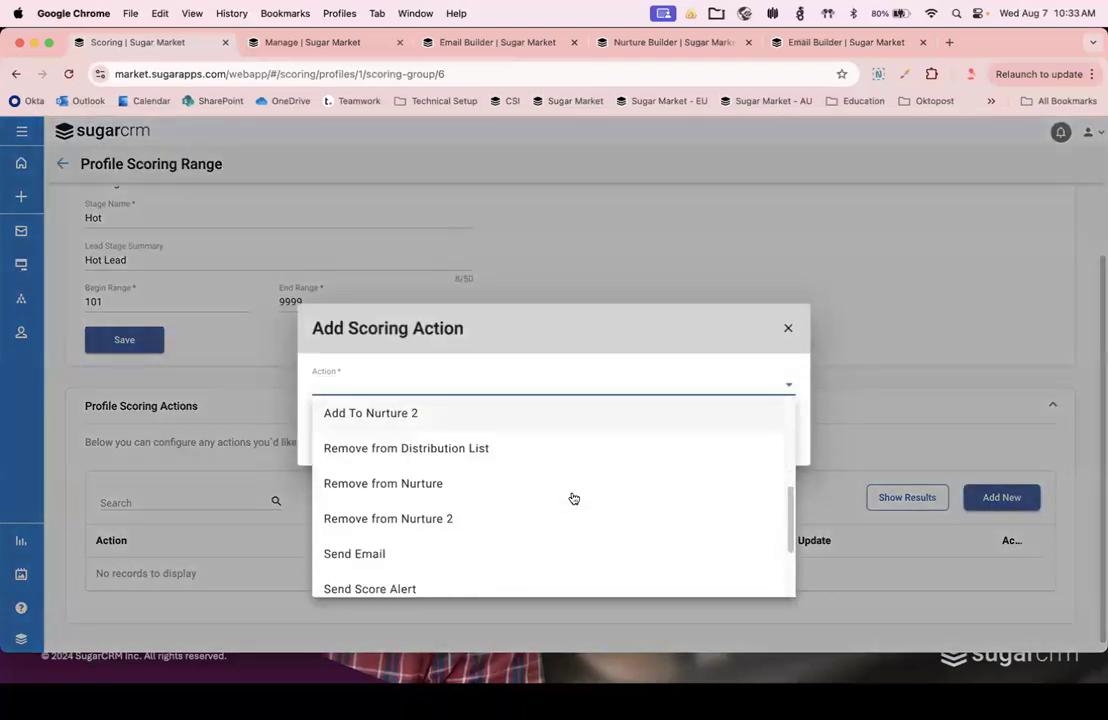
pyautogui.scroll(-2, 573, 498)
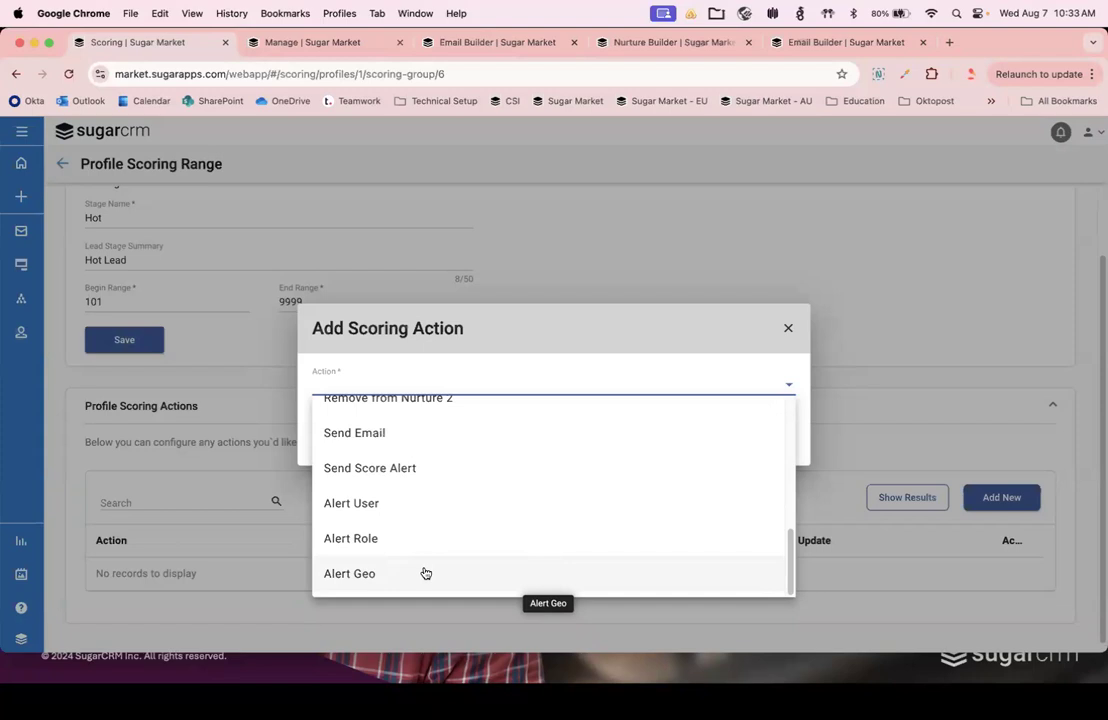
pyautogui.scroll(3, 424, 570)
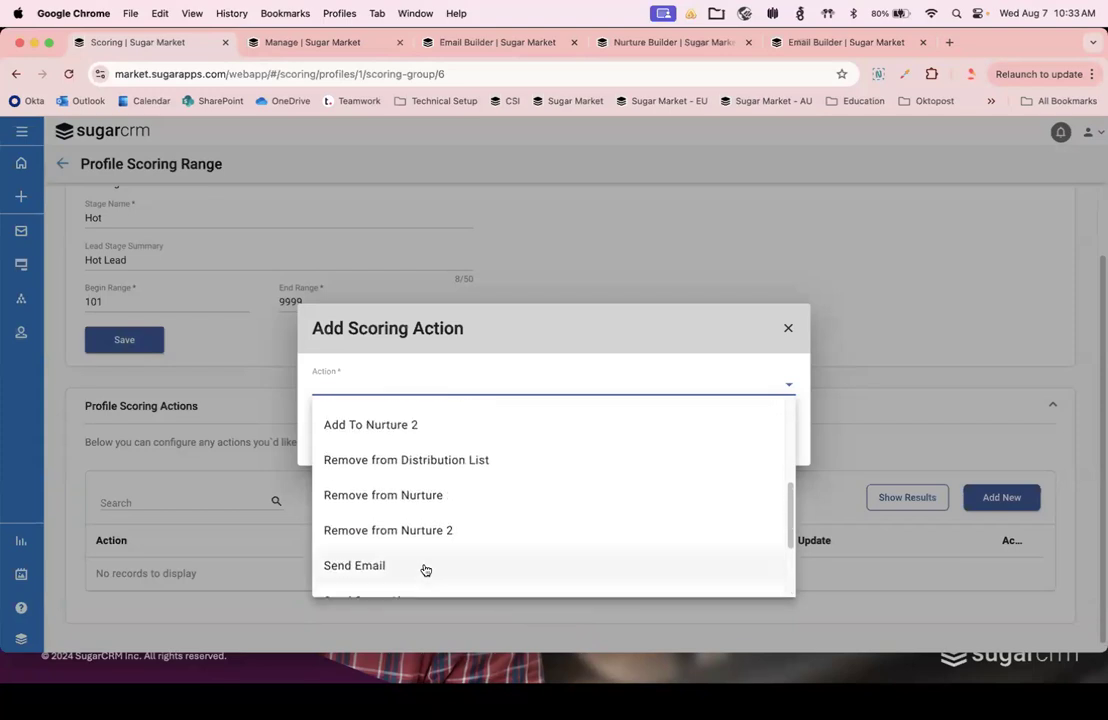
pyautogui.scroll(2, 371, 493)
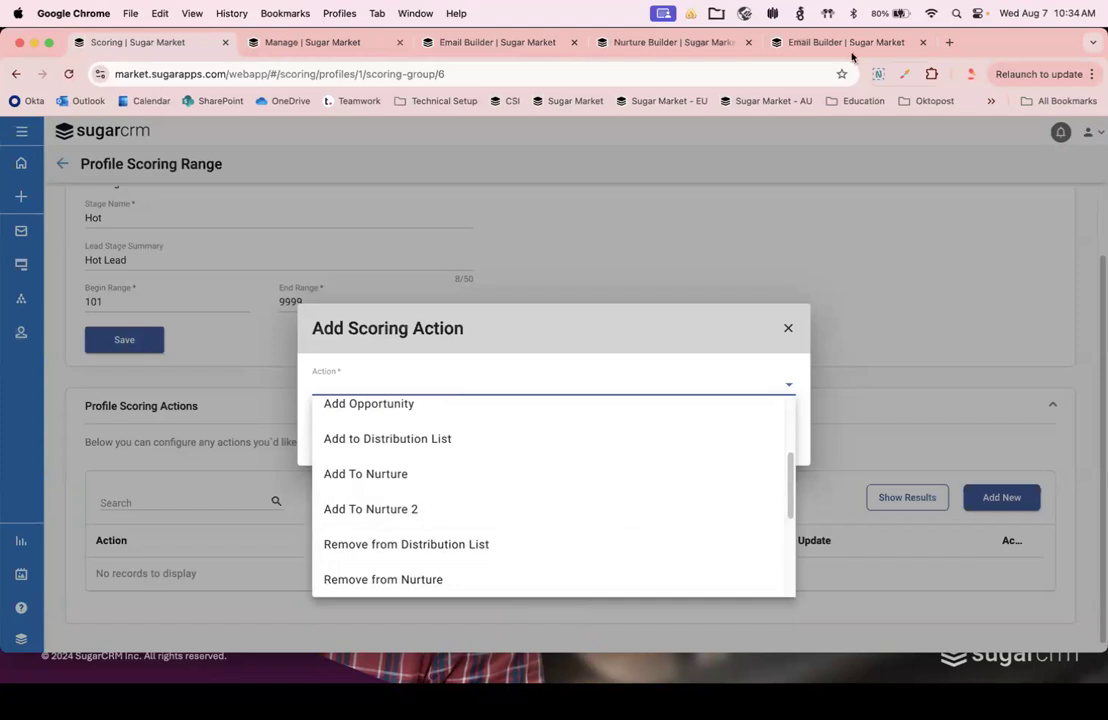
# Step: Close the nurtures list and the Hot Lead alert template to bring up the Lead Scoring Best Practices - Alert nurture
pyautogui.click(309, 52)
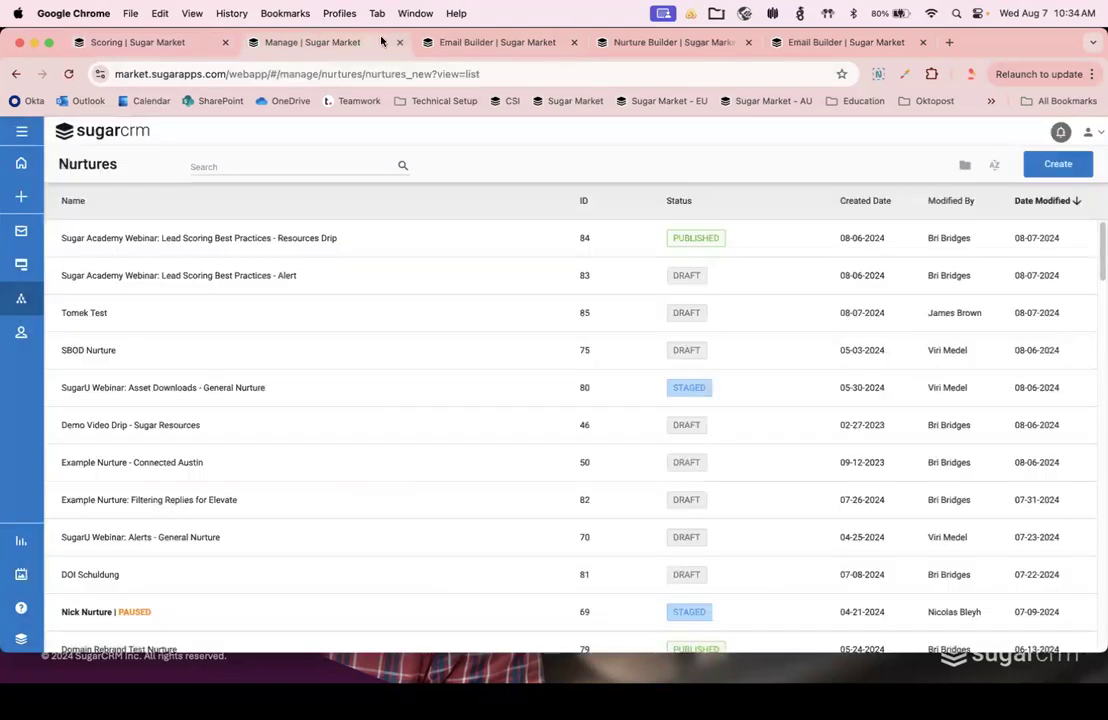
pyautogui.press('super+w')
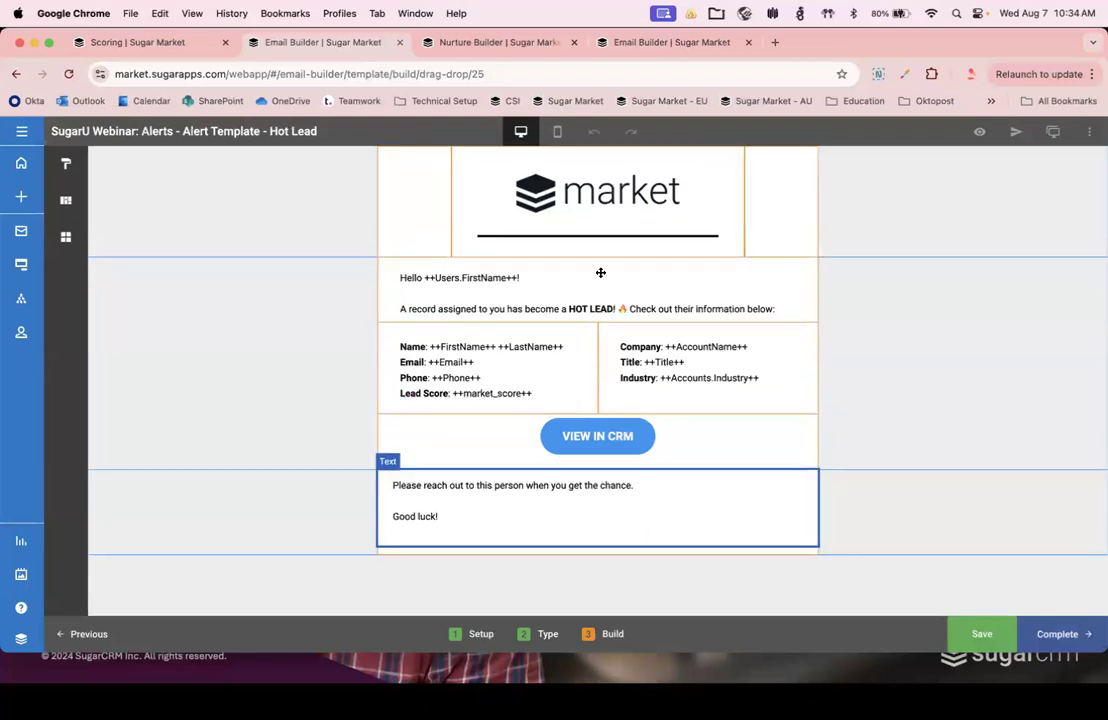
pyautogui.press('super+w')
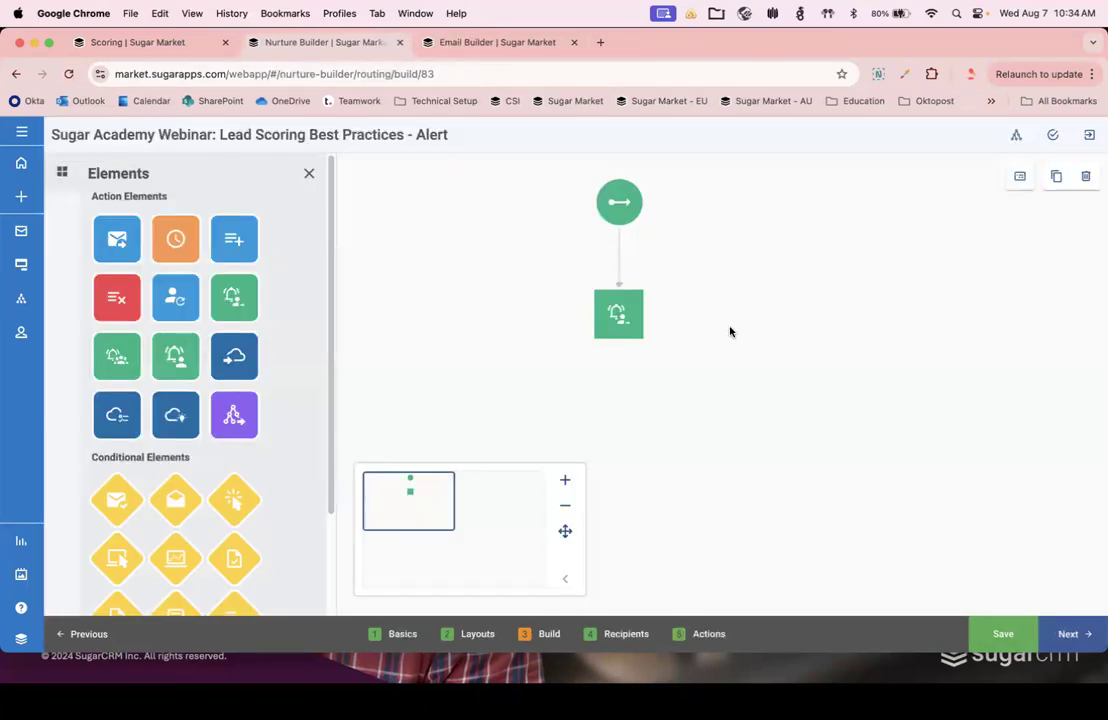
# Step: Review the email template, user and subject set on the Alert User element of the alert nurture
pyautogui.moveTo(617, 320)
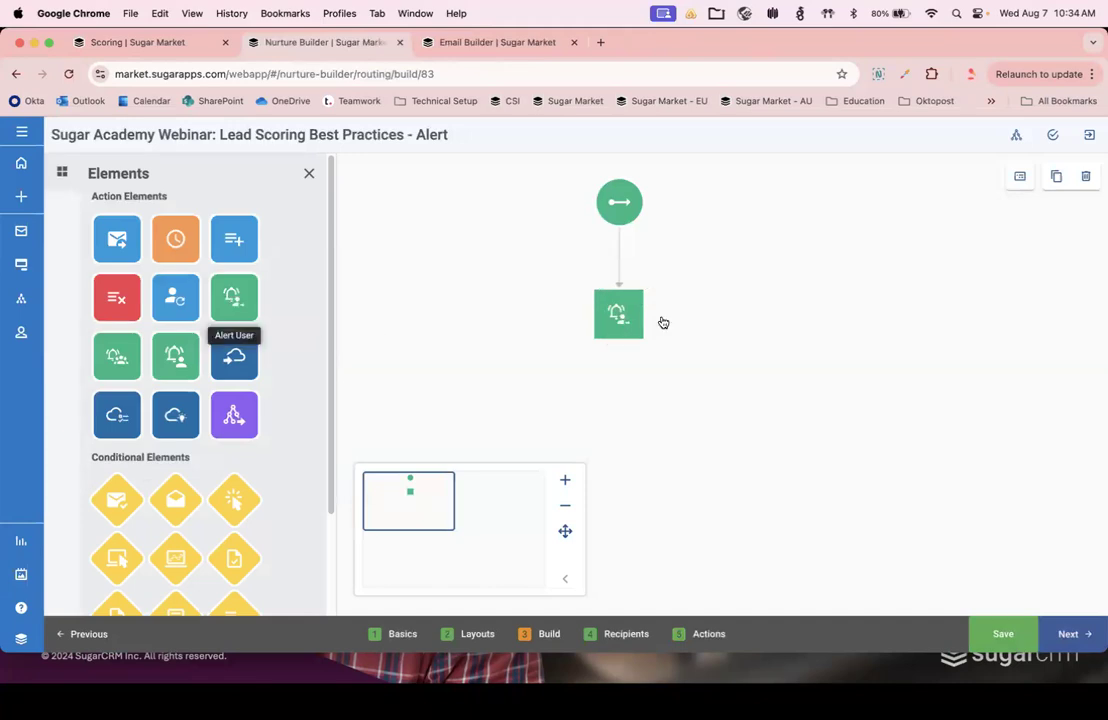
pyautogui.click(594, 293)
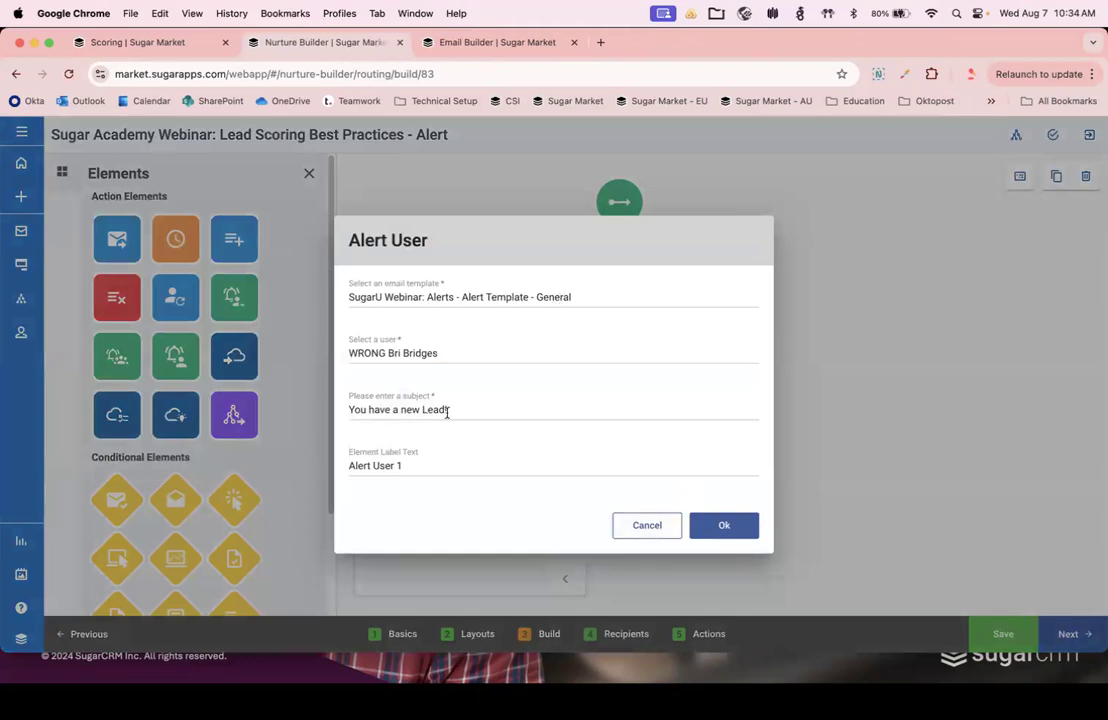
pyautogui.click(726, 524)
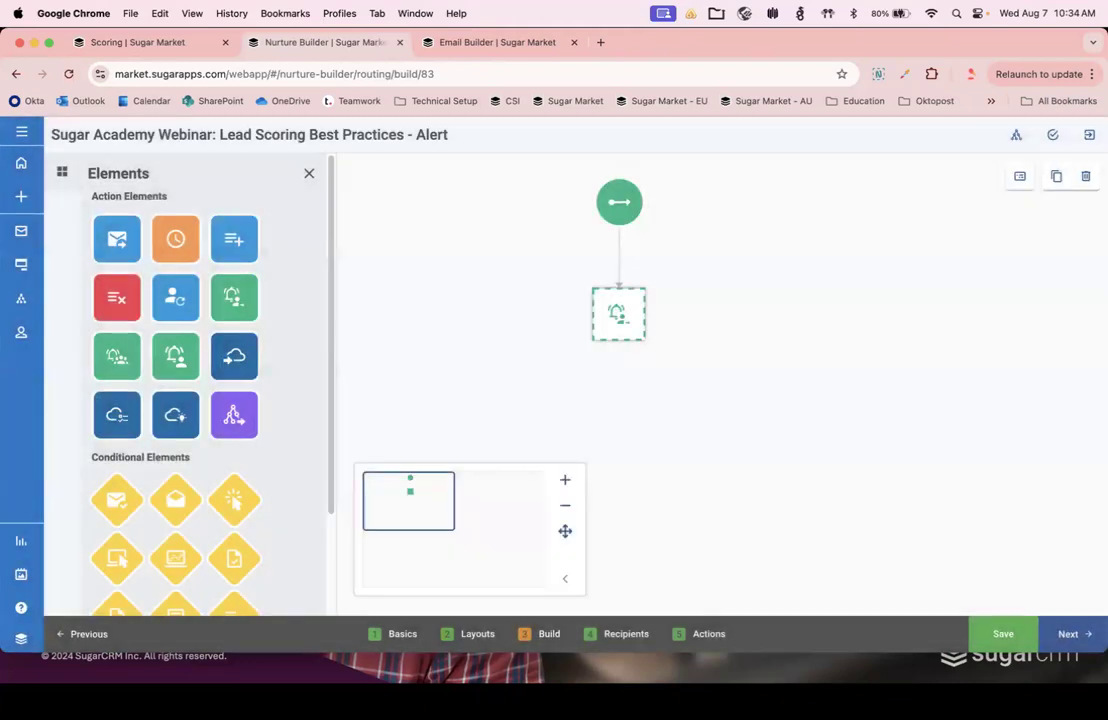
# Step: Publish the Lead Scoring Best Practices - Alert nurture so that it begins immediately, without adding any recipients
pyautogui.click(1068, 633)
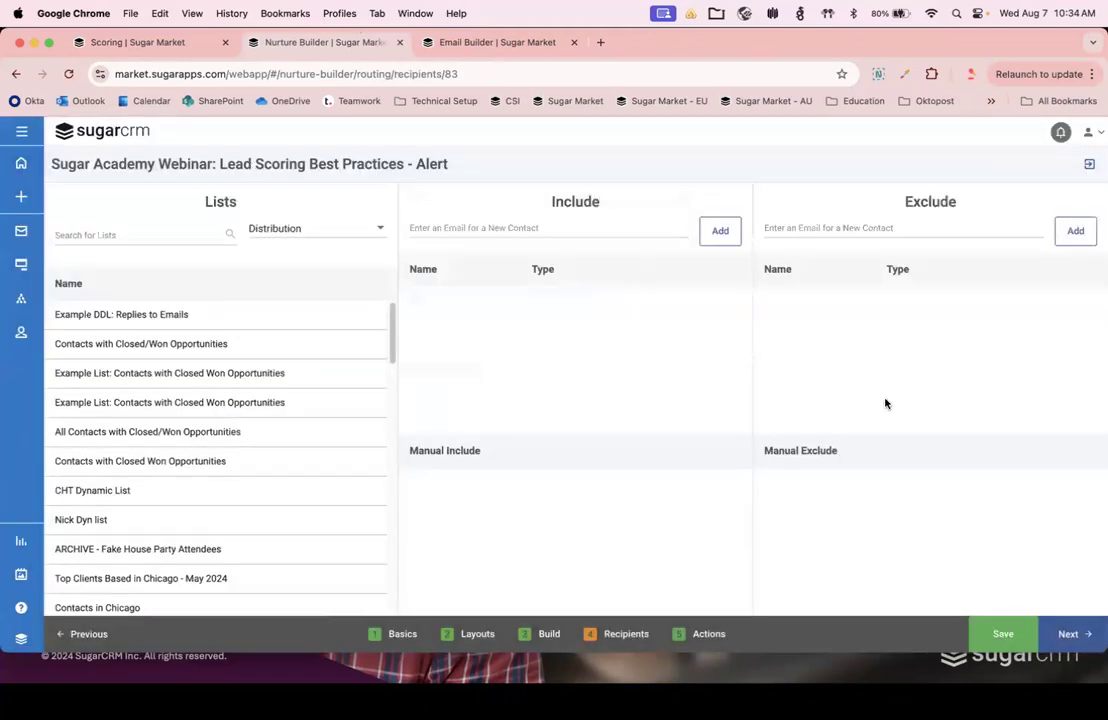
pyautogui.click(1063, 636)
pyautogui.click(1068, 633)
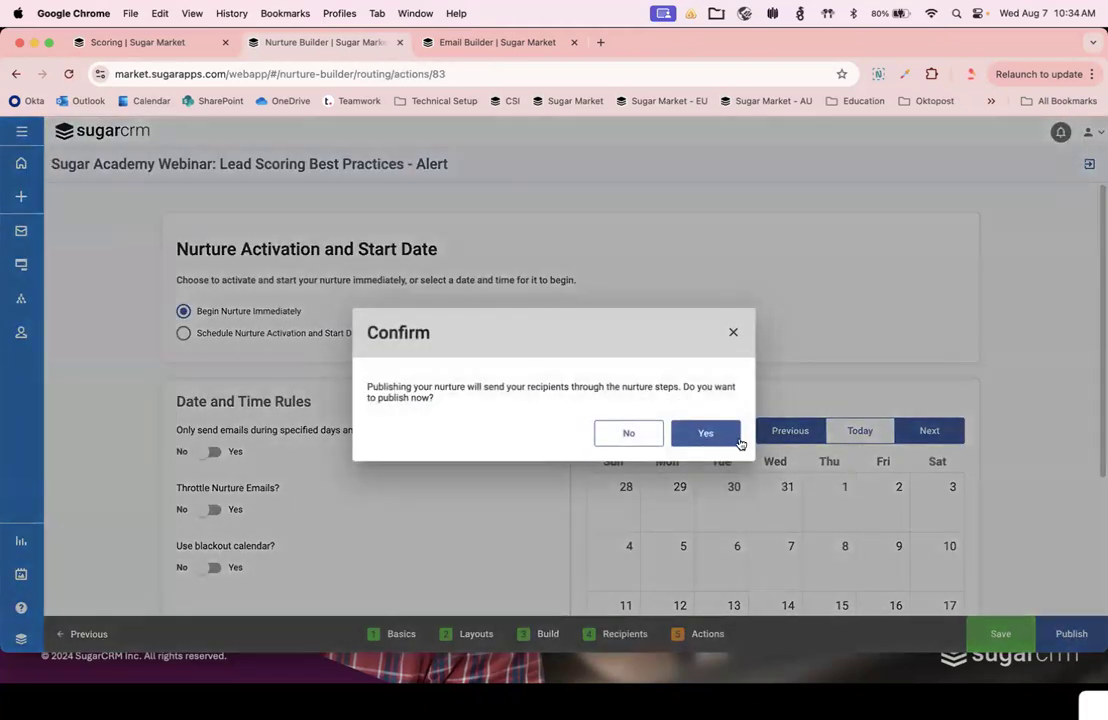
pyautogui.click(736, 441)
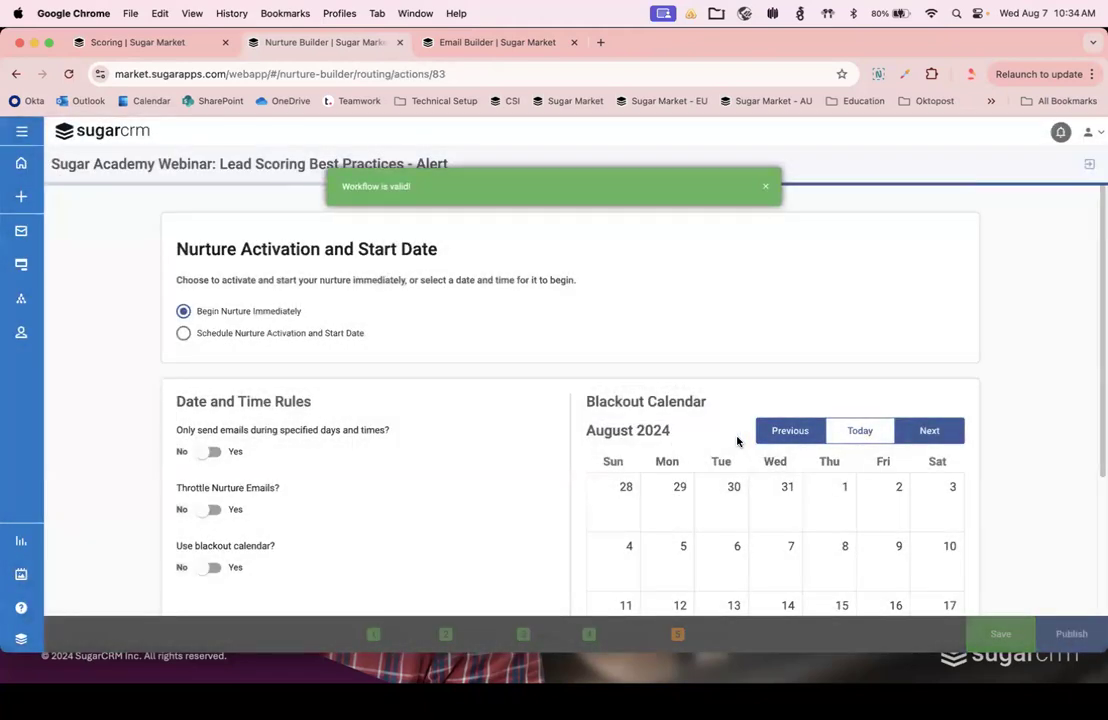
# Step: Save an Add To Nurture 2 scoring action on the Hot stage for "Sugar Academy Webinar: Lead Scoring Best Practices - Alert"
pyautogui.click(170, 45)
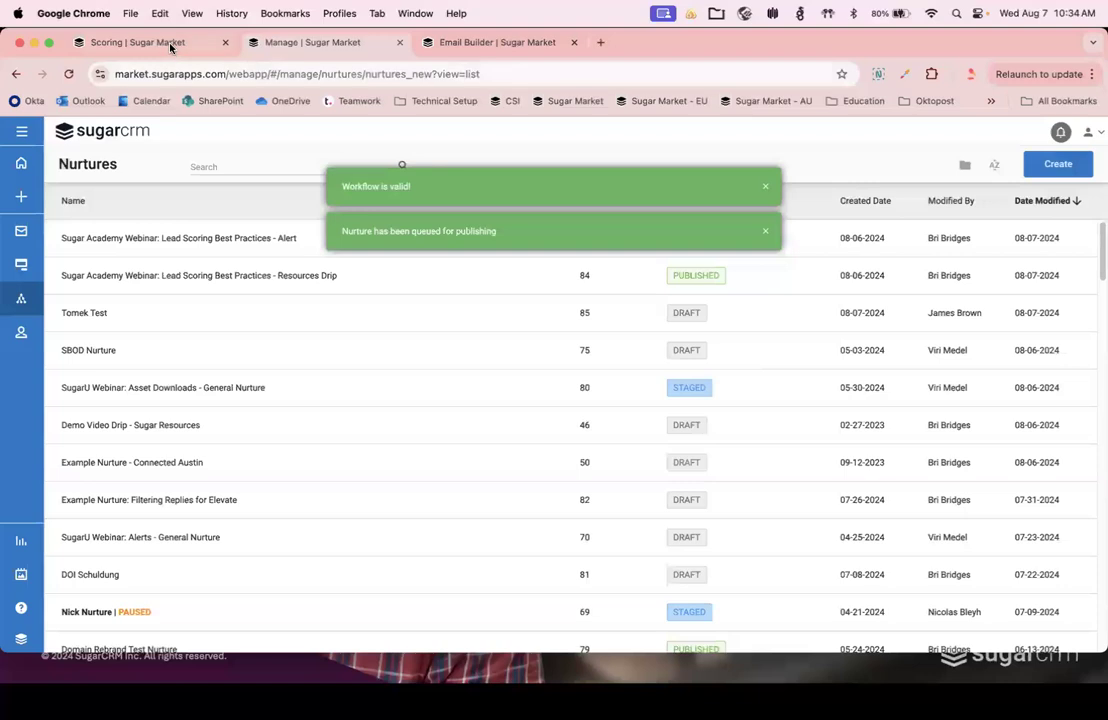
pyautogui.click(466, 516)
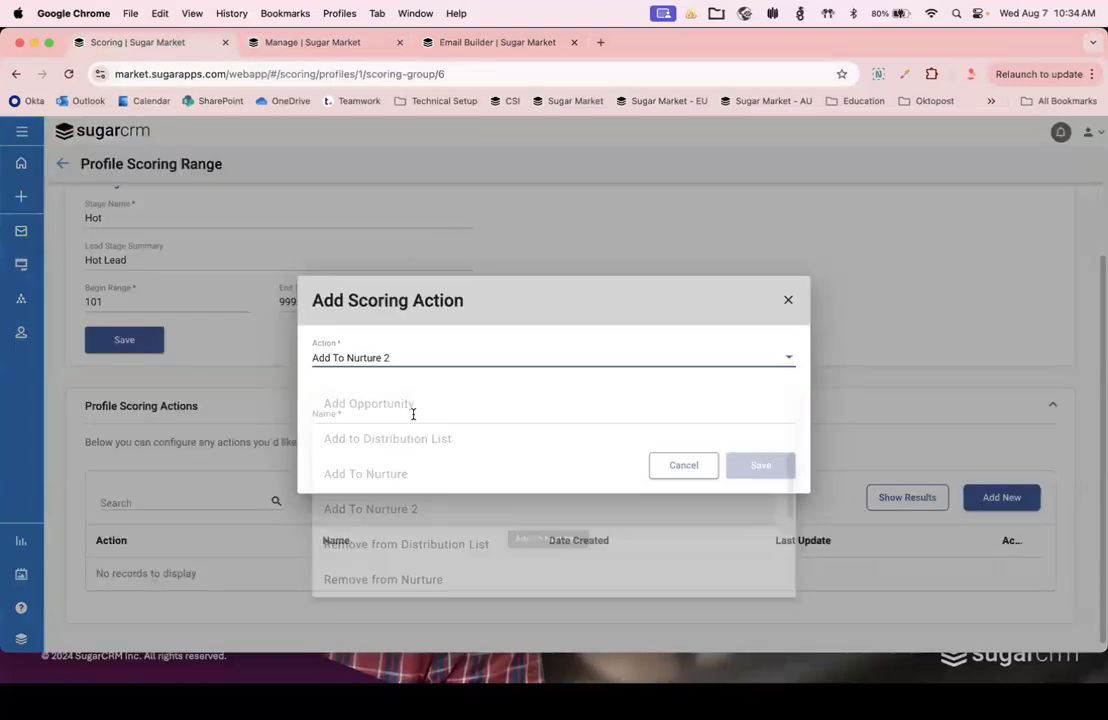
pyautogui.click(413, 415)
pyautogui.click(300, 47)
pyautogui.click(150, 50)
pyautogui.write('Suga')
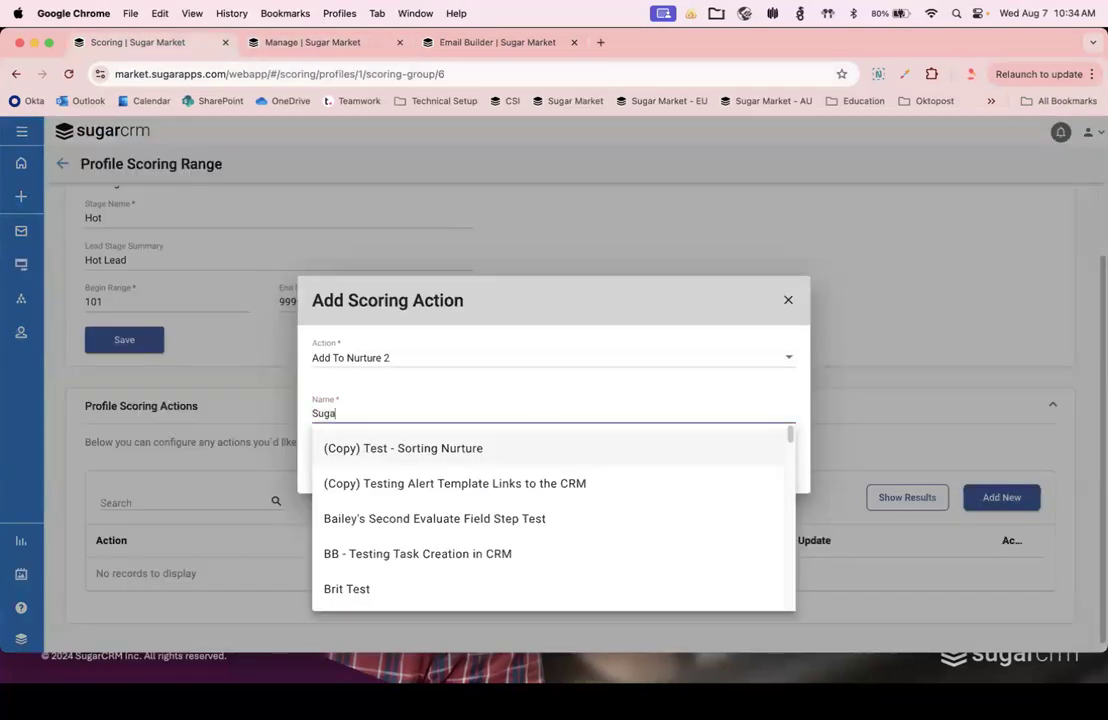
pyautogui.write('r Aca')
pyautogui.click(771, 474)
pyautogui.scroll(-2, 768, 543)
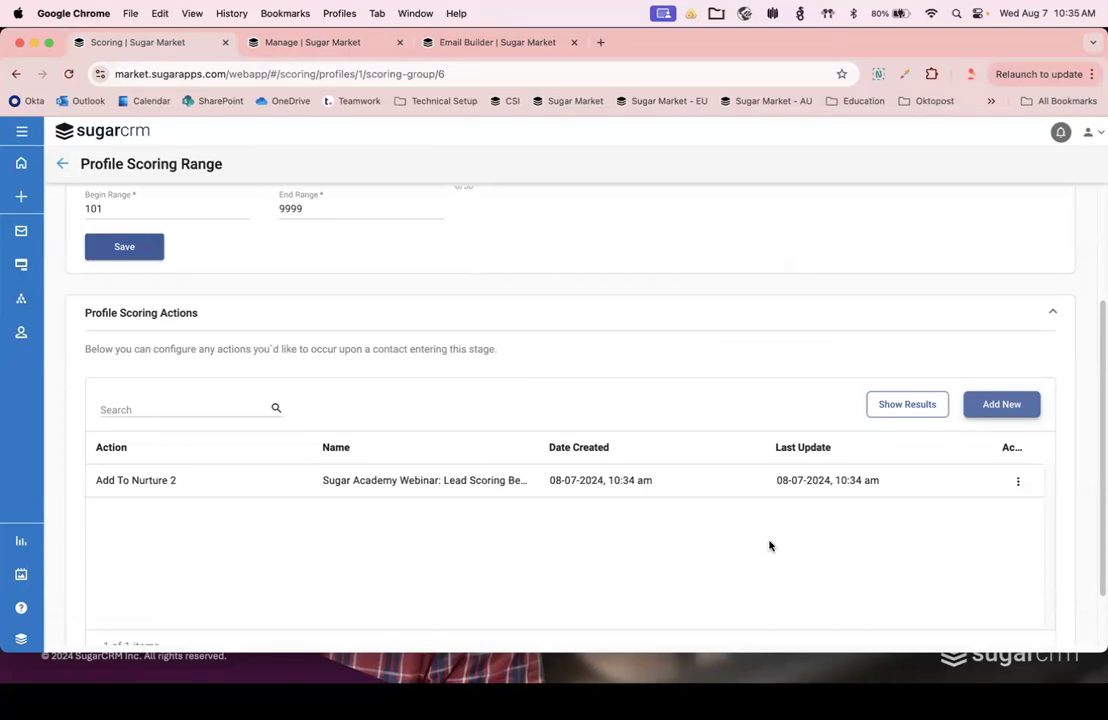
pyautogui.hotkey('ctrl', 'Up')
pyautogui.click(364, 200)
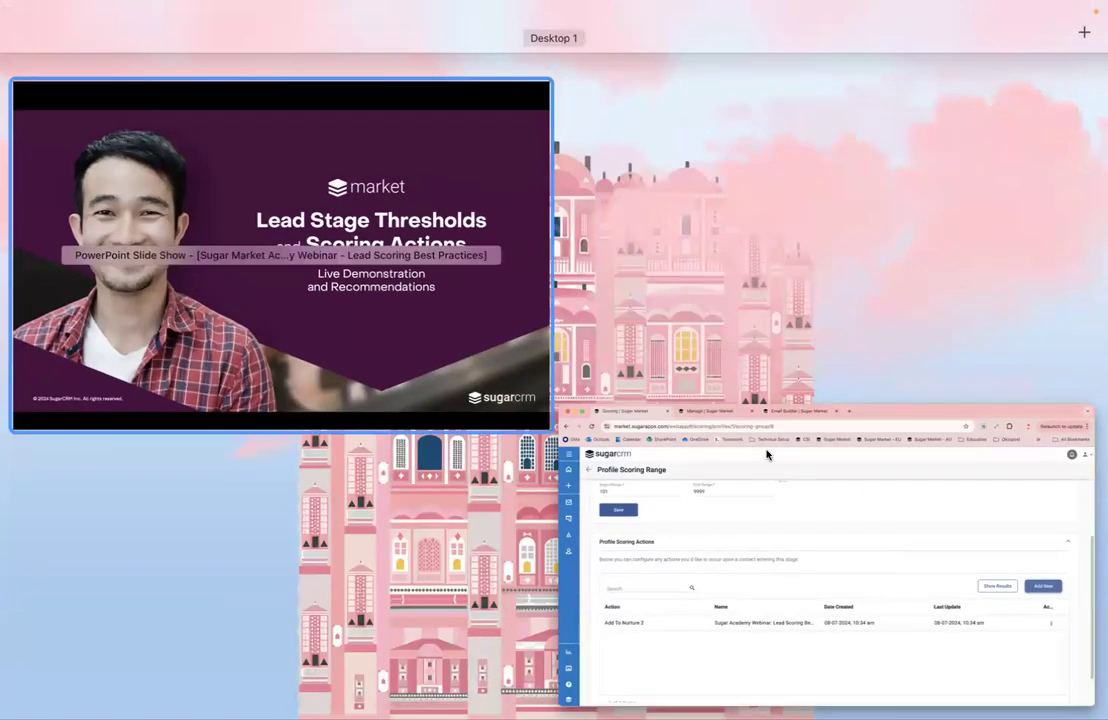
pyautogui.click(765, 455)
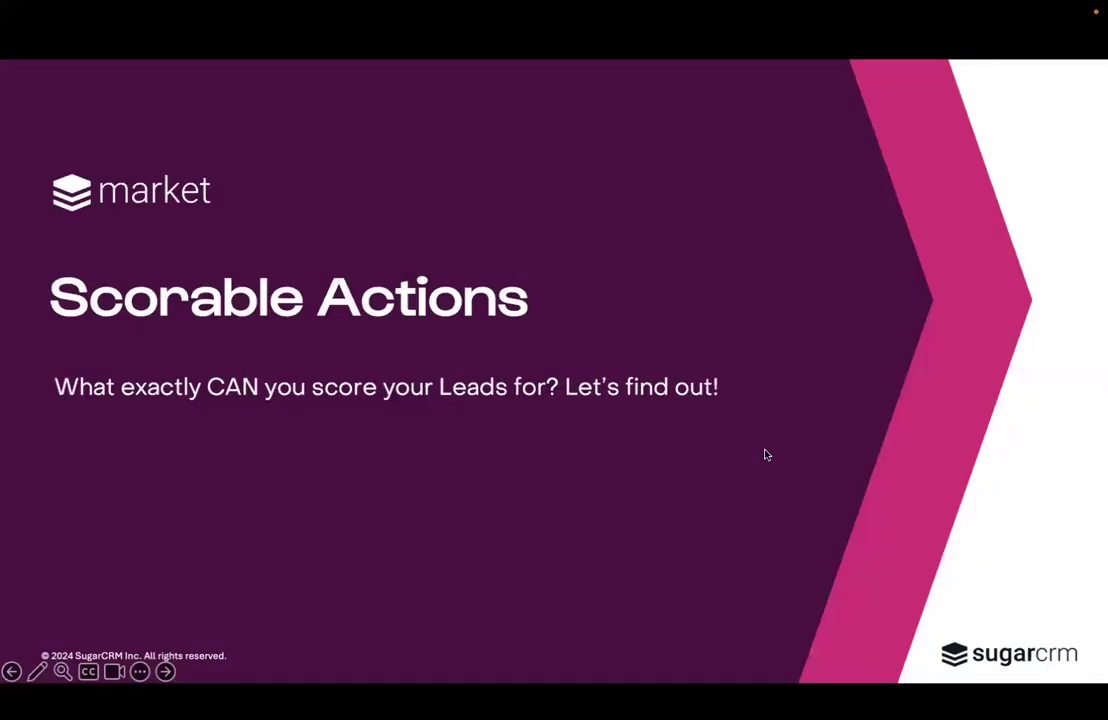
pyautogui.click(765, 455)
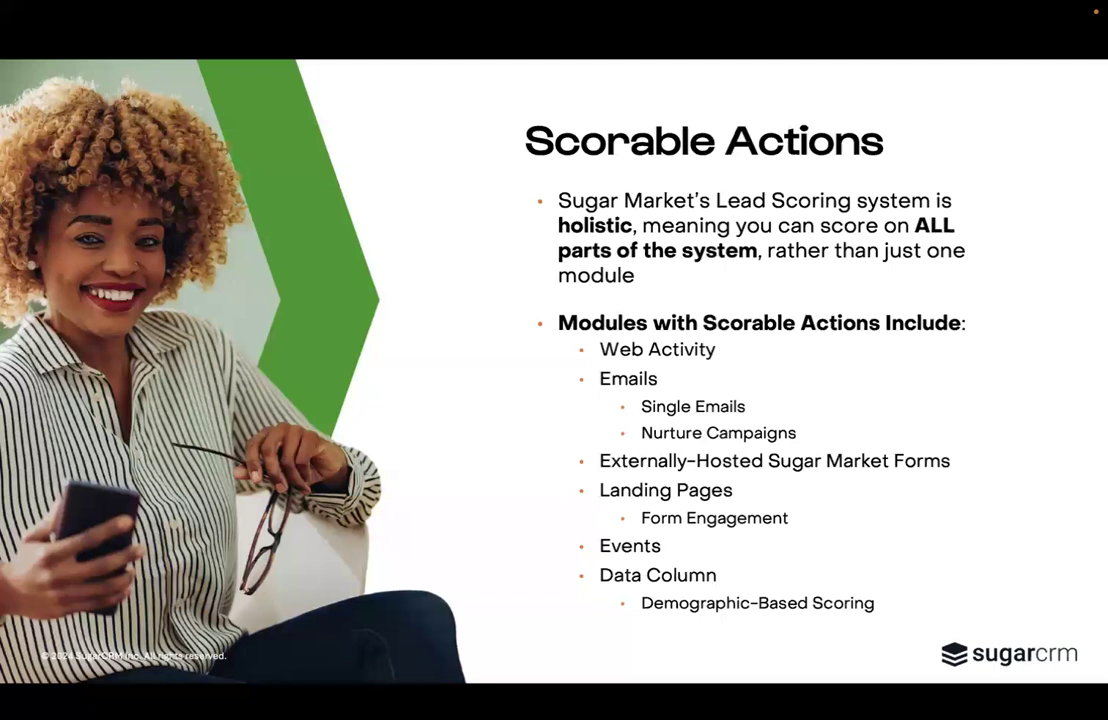
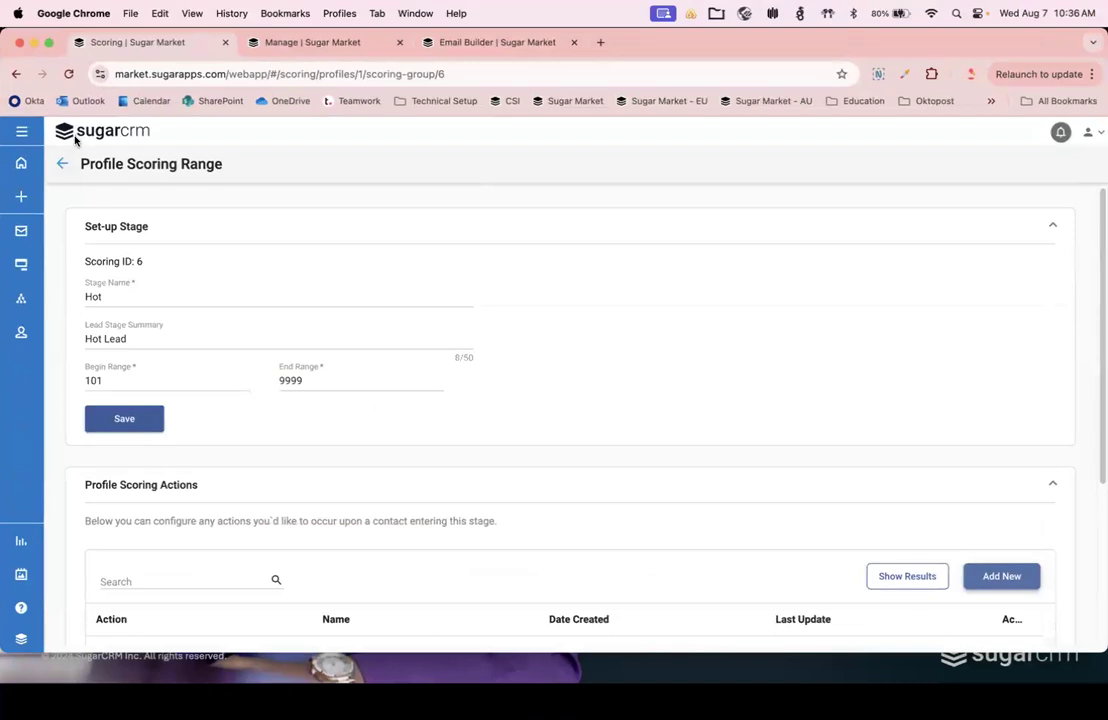
# Step: Return to the contact scoring profile and examine its rules for web activity, email campaigns, legacy pages, pages, events and data columns
pyautogui.click(61, 165)
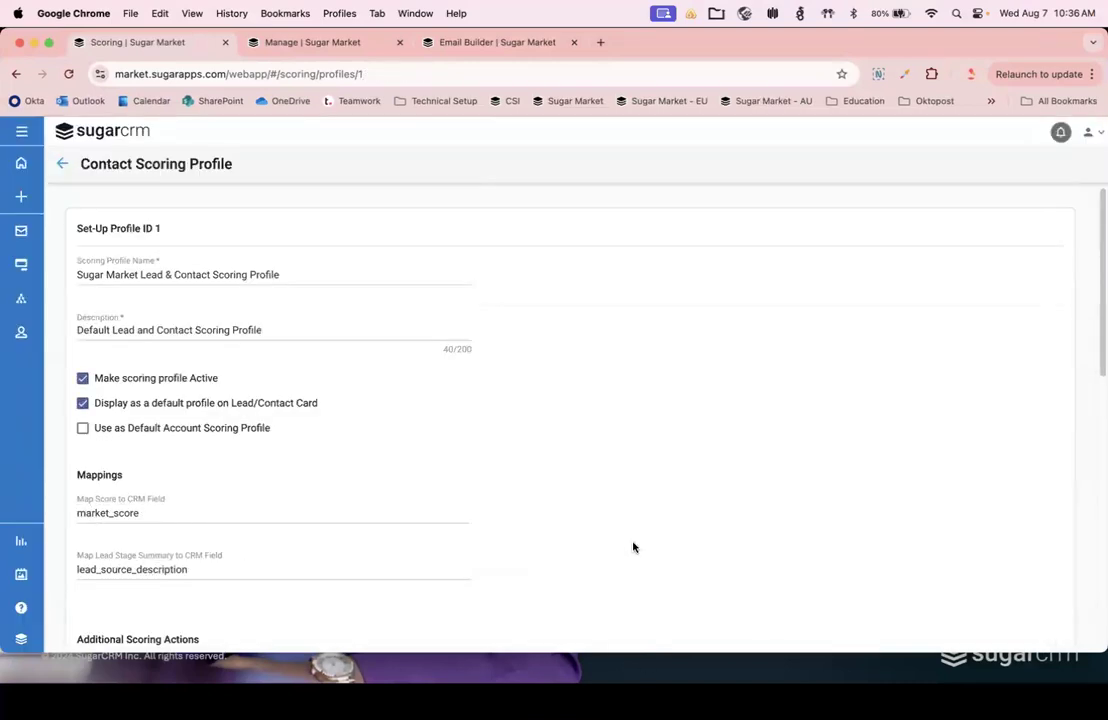
pyautogui.scroll(-10, 633, 544)
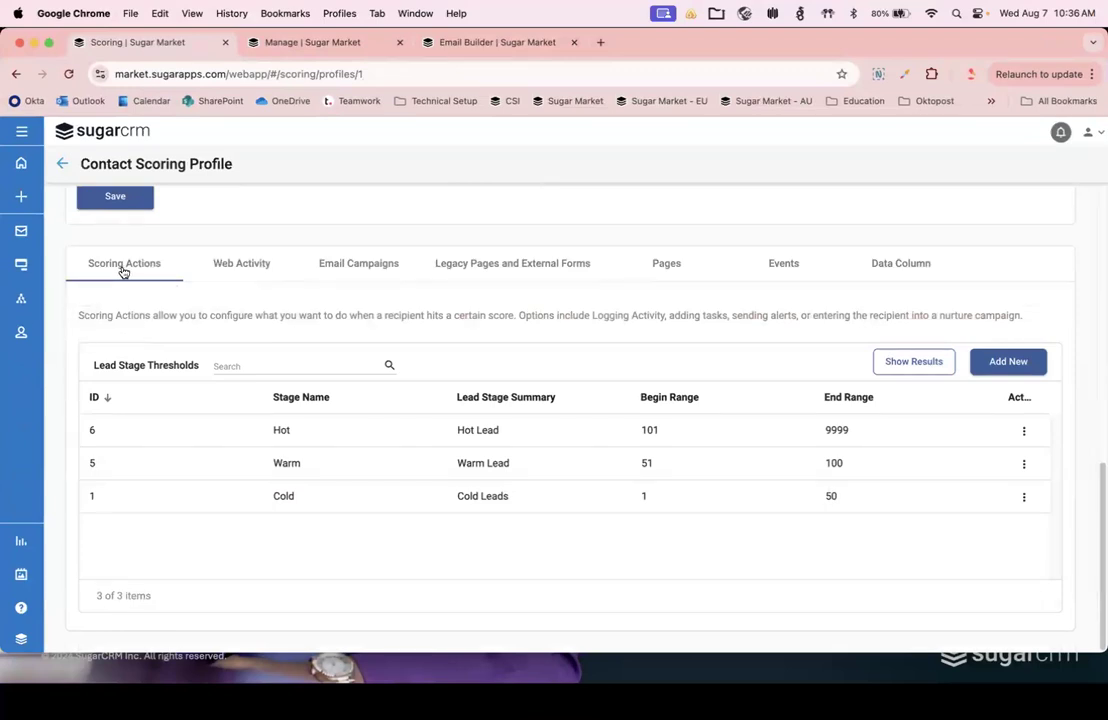
pyautogui.click(238, 274)
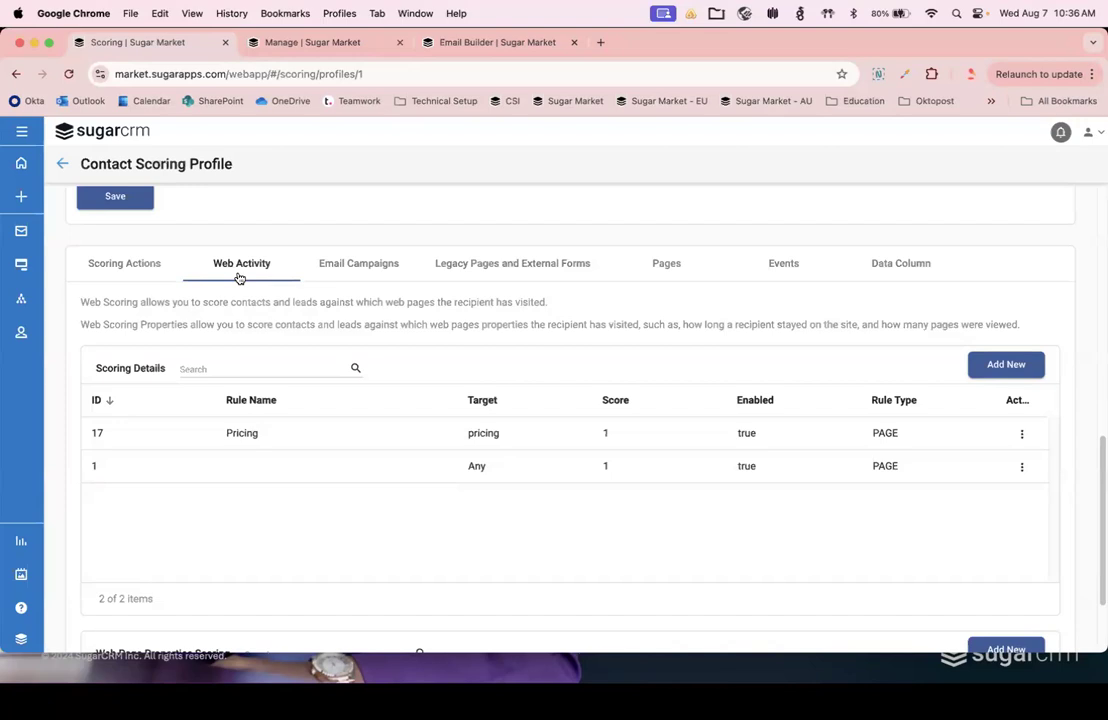
pyautogui.click(346, 277)
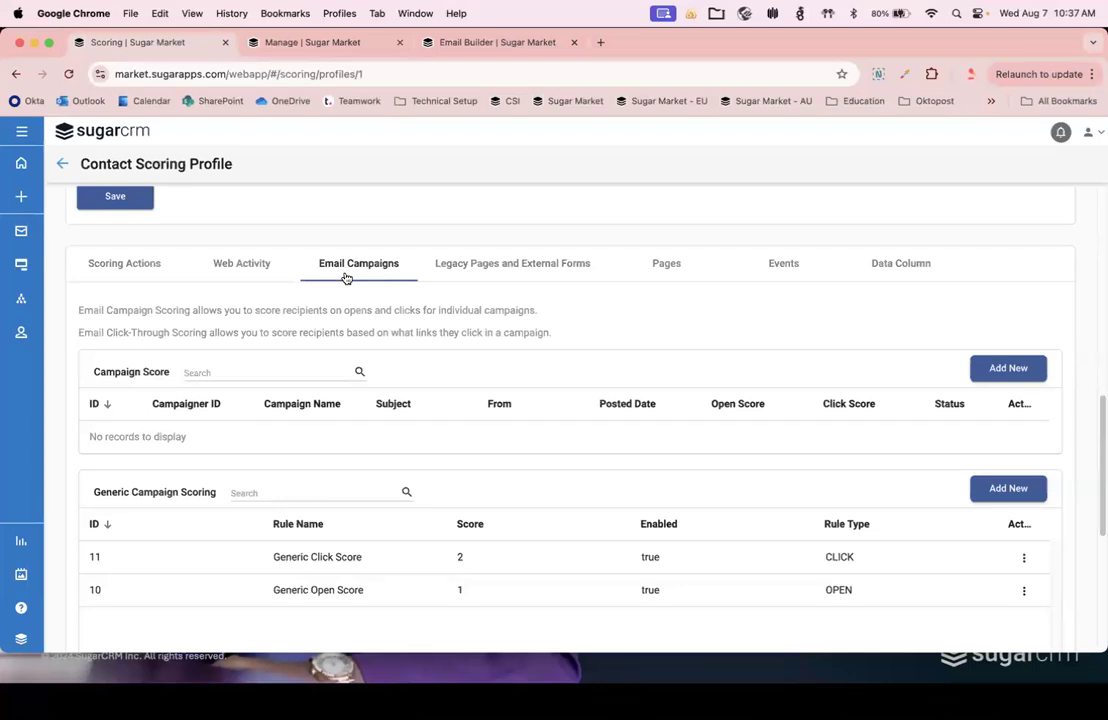
pyautogui.click(466, 282)
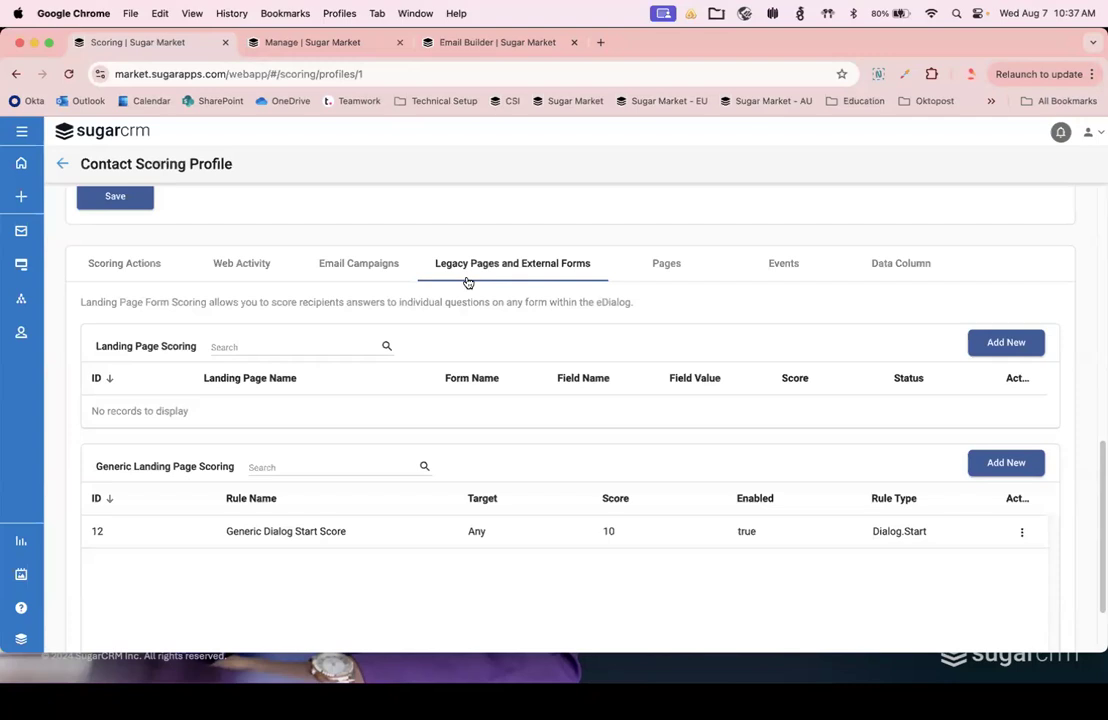
pyautogui.scroll(-2, 465, 282)
pyautogui.click(666, 200)
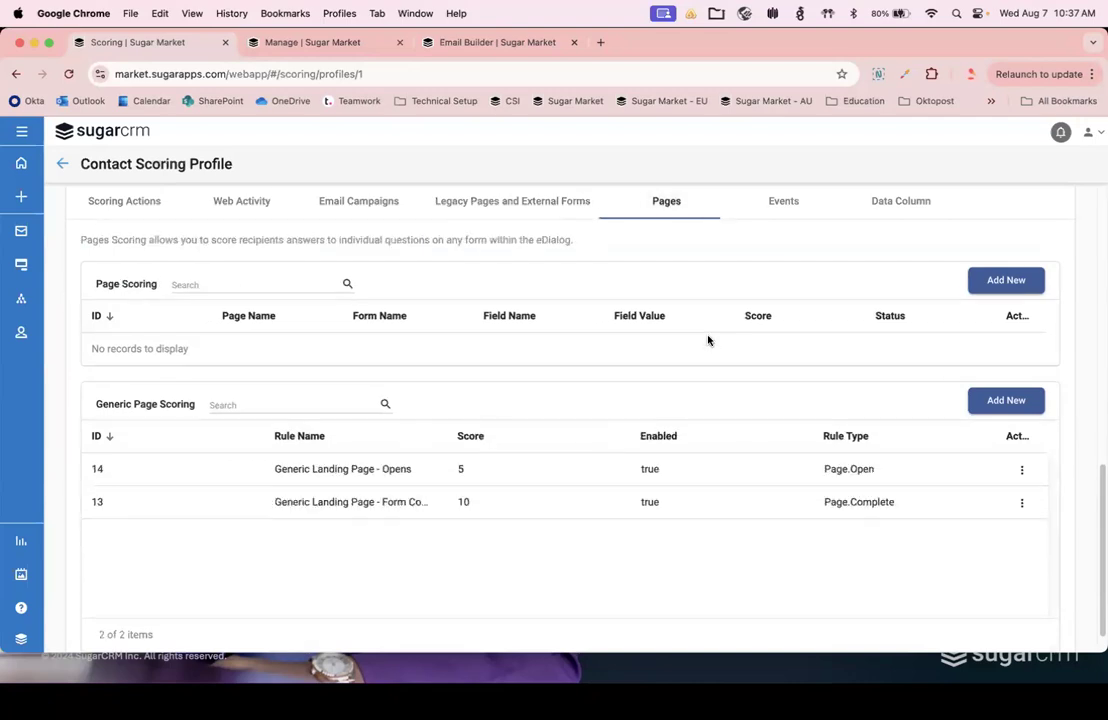
pyautogui.scroll(1, 707, 341)
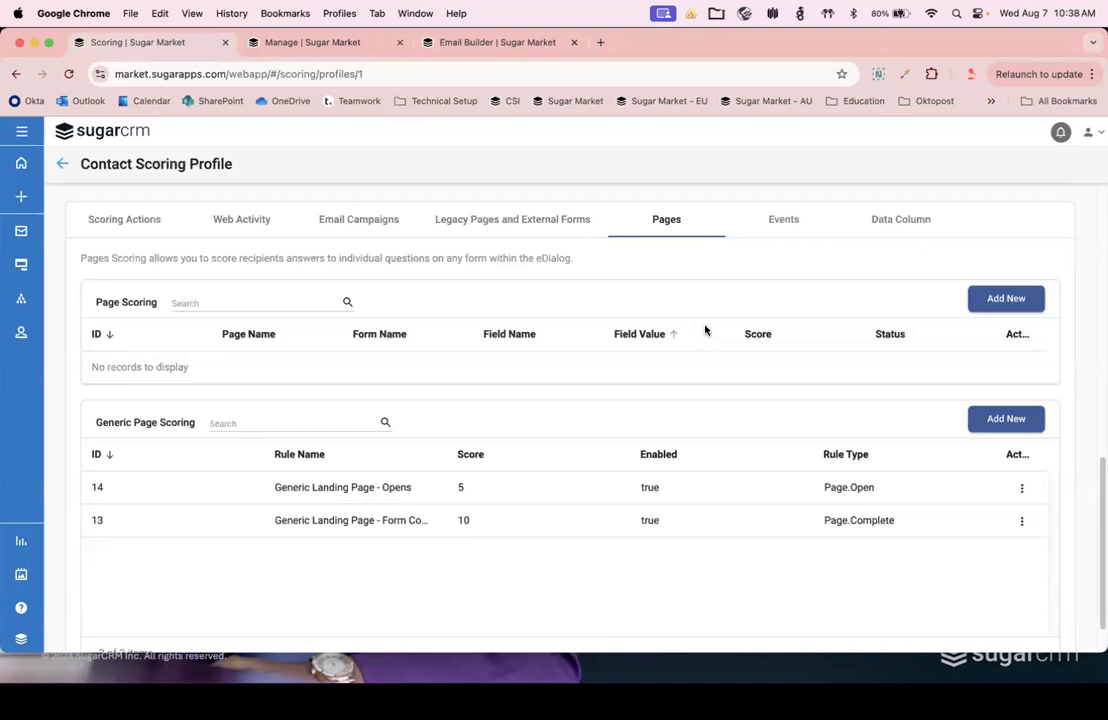
pyautogui.click(776, 230)
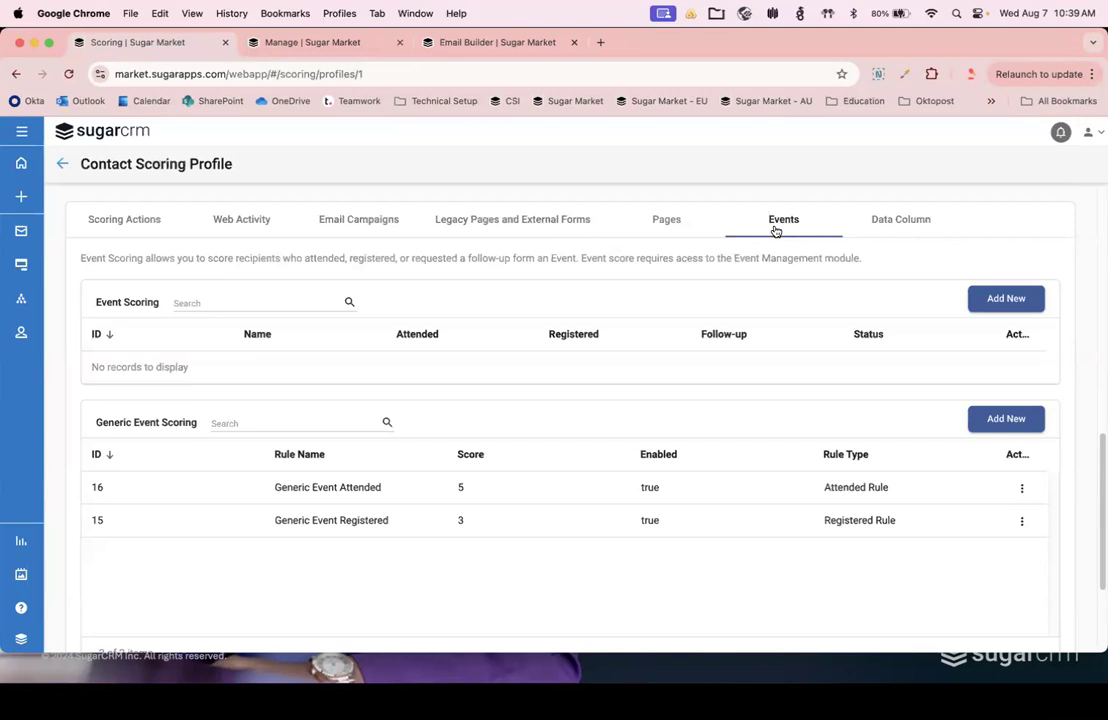
pyautogui.click(901, 221)
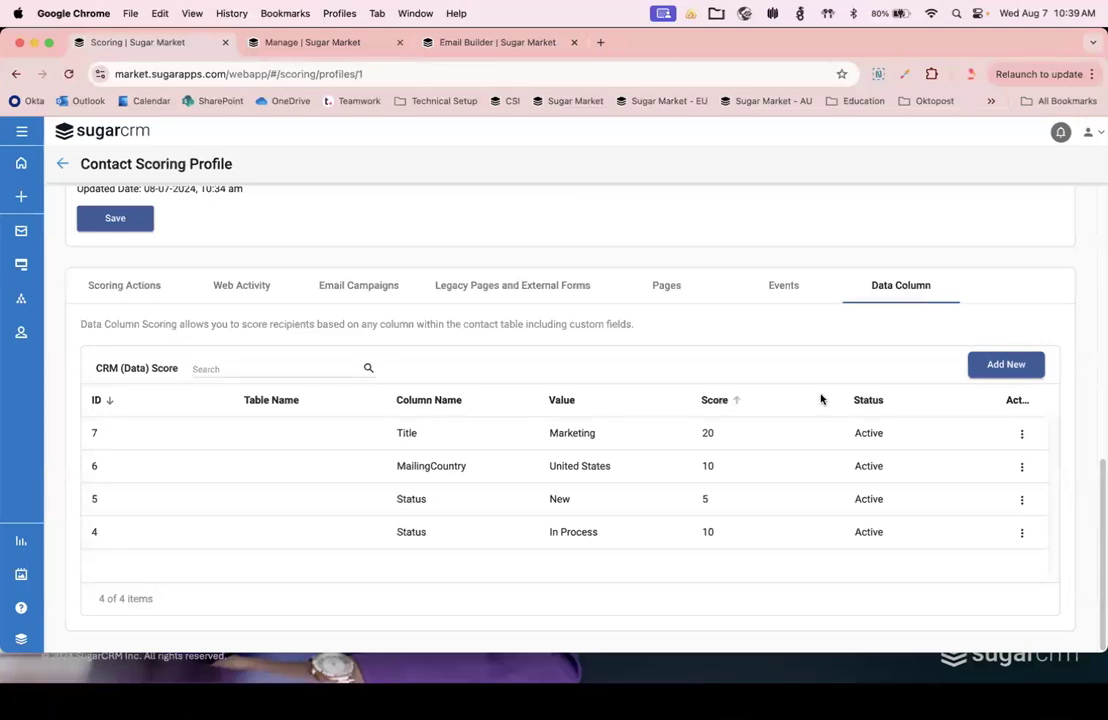
pyautogui.hotkey('ctrl', 'Up')
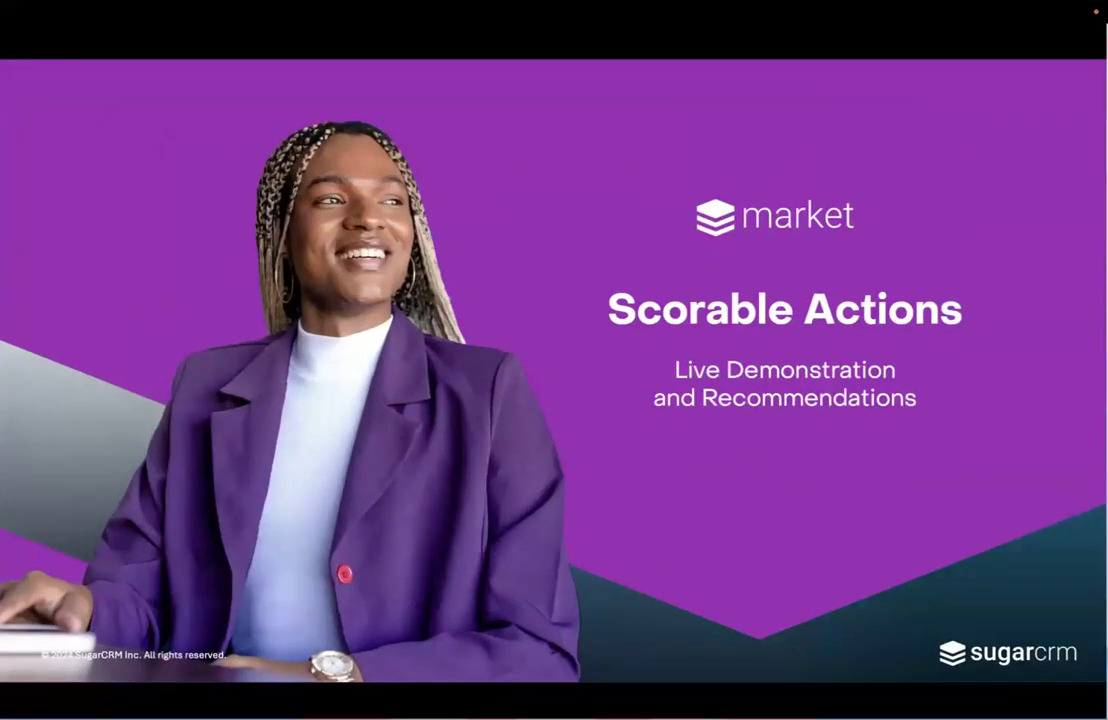
pyautogui.press('Right')
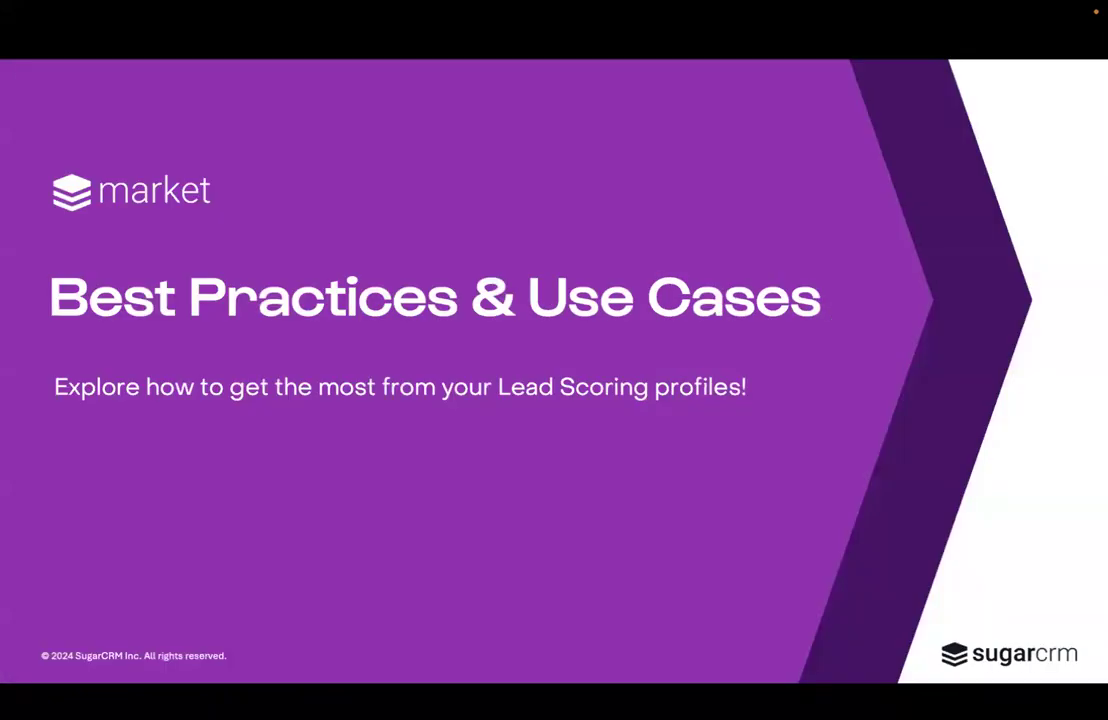
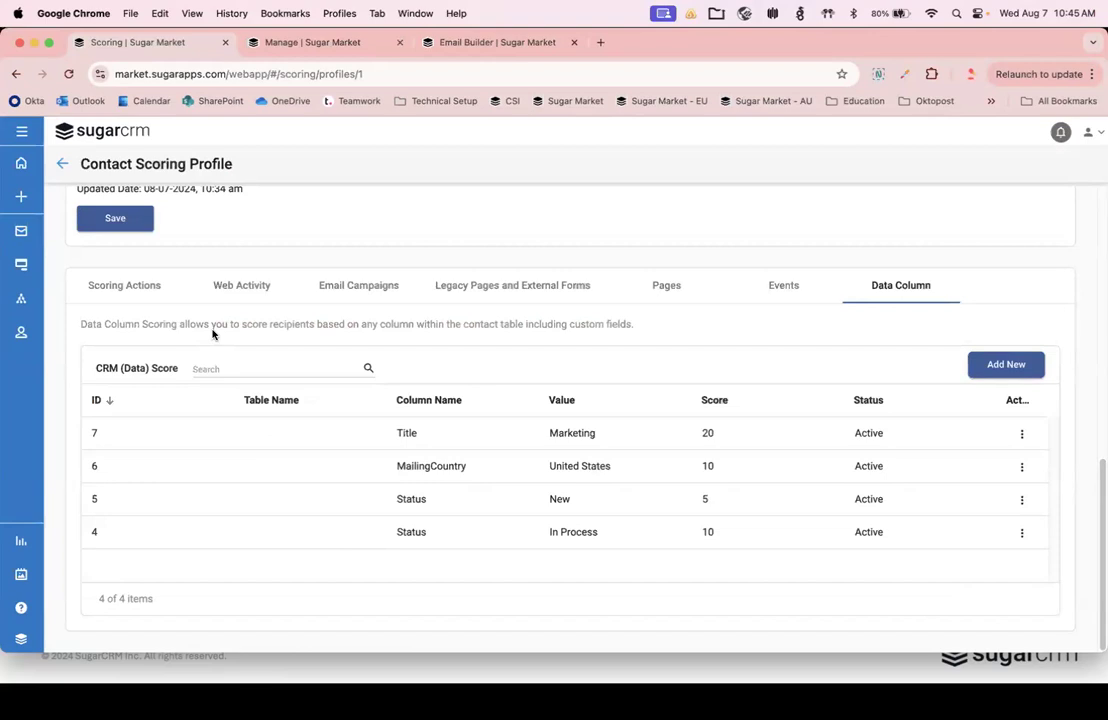
# Step: Examine the settings of the web activity scoring rule that targets Any page, and close it without changes
pyautogui.click(224, 285)
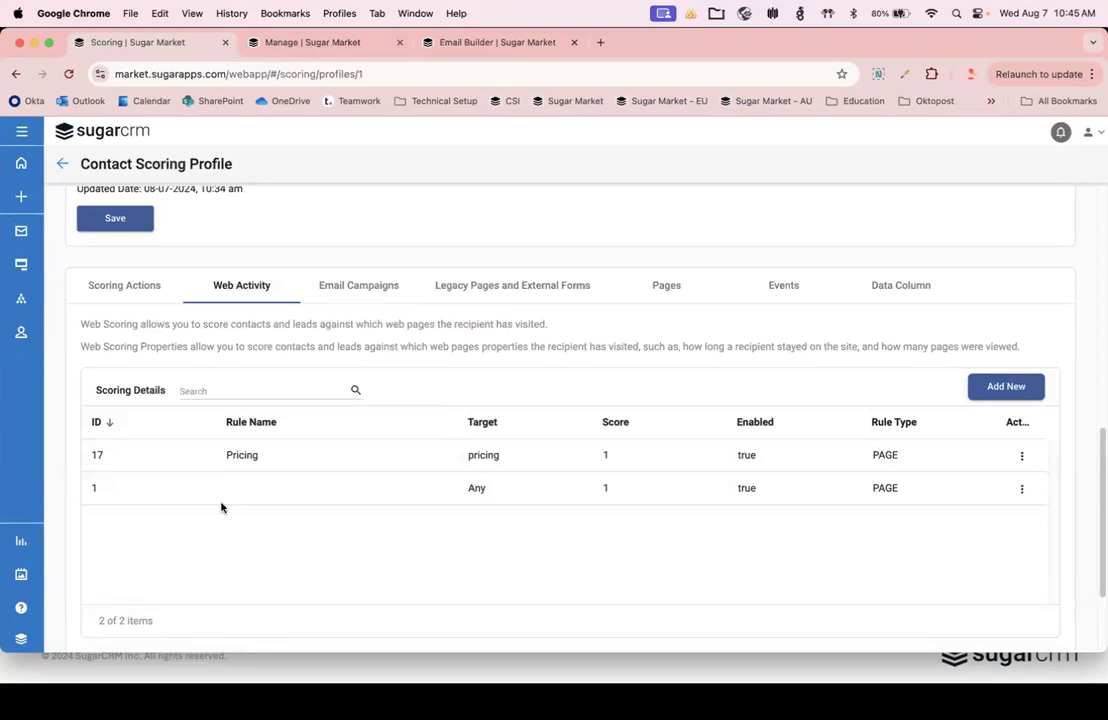
pyautogui.click(1022, 488)
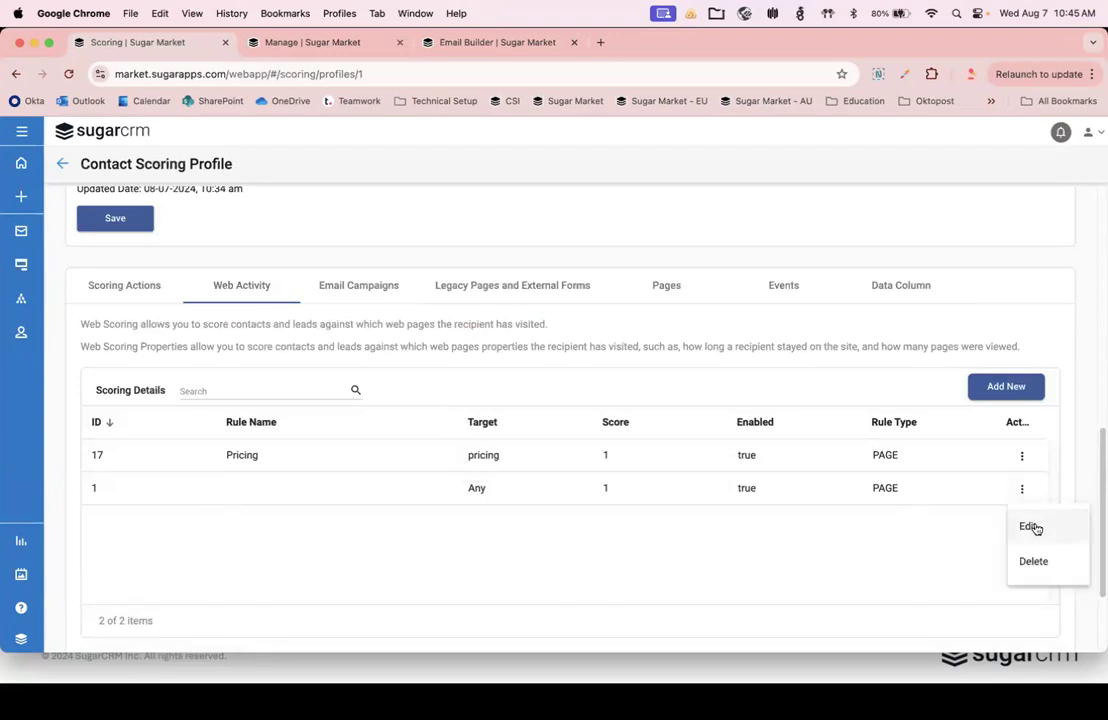
pyautogui.click(1030, 527)
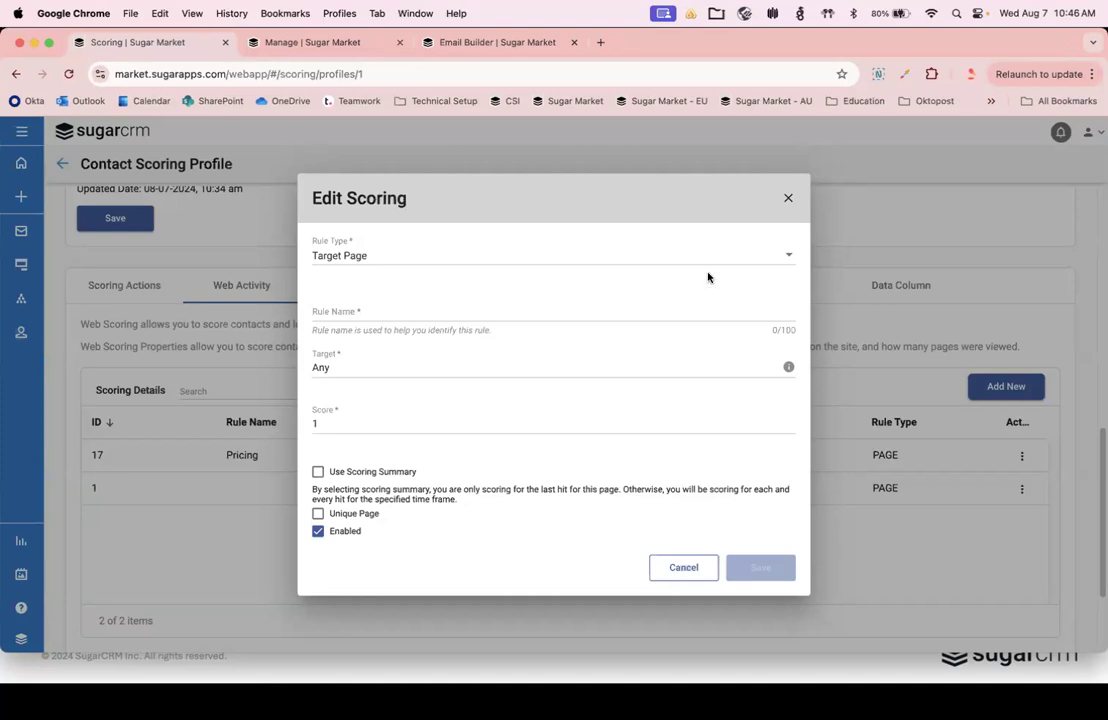
pyautogui.click(788, 198)
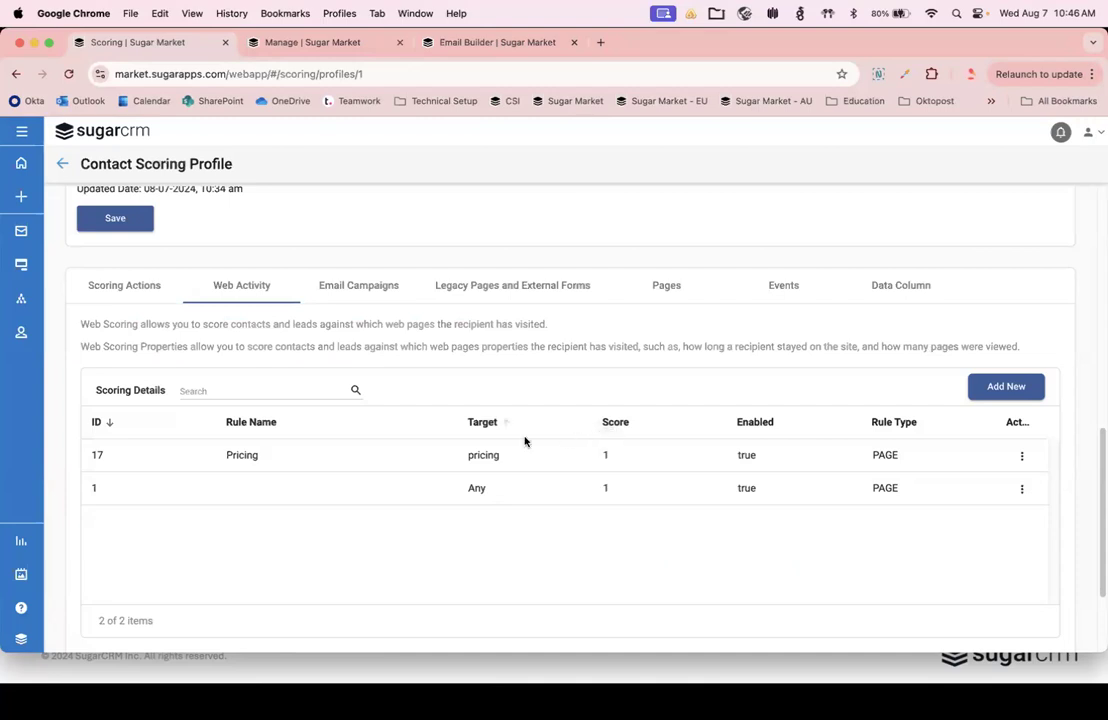
# Step: Examine the Generic Open Score email campaign rule, including its Use Scoring Summary option, and leave it without changes
pyautogui.click(358, 285)
pyautogui.scroll(-3, 567, 503)
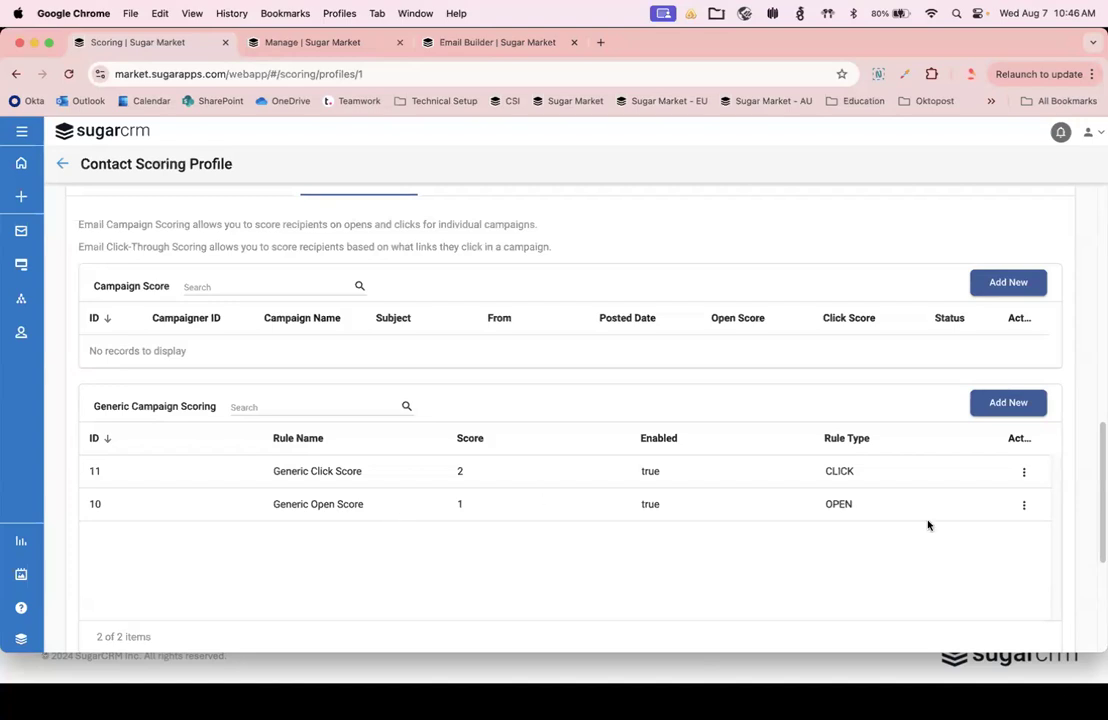
pyautogui.click(1024, 506)
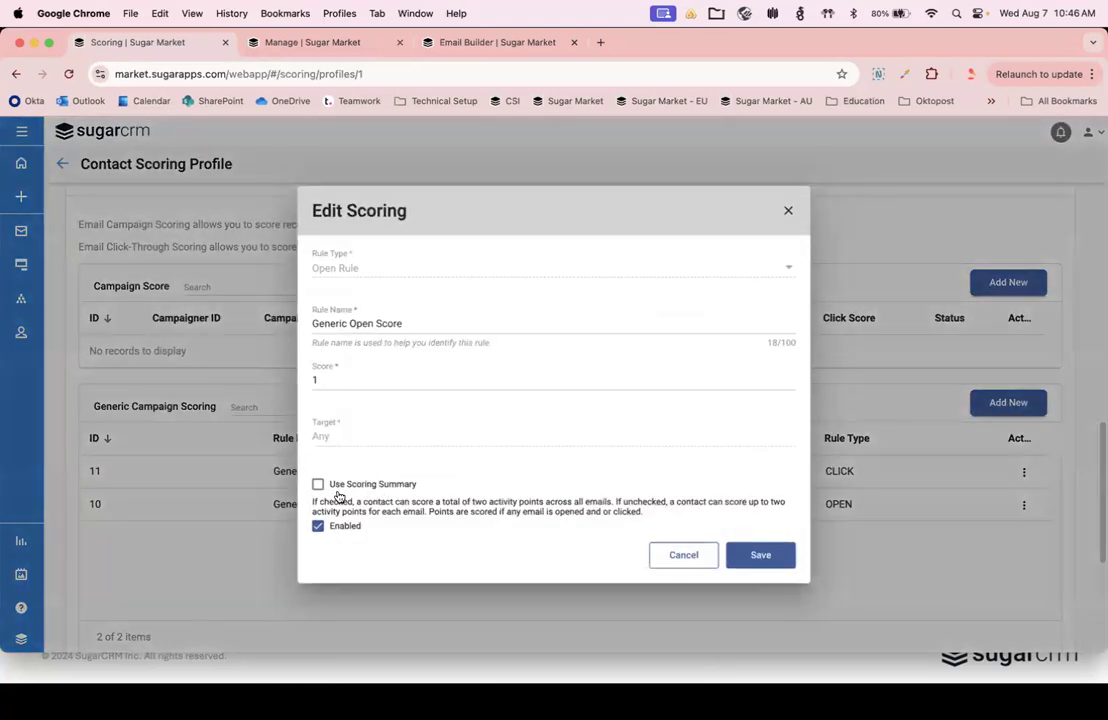
pyautogui.click(672, 566)
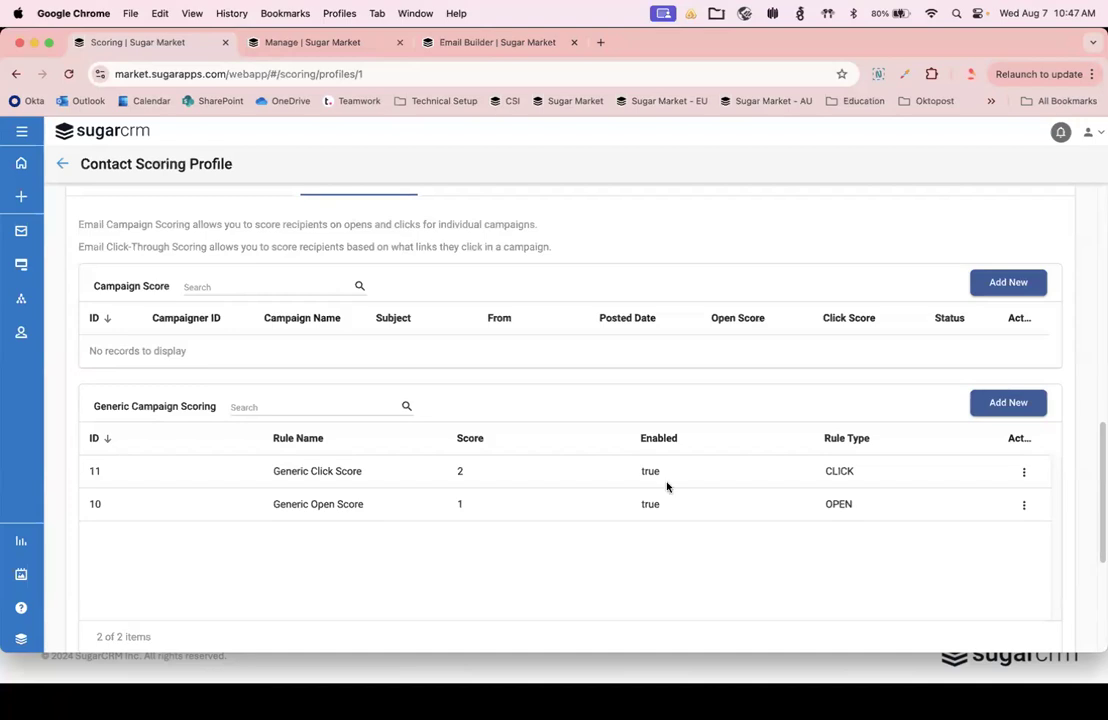
# Step: Review the generic scoring rules for legacy pages and external forms, pages, and events
pyautogui.scroll(1, 640, 440)
pyautogui.click(527, 230)
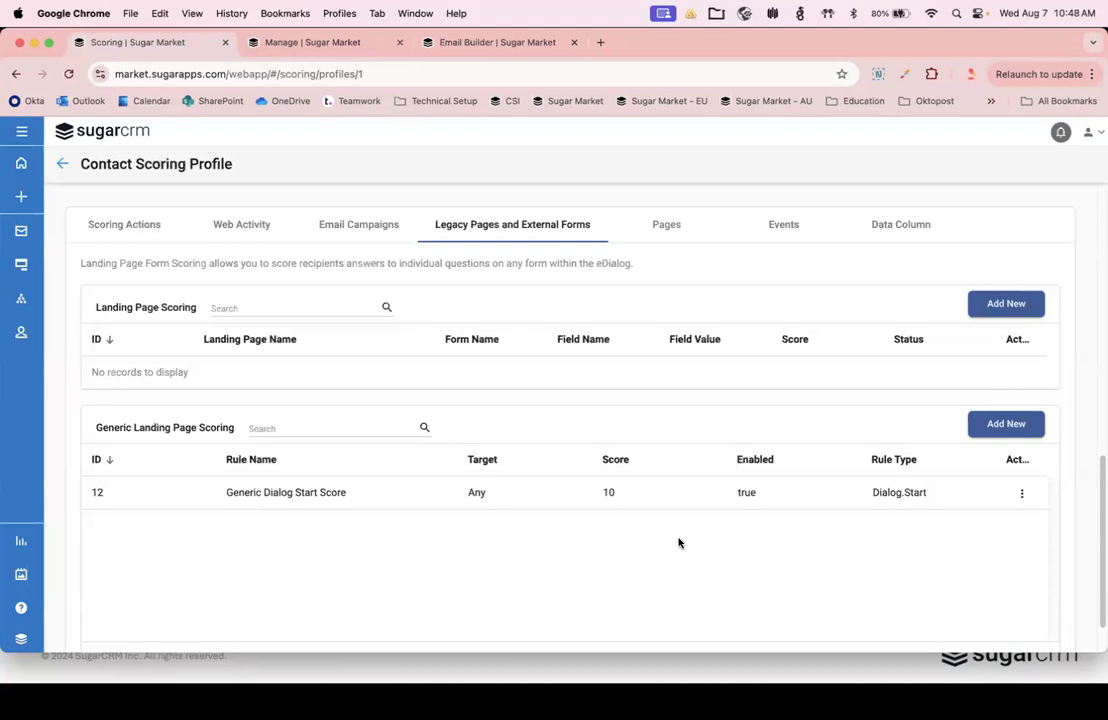
pyautogui.click(666, 224)
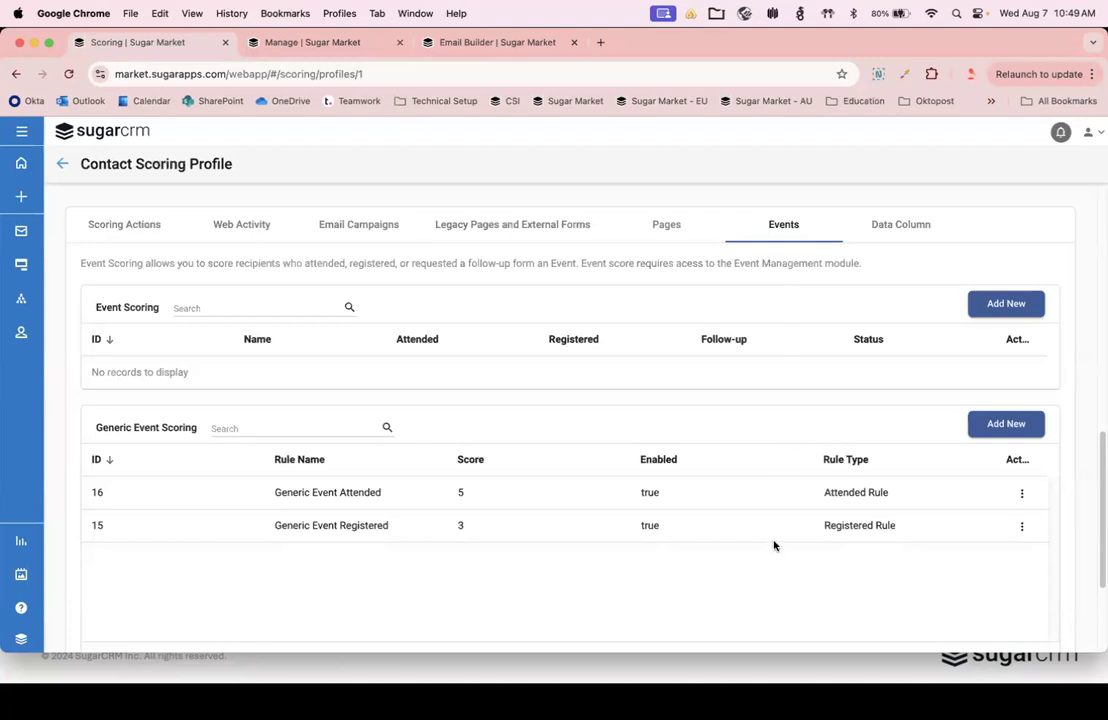
# Step: Check the Building Your Profile slide for its scoring advice, and return to the contact scoring profile in the browser
pyautogui.hotkey('ctrl', 'Up')
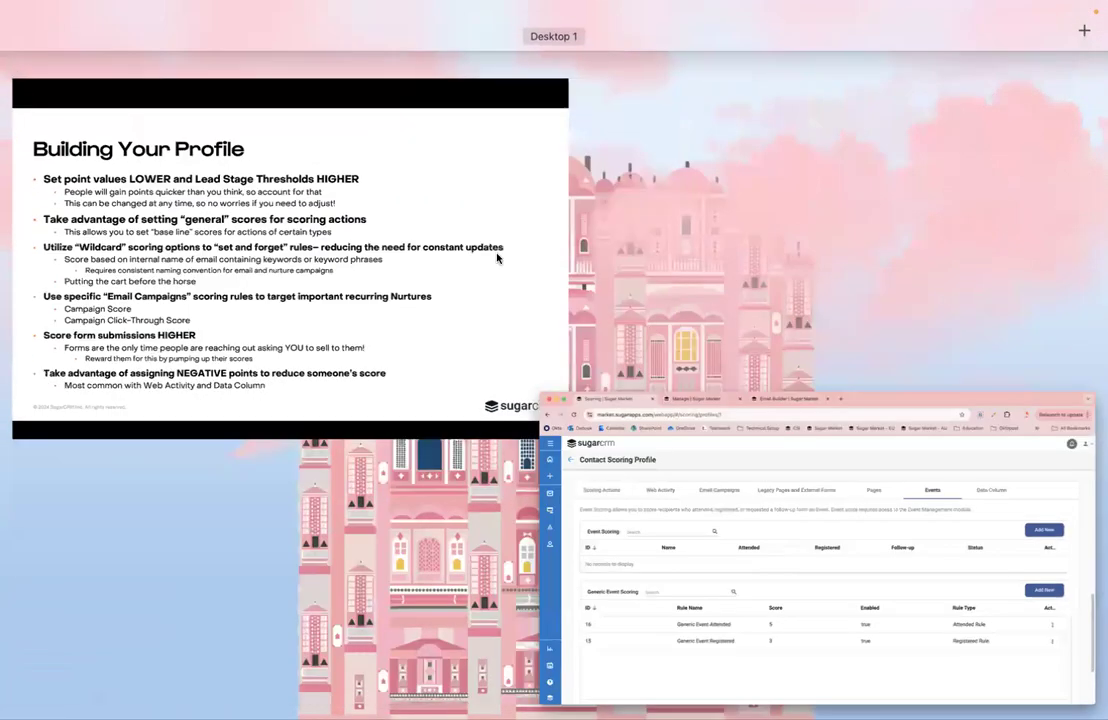
pyautogui.click(497, 255)
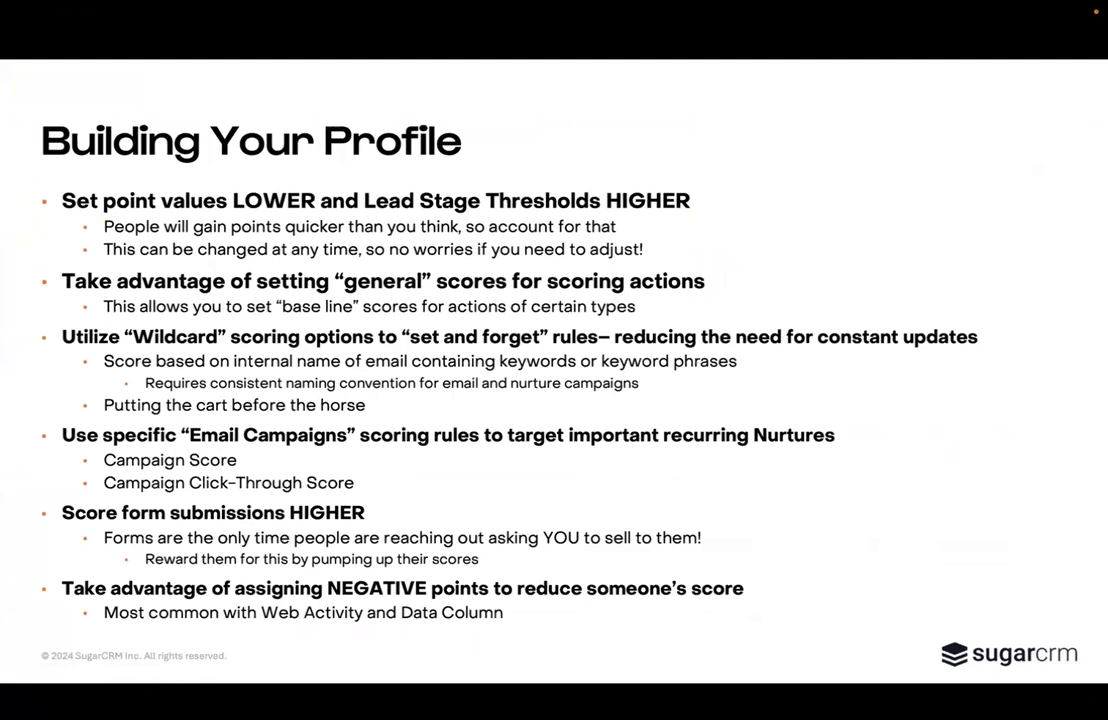
pyautogui.hotkey('ctrl', 'Up')
pyautogui.click(391, 504)
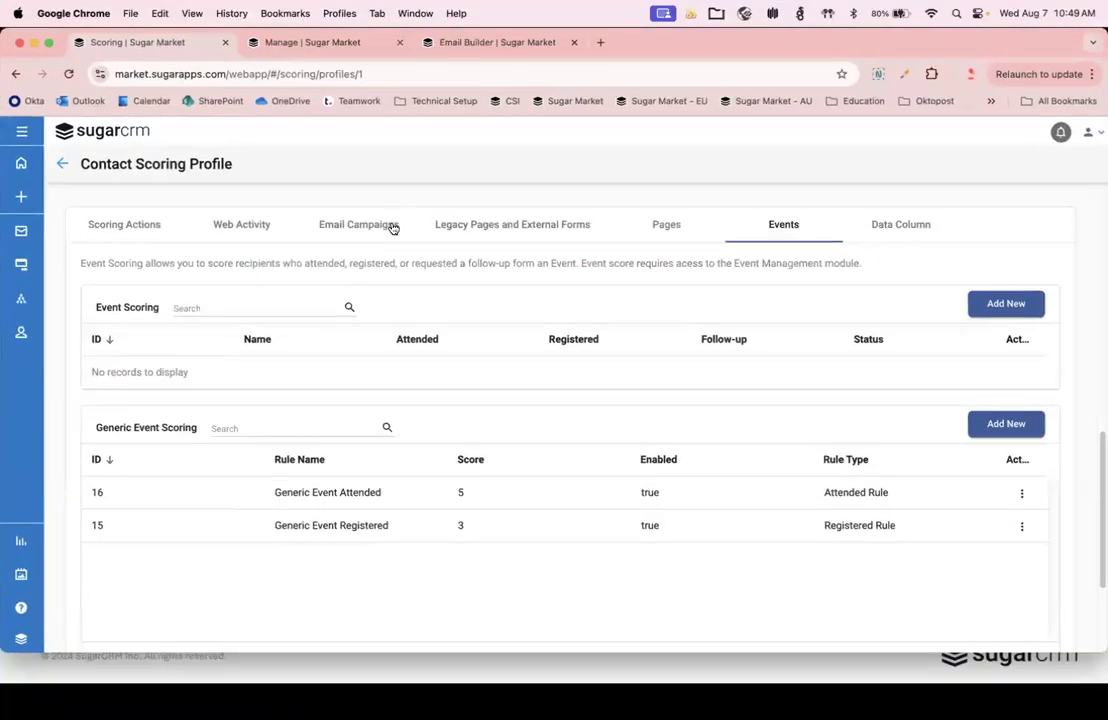
# Step: Examine the email campaign scoring tables and the blank form for a new campaign score, closing the form without saving
pyautogui.click(393, 228)
pyautogui.scroll(-4, 497, 420)
pyautogui.scroll(3, 497, 435)
pyautogui.click(1008, 212)
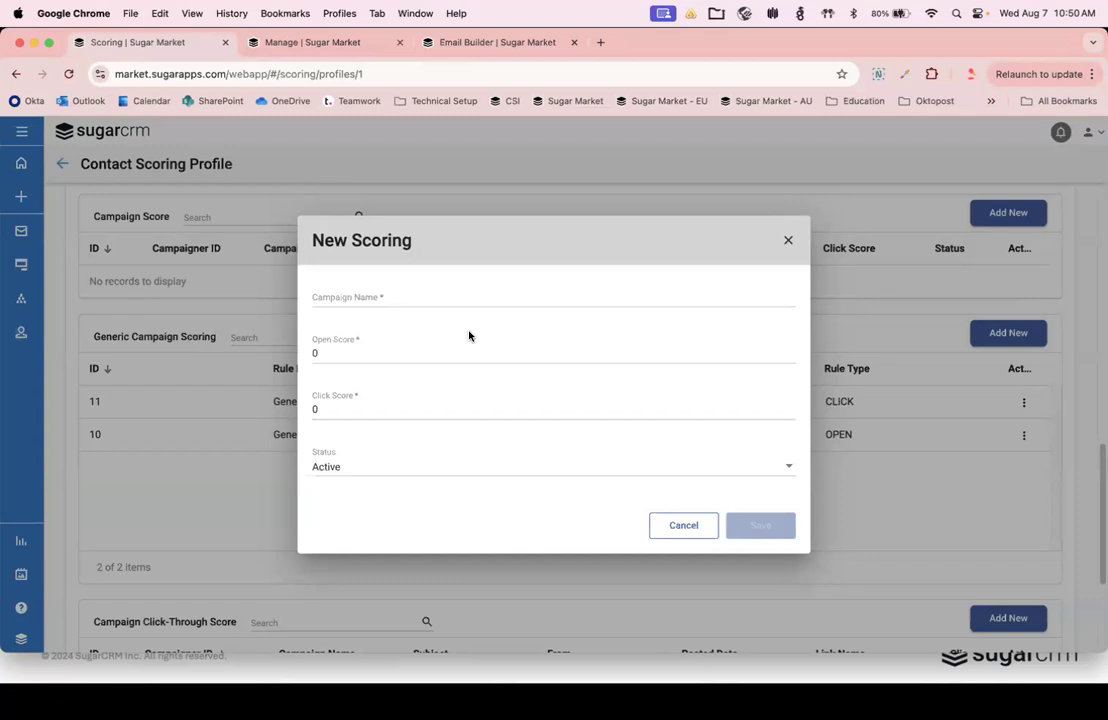
pyautogui.click(788, 240)
pyautogui.scroll(-5, 678, 420)
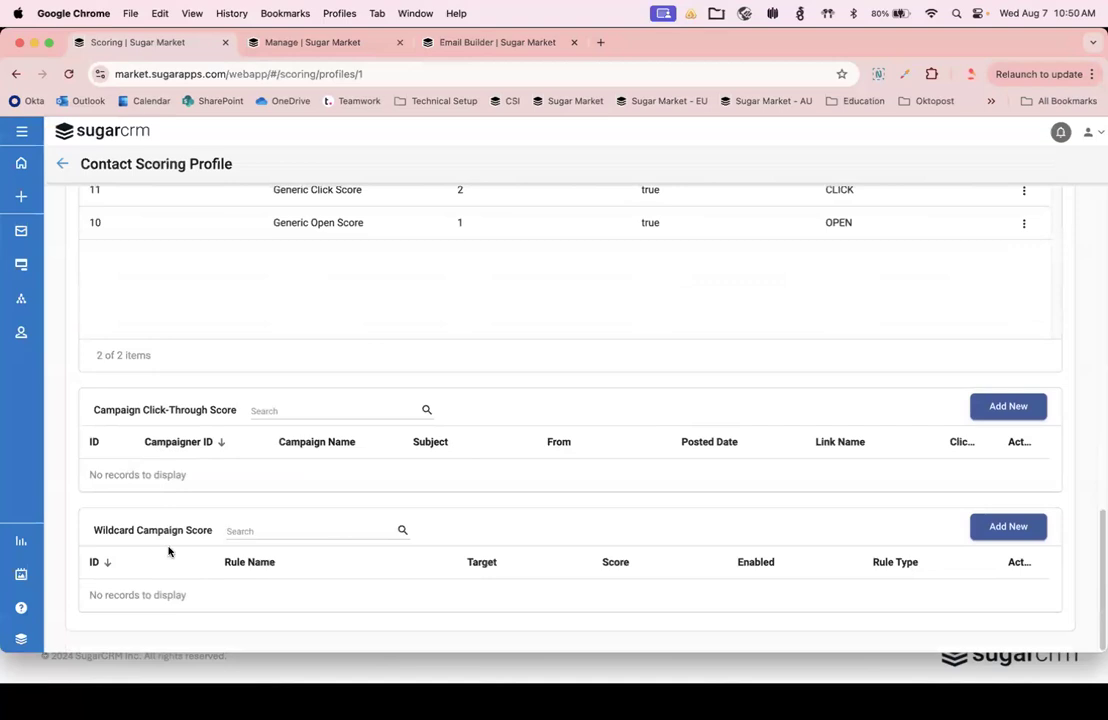
pyautogui.scroll(8, 158, 526)
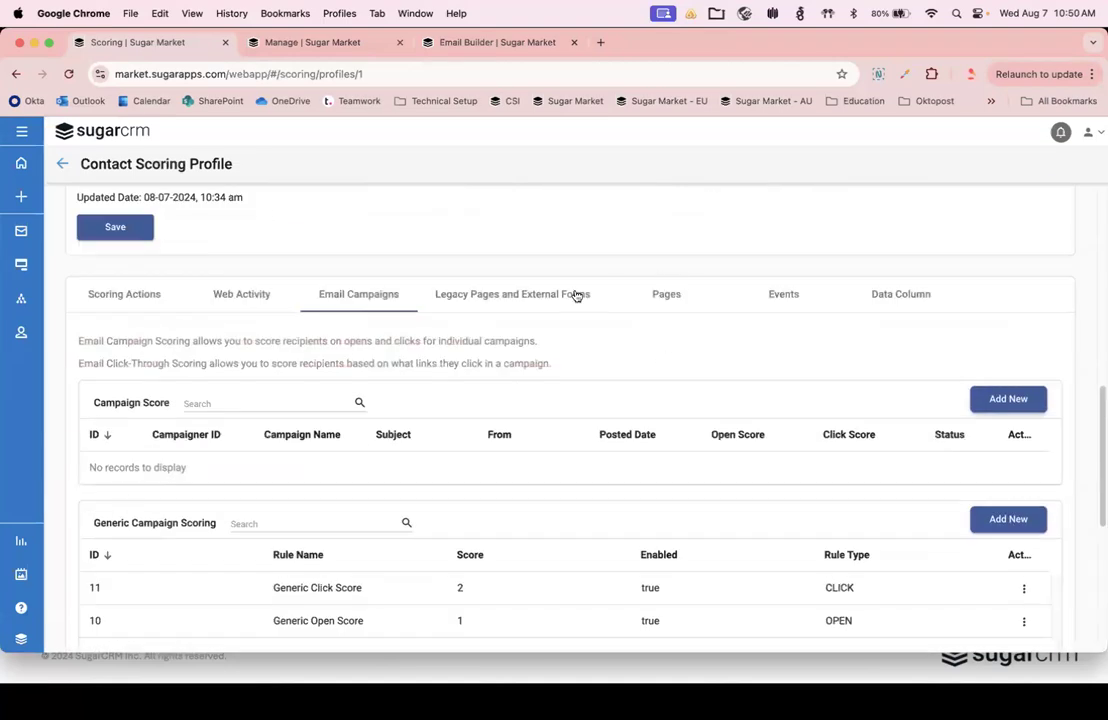
# Step: Review the scoring profile's event rules, including generic and wildcard event scoring
pyautogui.click(788, 296)
pyautogui.scroll(-4, 524, 487)
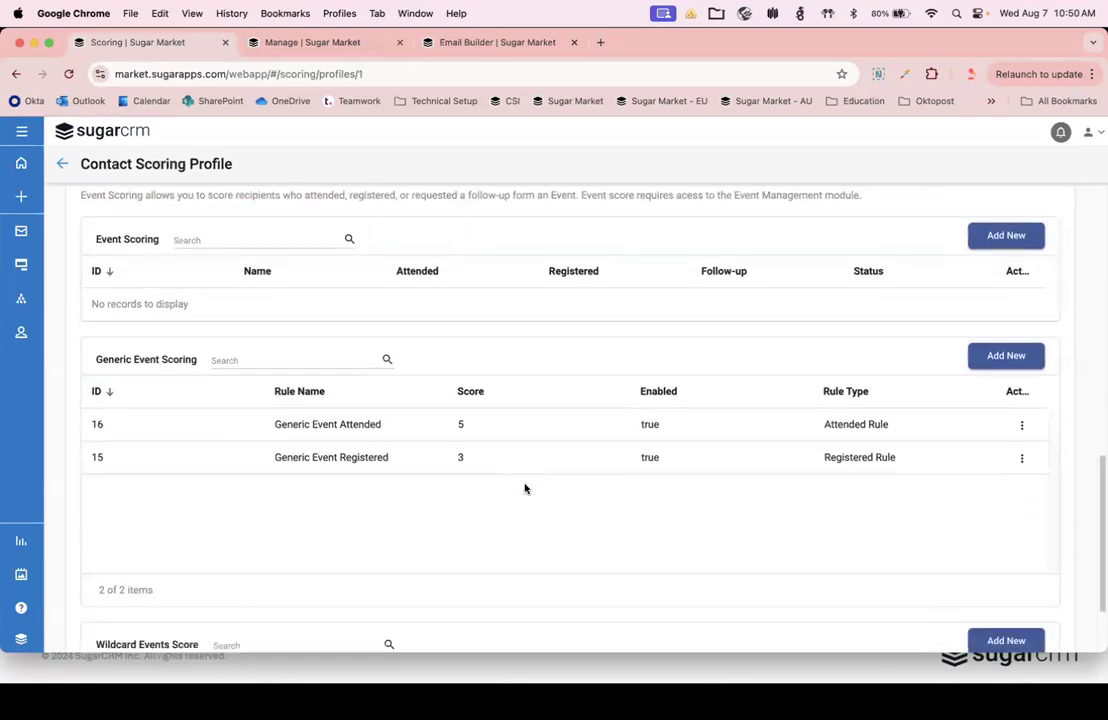
pyautogui.scroll(5, 524, 487)
# Step: Start a new wildcard campaign score for email campaigns with rule type Clicks - Campaign Wildcard and rule name Newsletter Clicks
pyautogui.click(363, 350)
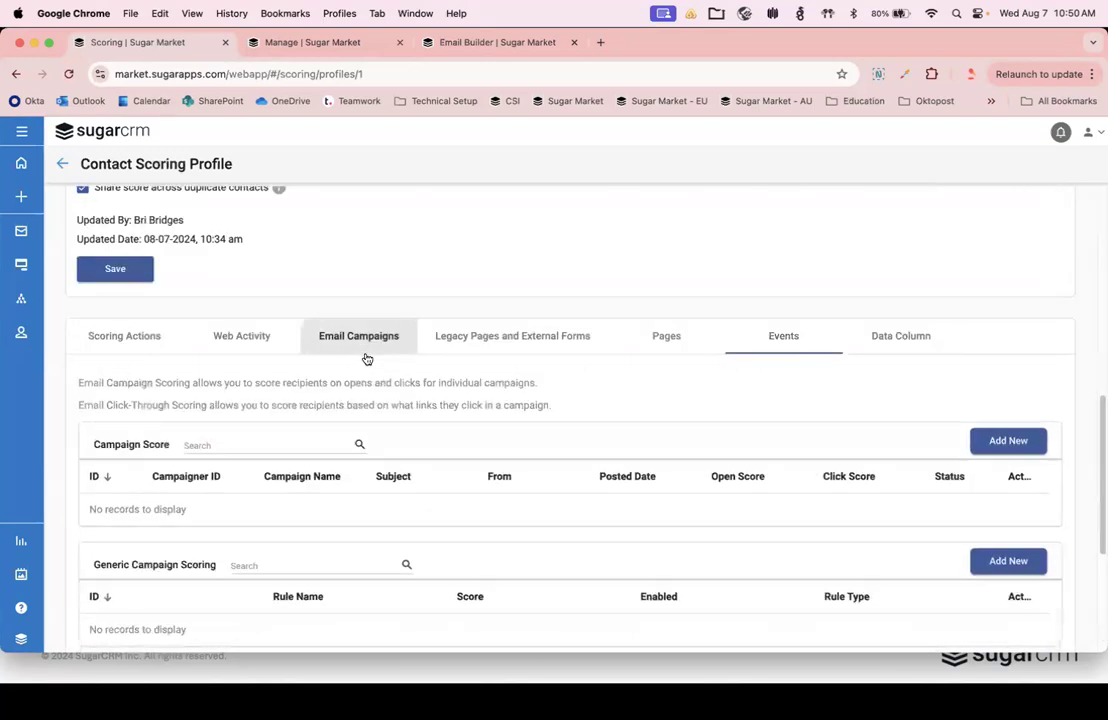
pyautogui.scroll(-10, 472, 470)
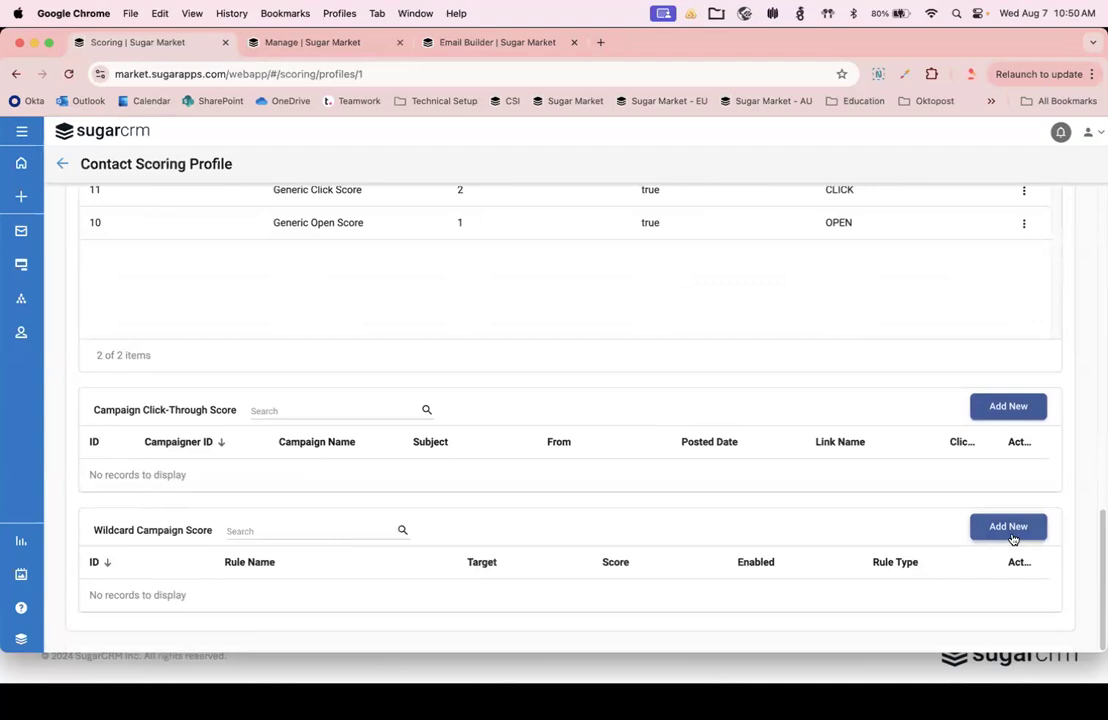
pyautogui.click(1012, 537)
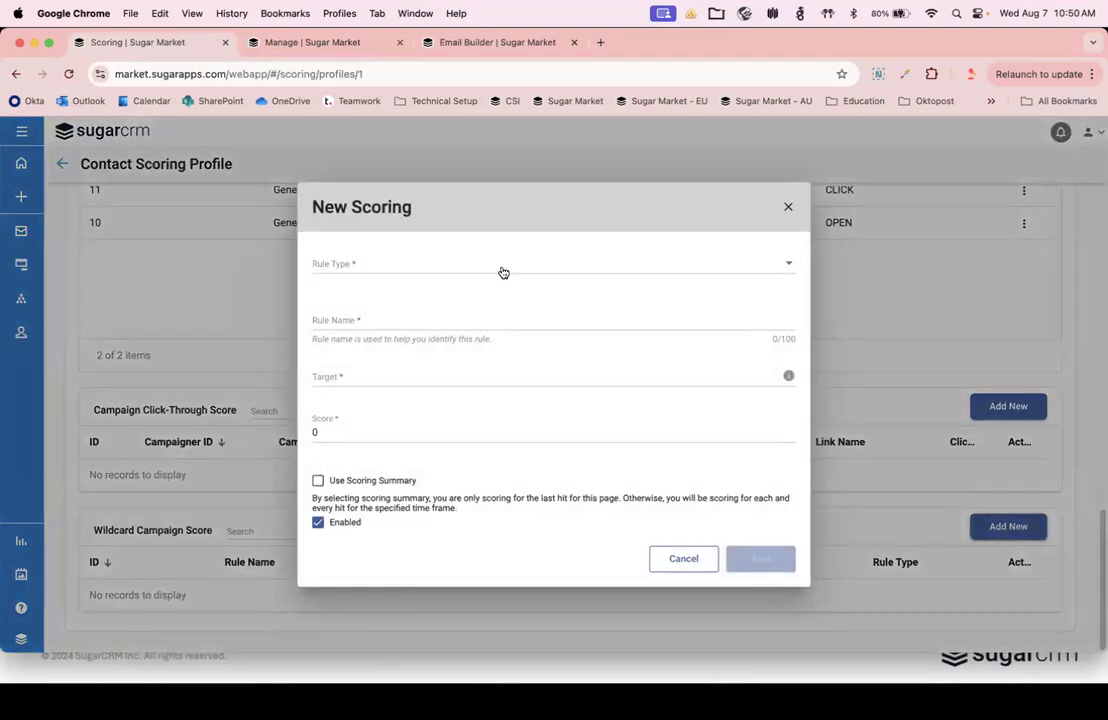
pyautogui.click(503, 272)
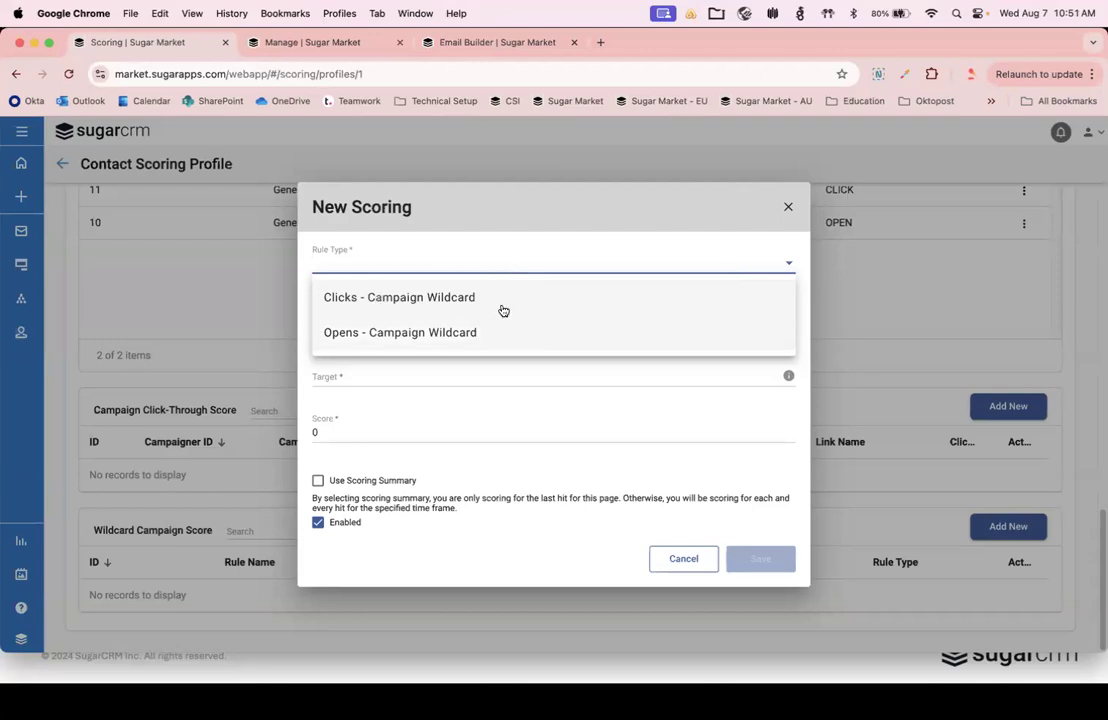
pyautogui.click(502, 309)
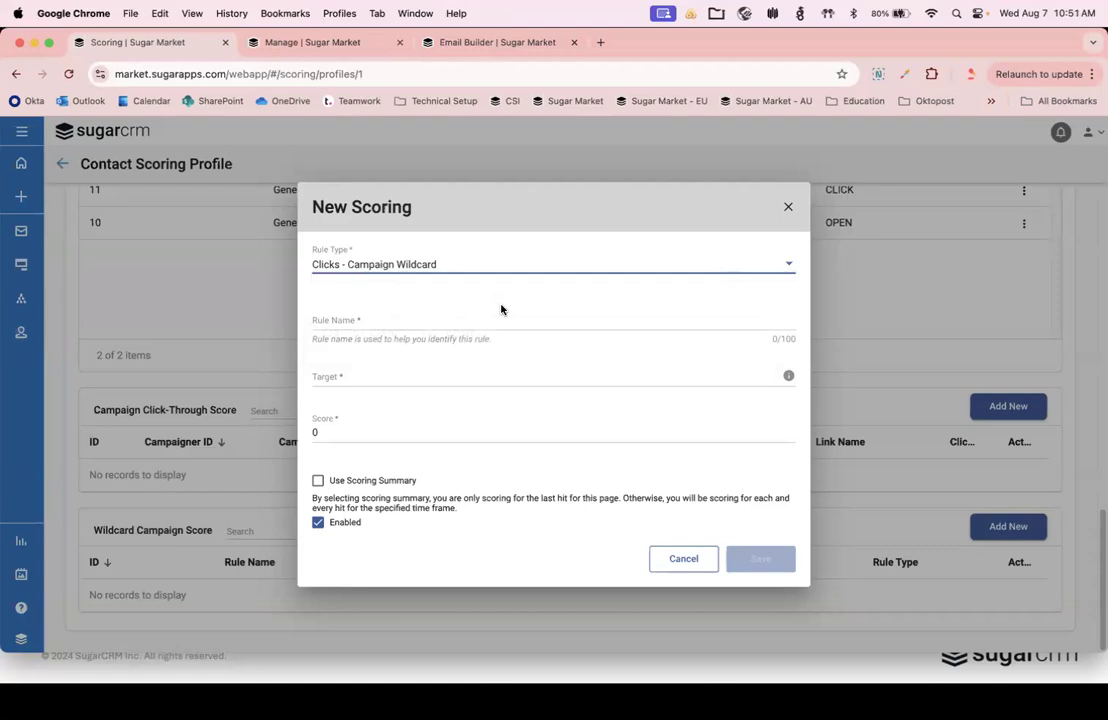
pyautogui.click(454, 327)
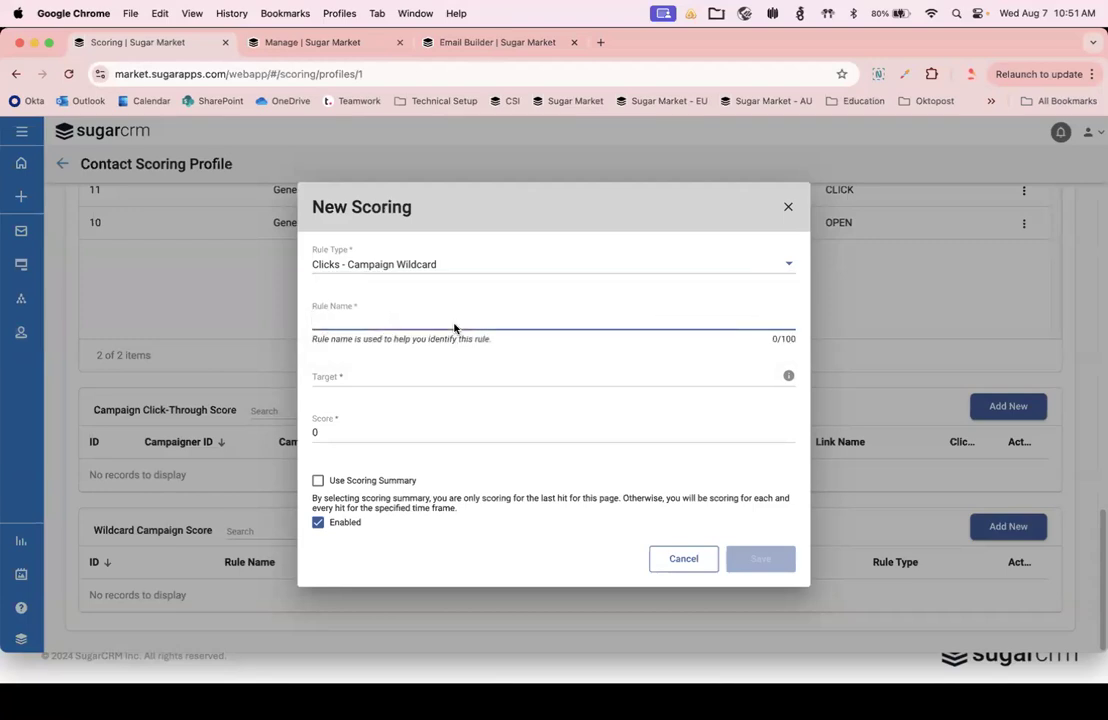
pyautogui.write('Newsletter Clicks')
# Step: Set the wildcard rule's target to %Newsletter%, with a percent sign on both sides of the keyword
pyautogui.click(479, 370)
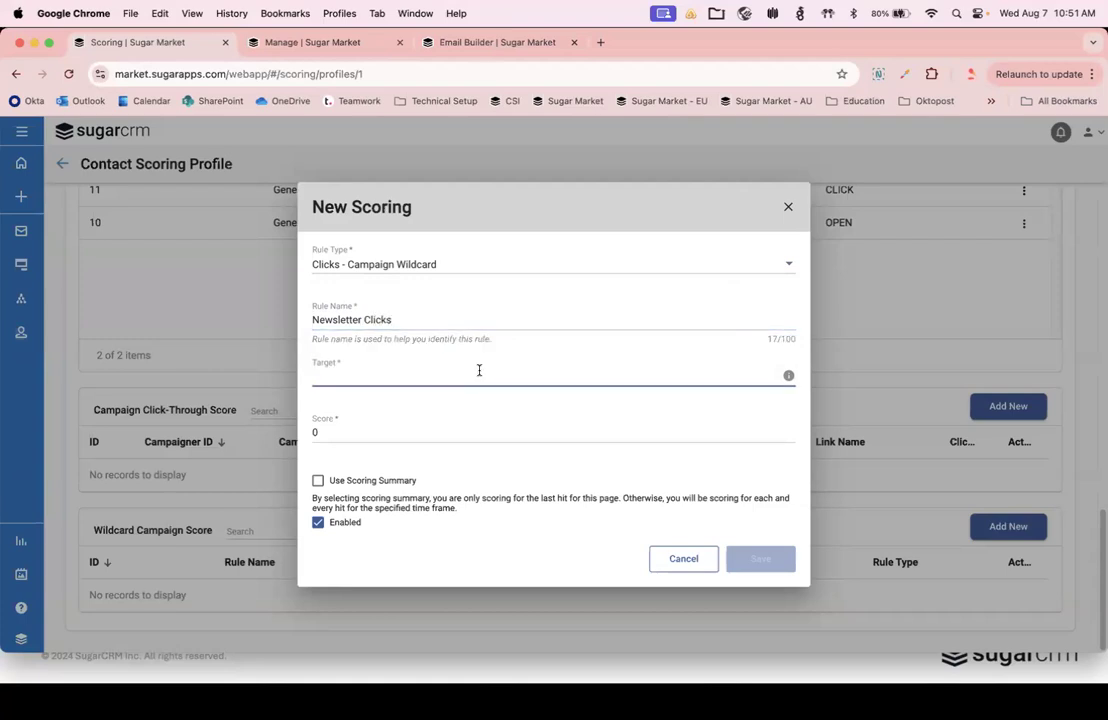
pyautogui.write('Newsl')
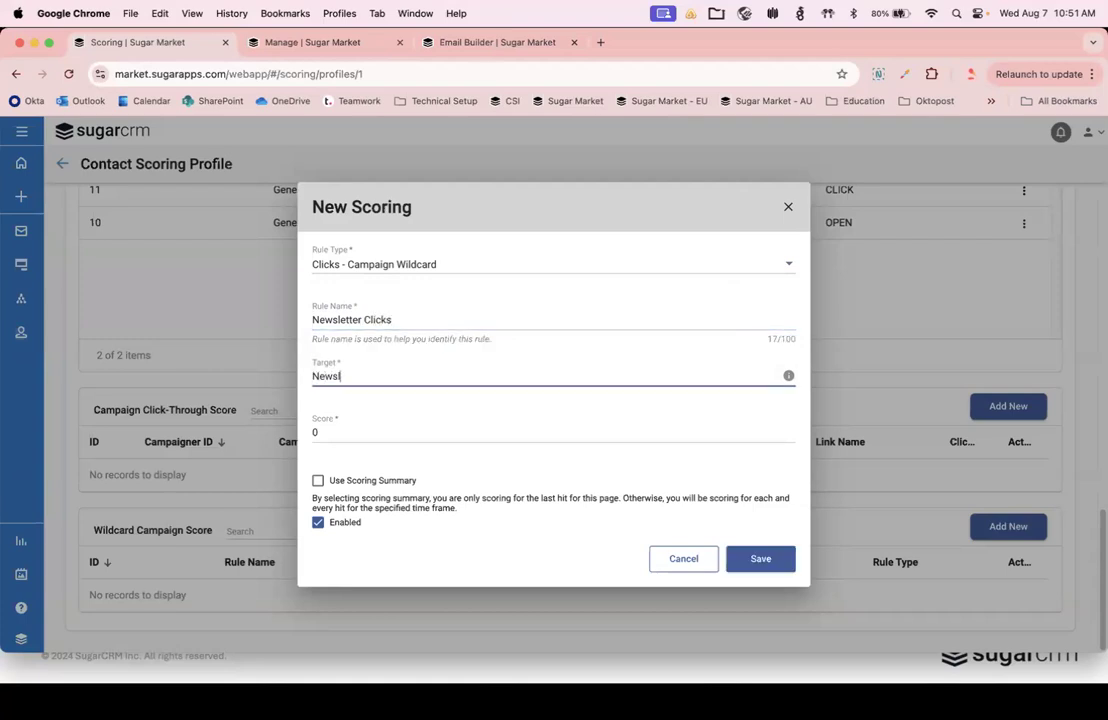
pyautogui.write('etter')
pyautogui.click(313, 376)
pyautogui.write('%')
pyautogui.doubleClick(485, 371)
pyautogui.press('Right')
pyautogui.write('%')
# Step: Give the Newsletter Clicks rule a score of 3 and save it
pyautogui.click(432, 430)
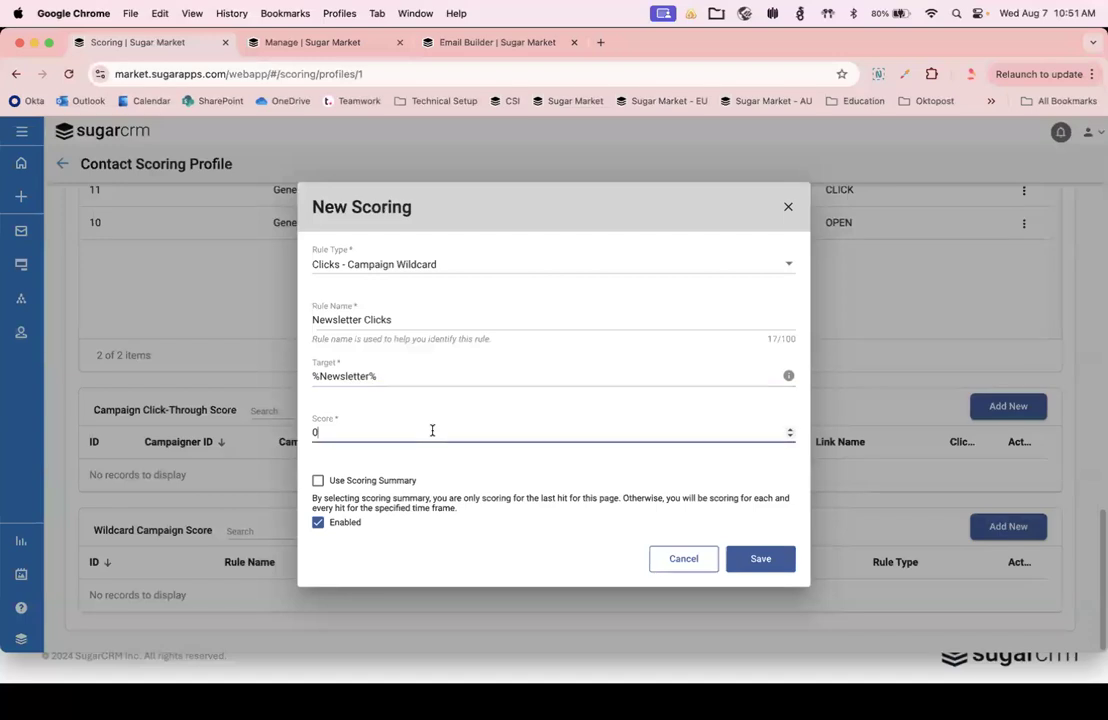
pyautogui.press('BackSpace')
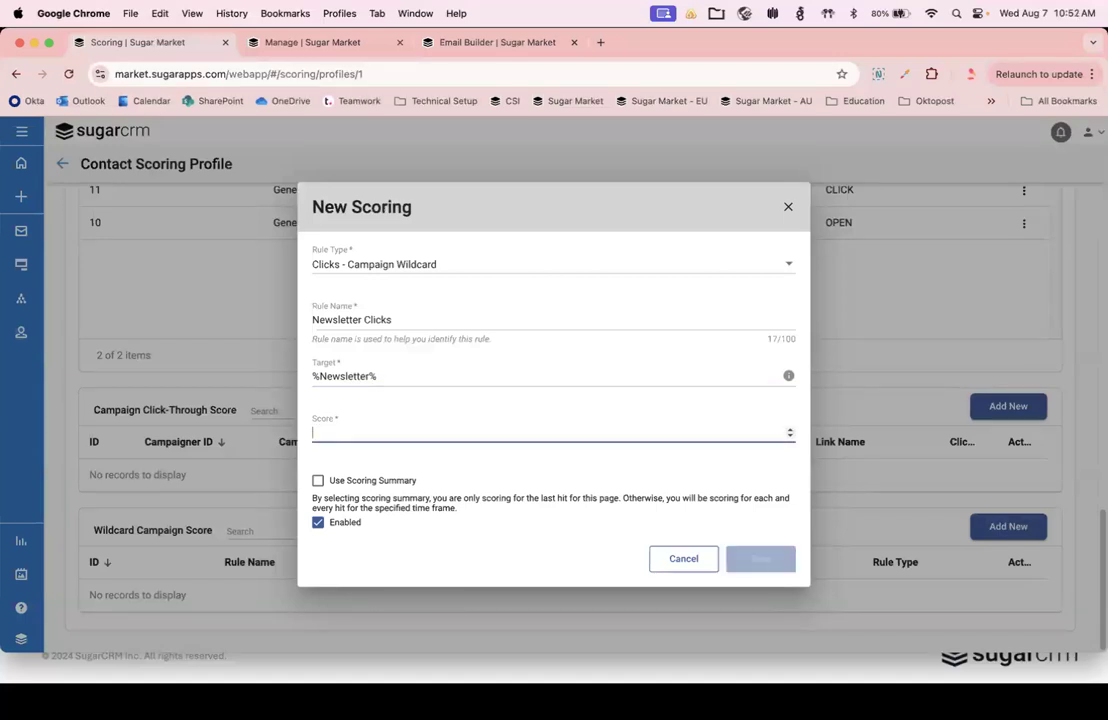
pyautogui.write('3')
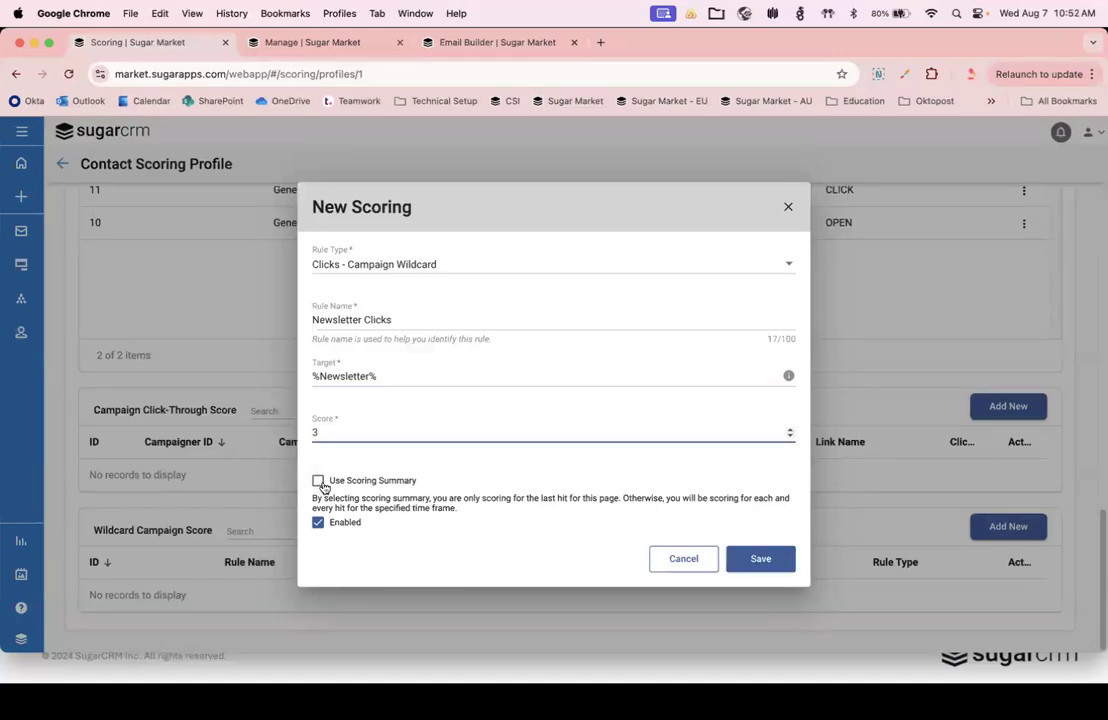
pyautogui.click(776, 557)
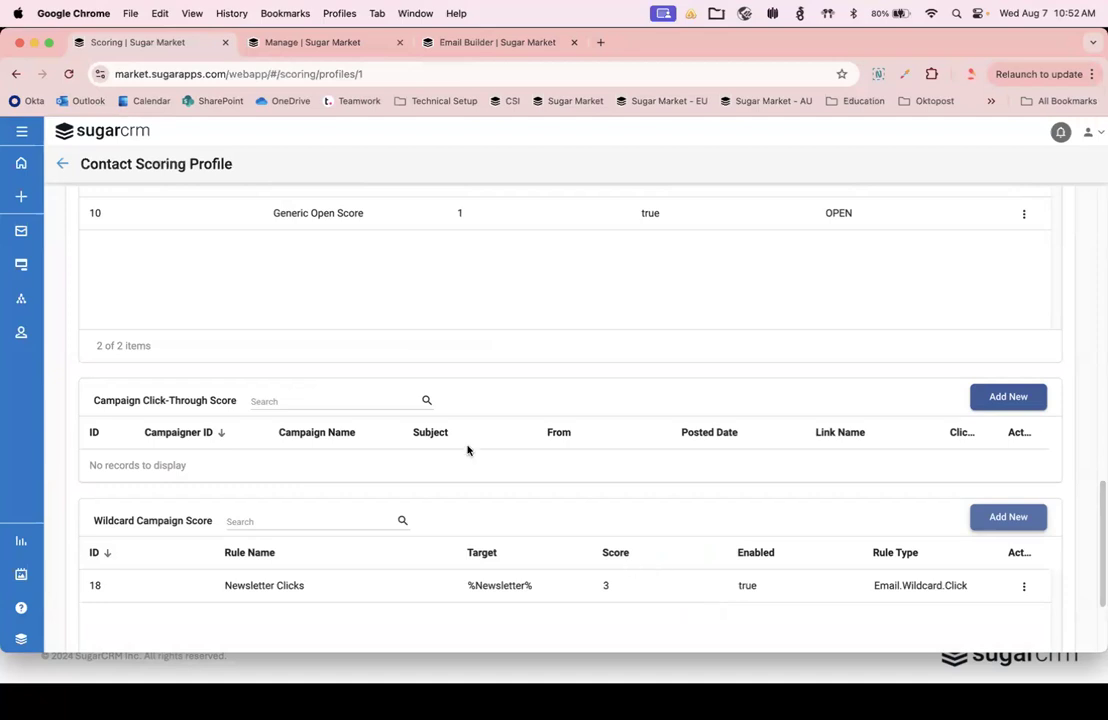
# Step: Review the generic campaign scoring rules and the Building Your Profile slide, and return to the contact scoring profile
pyautogui.scroll(2, 462, 400)
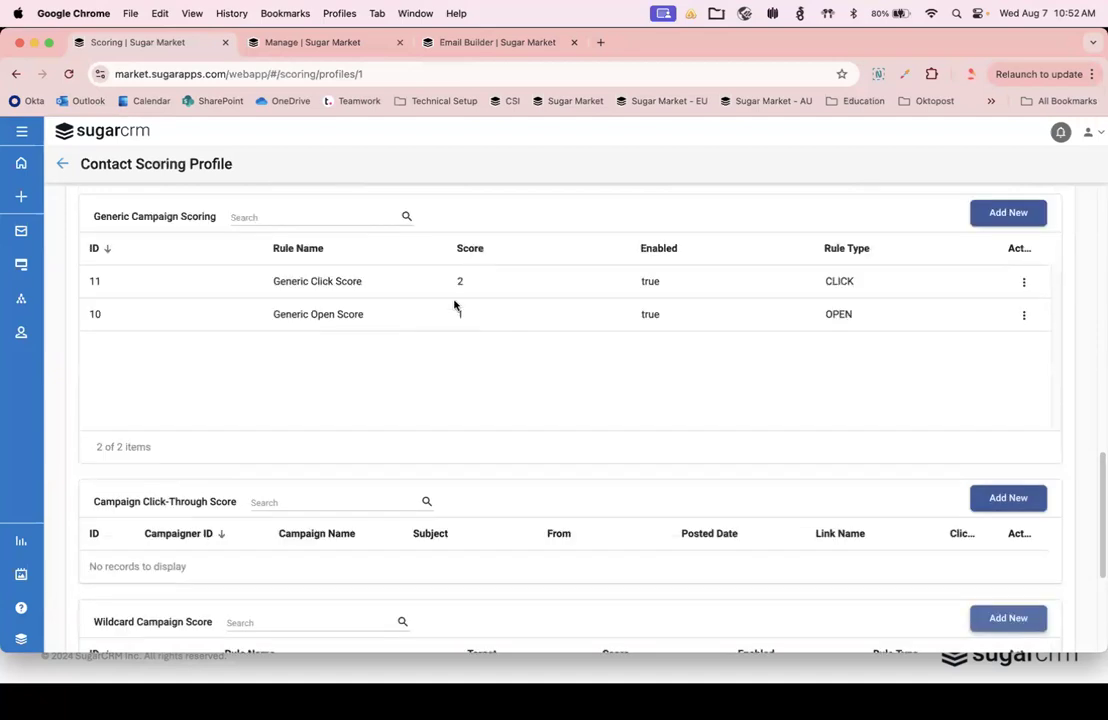
pyautogui.scroll(2, 485, 356)
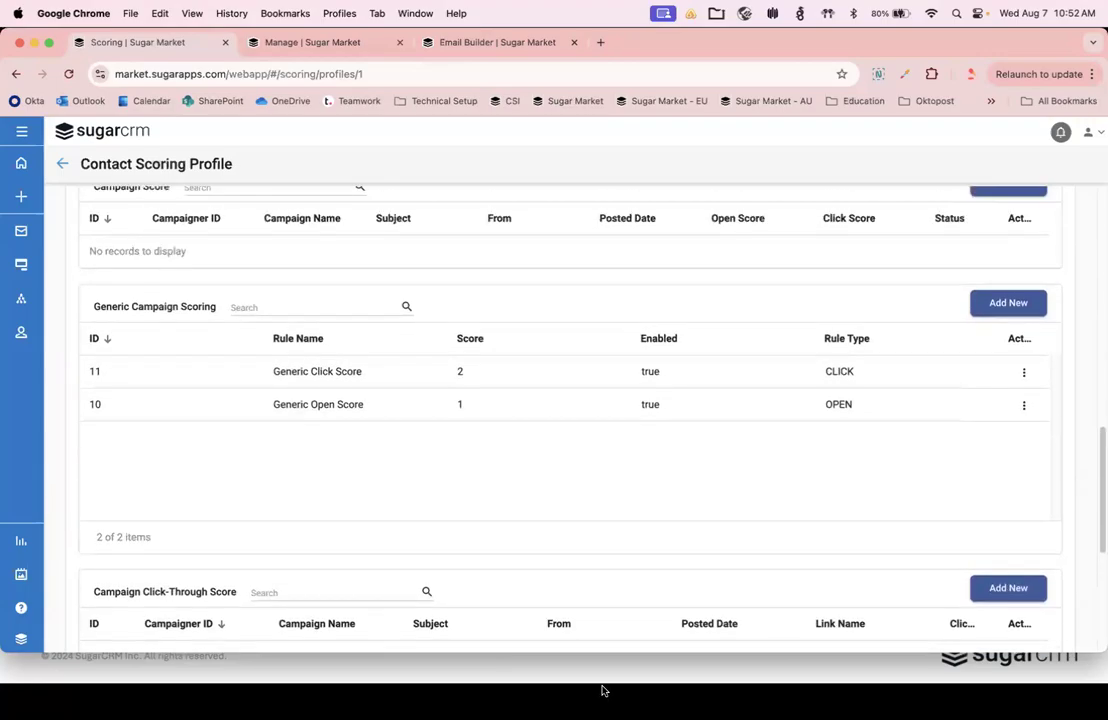
pyautogui.hotkey('ctrl', 'Up')
pyautogui.click(312, 420)
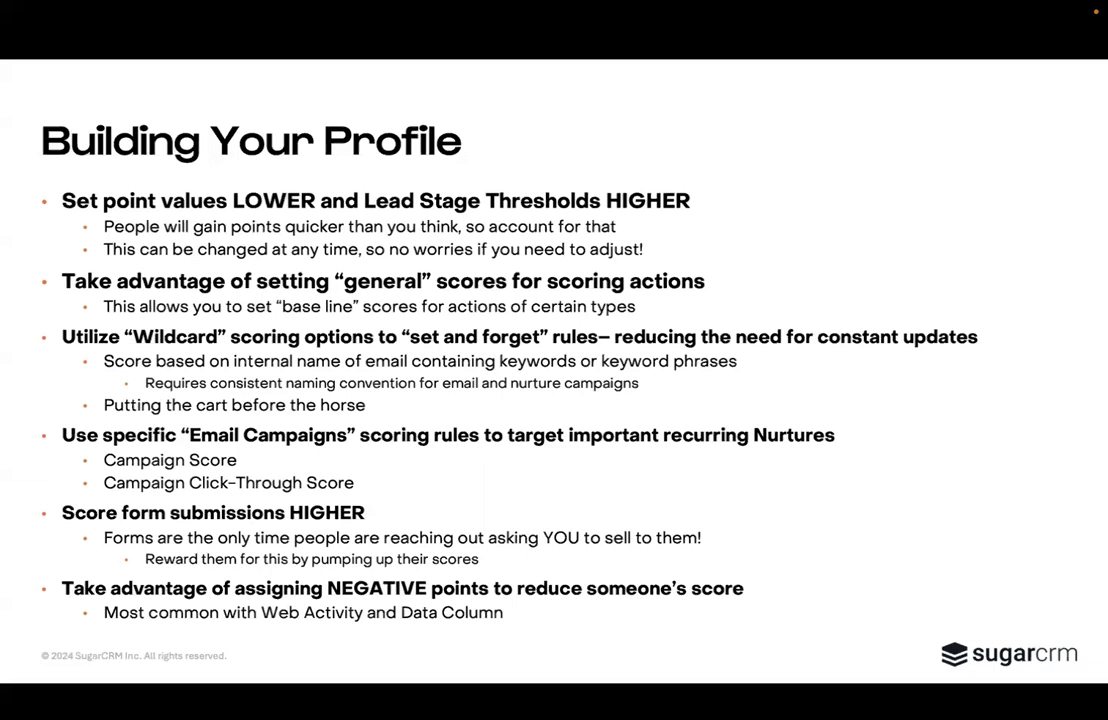
pyautogui.hotkey('ctrl', 'Up')
pyautogui.click(379, 572)
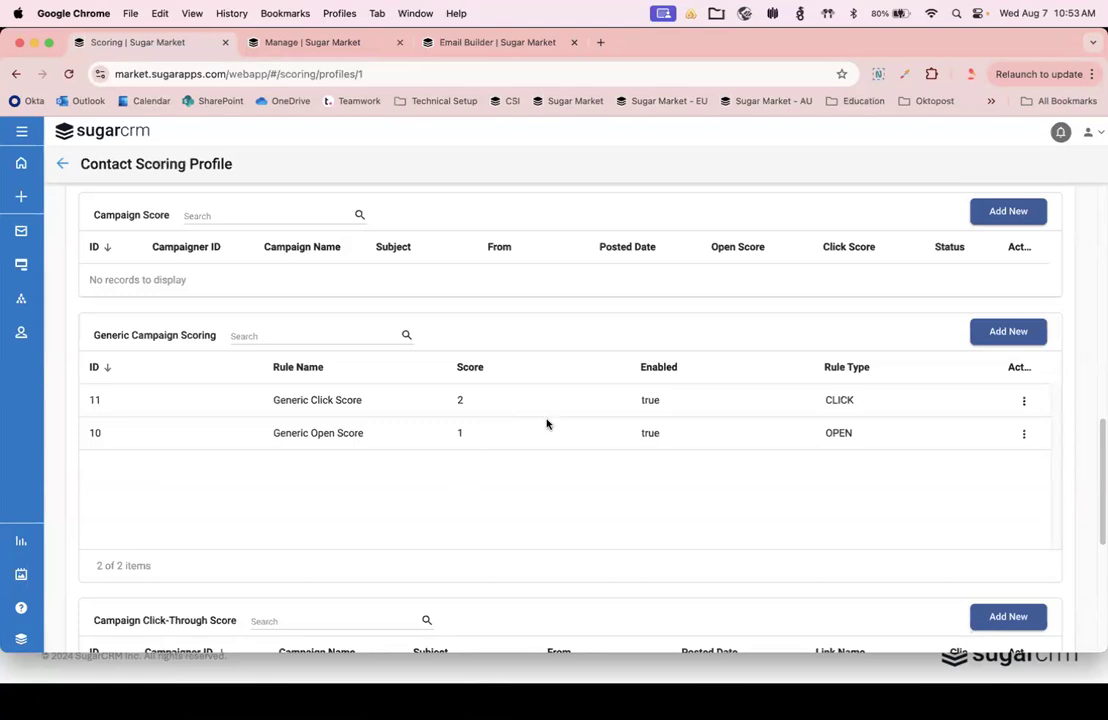
# Step: Start a new campaign score for campaign 216, SA Webinar: Lead Scoring Best Practices - Resources Drip - SugarU
pyautogui.scroll(1, 510, 440)
pyautogui.click(1008, 230)
pyautogui.click(504, 295)
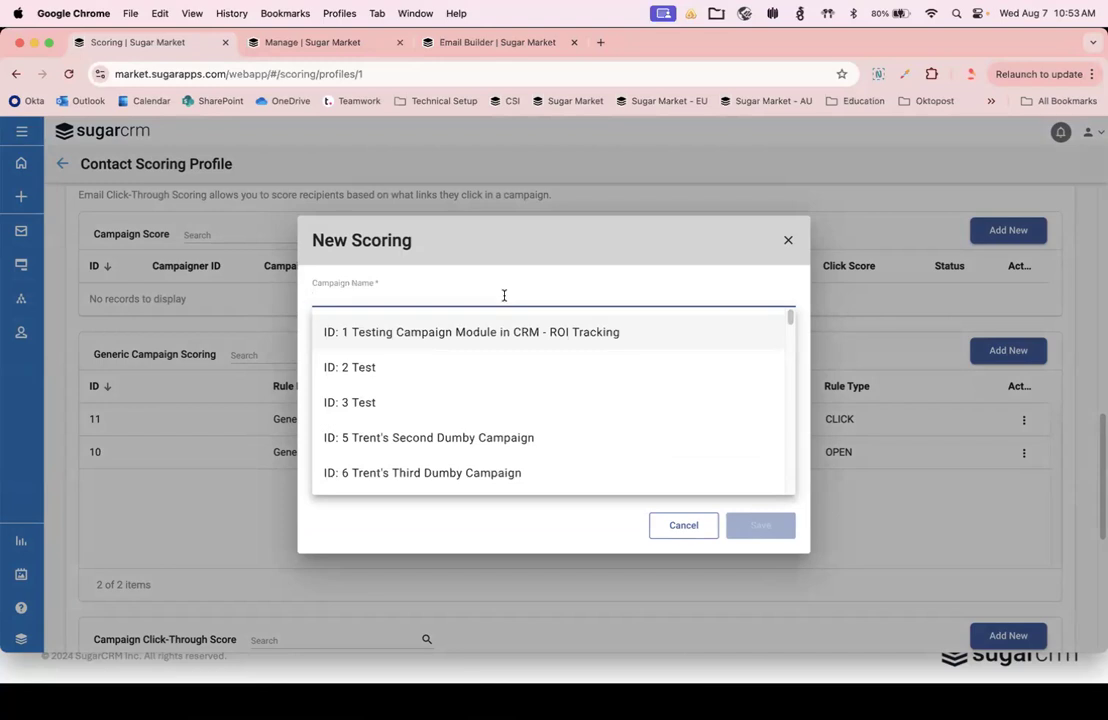
pyautogui.write('Resou')
pyautogui.scroll(-3, 715, 379)
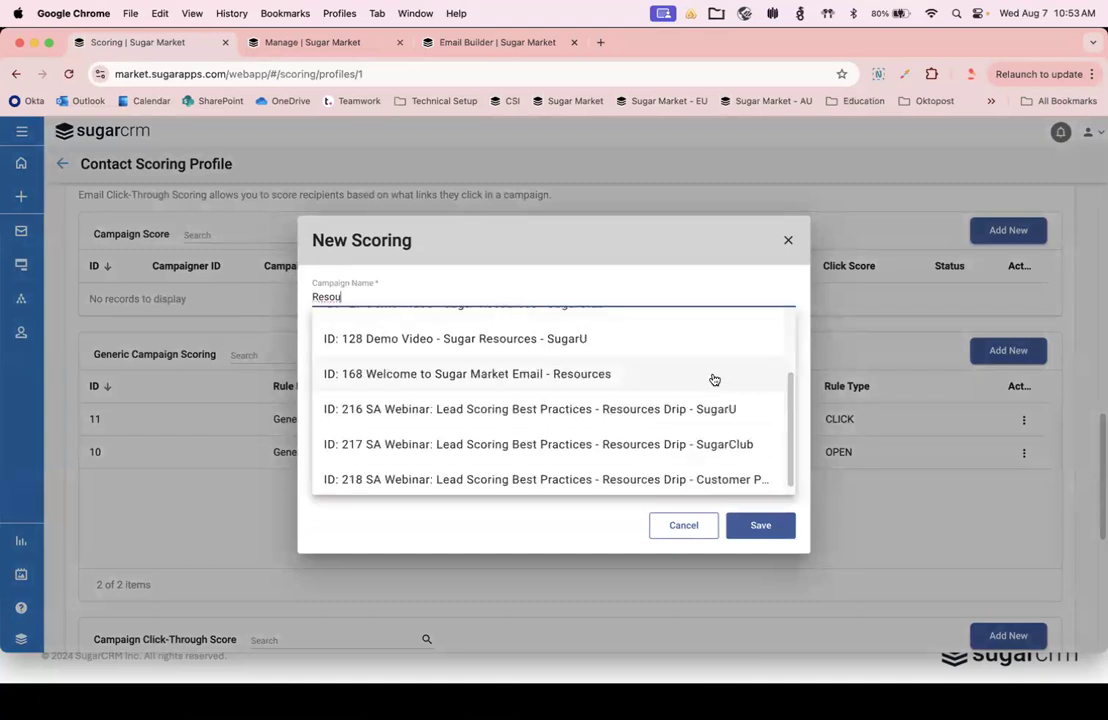
pyautogui.click(582, 399)
# Step: Set the SugarU campaign's open score to 1 and click score to 2, and save the active rule
pyautogui.click(410, 354)
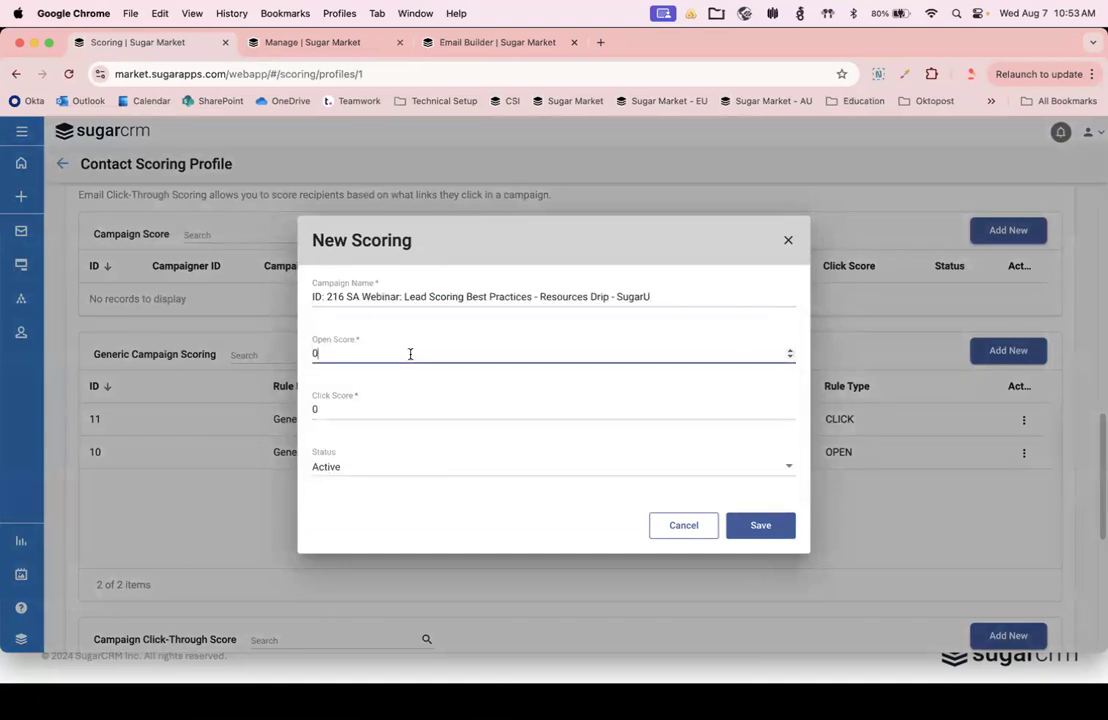
pyautogui.write('1')
pyautogui.click(397, 407)
pyautogui.write('2')
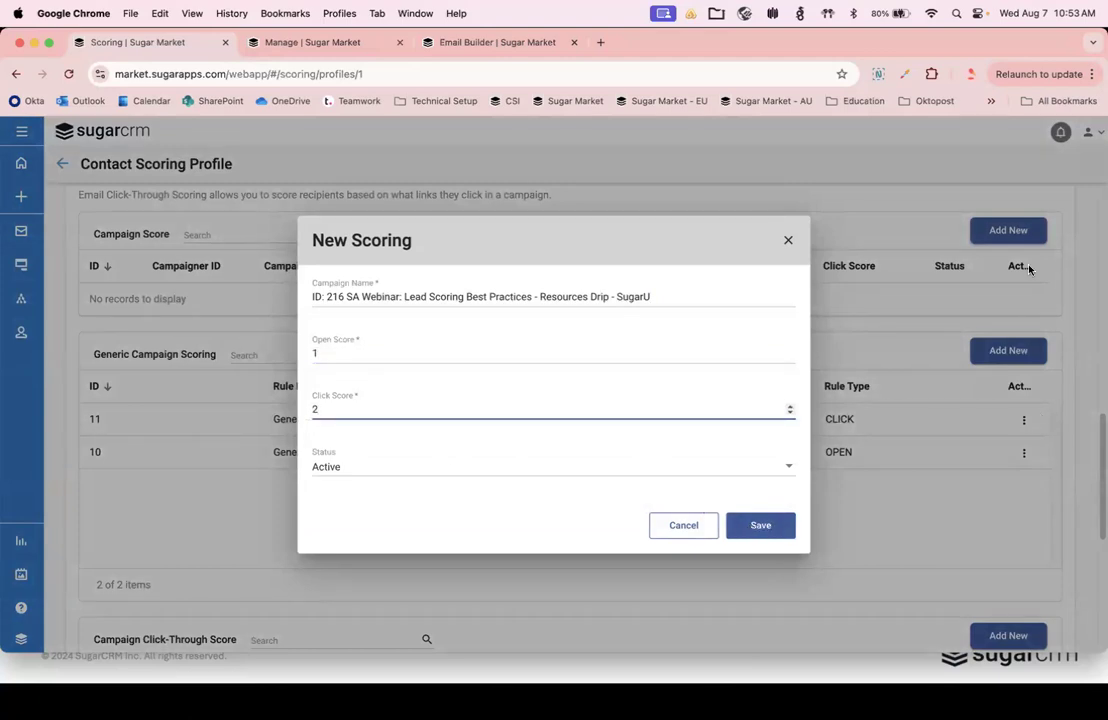
pyautogui.click(772, 526)
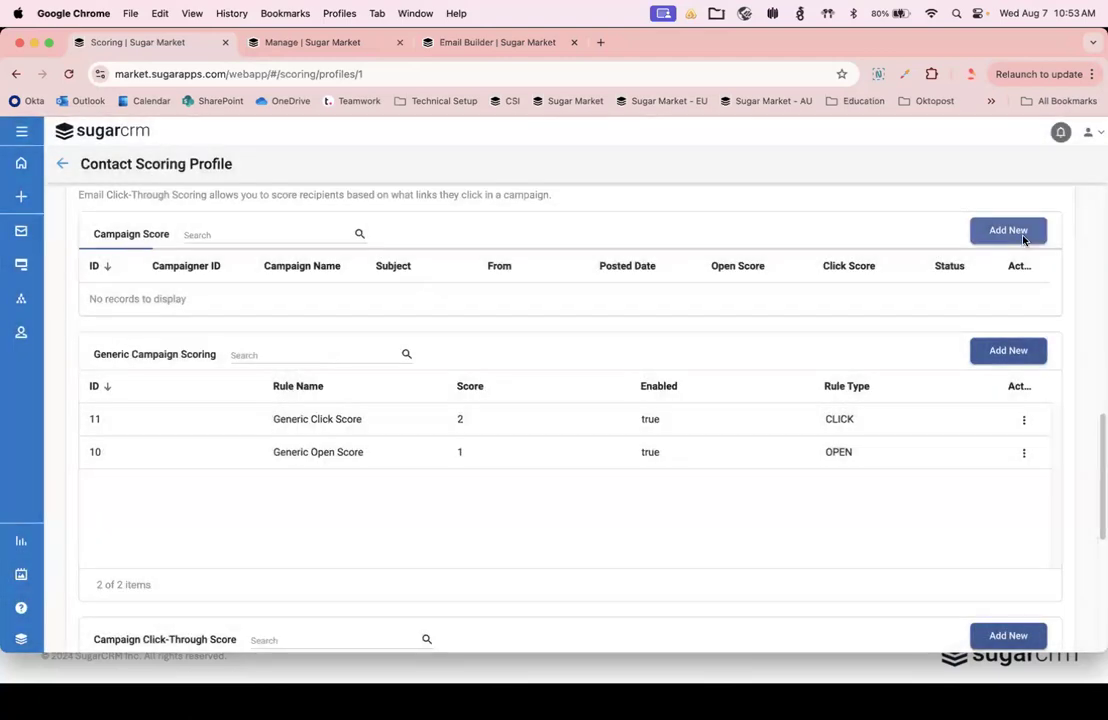
# Step: Start another campaign score for campaign 217, SA Webinar: Lead Scoring Best Practices - Resources Drip - SugarClub
pyautogui.click(459, 297)
pyautogui.click(480, 274)
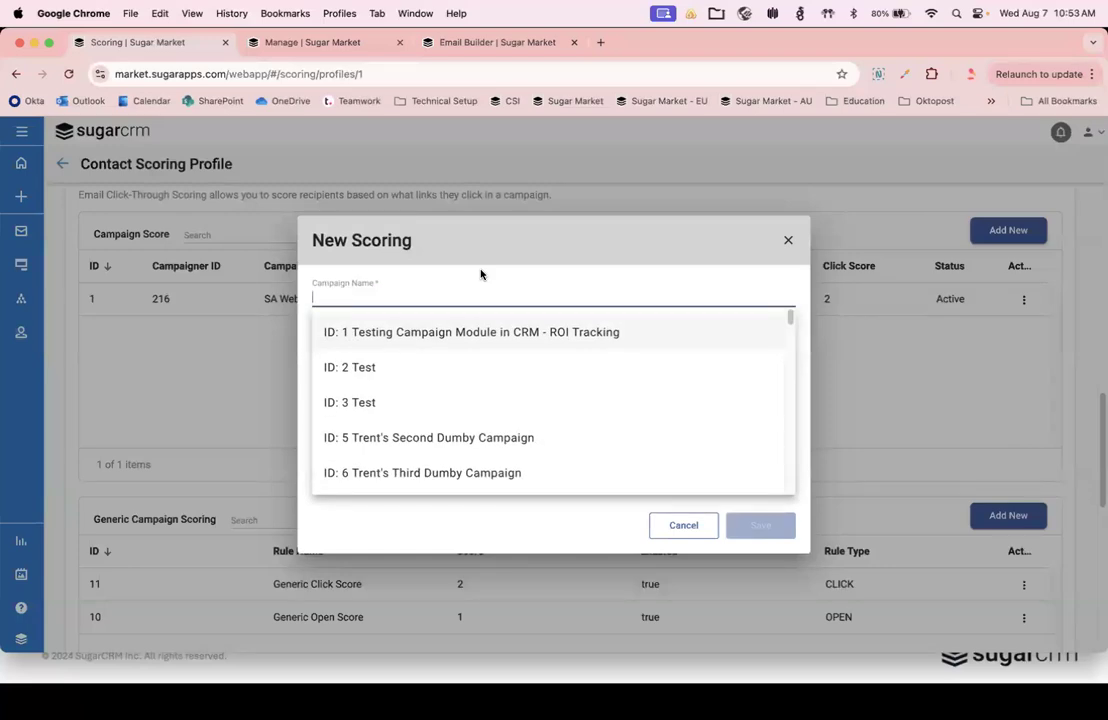
pyautogui.write('SA W')
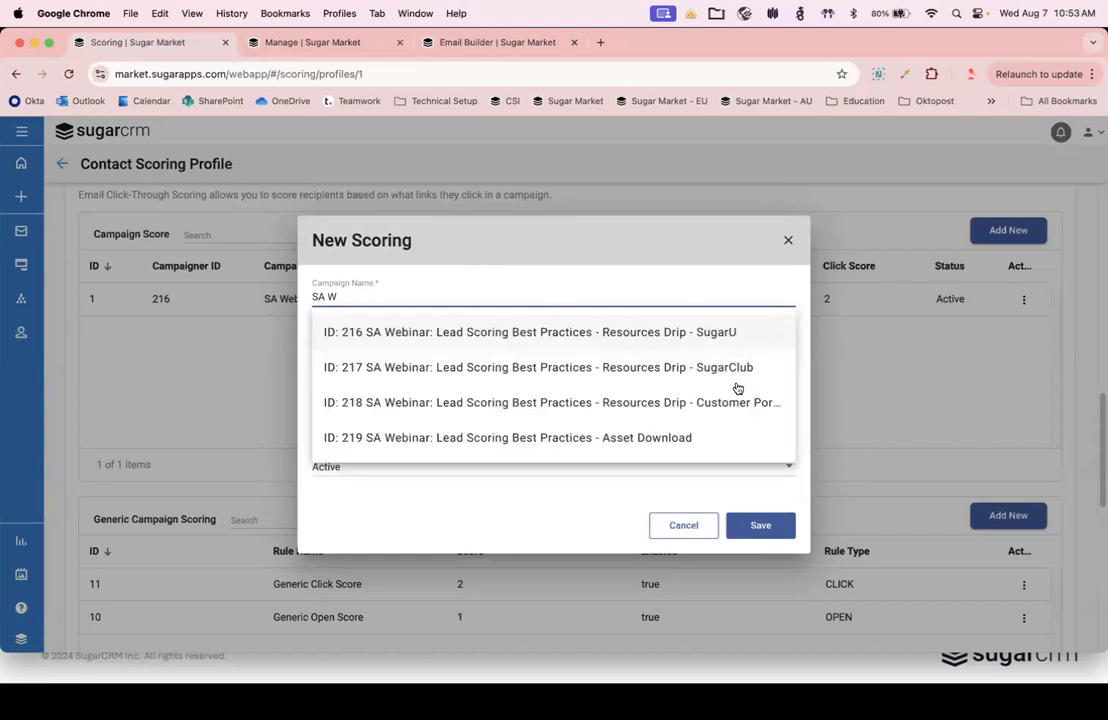
pyautogui.click(364, 356)
# Step: Set the SugarClub campaign's open score to 1 and click score to 2, and save the active rule
pyautogui.click(364, 354)
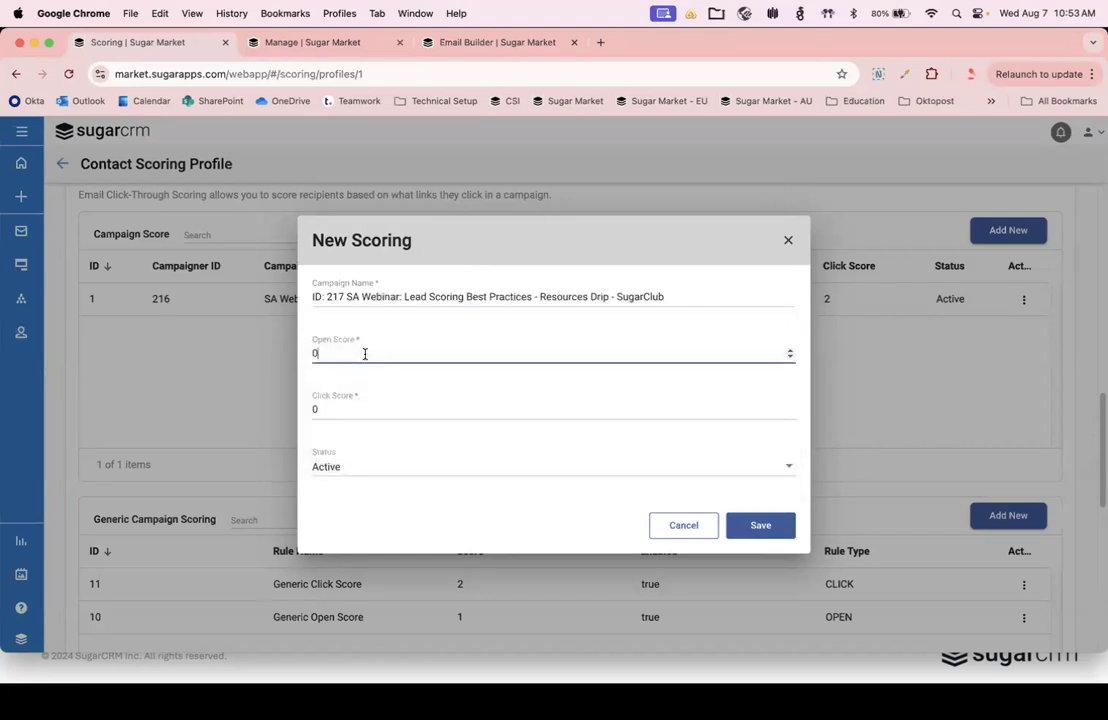
pyautogui.press('BackSpace')
pyautogui.write('1')
pyautogui.click(371, 407)
pyautogui.press('BackSpace')
pyautogui.write('2')
pyautogui.click(762, 526)
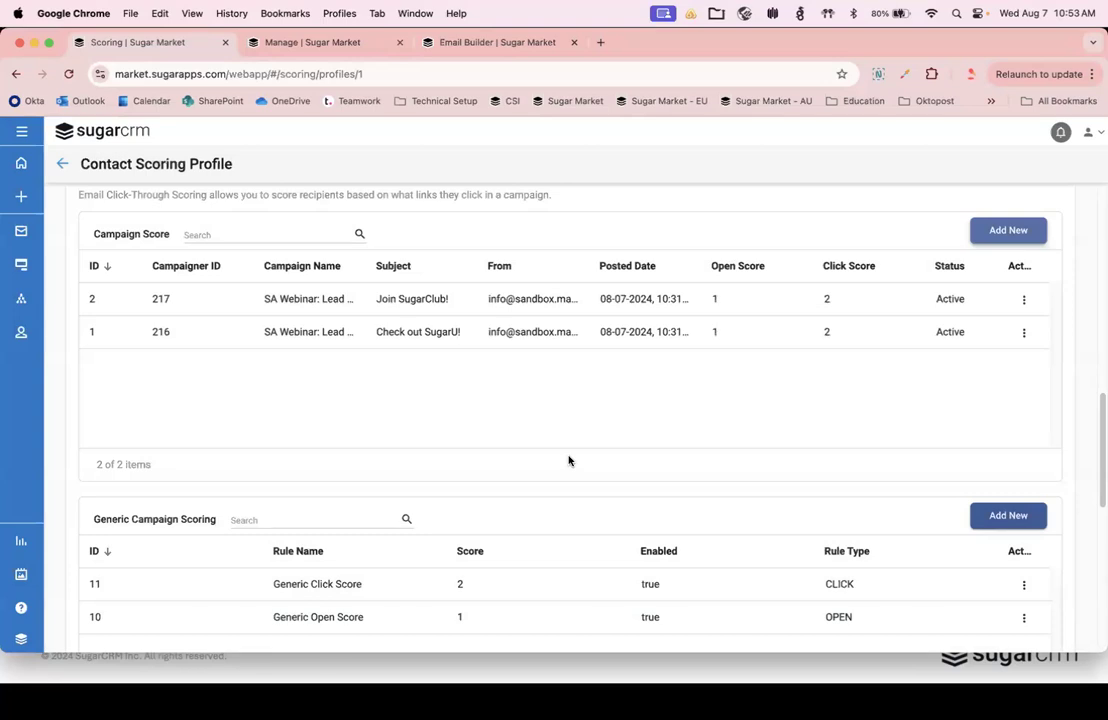
# Step: Examine the Campaign Click-Through Score section, and bring up the SA Webinar asset download email in the Email Builder
pyautogui.scroll(-10, 569, 461)
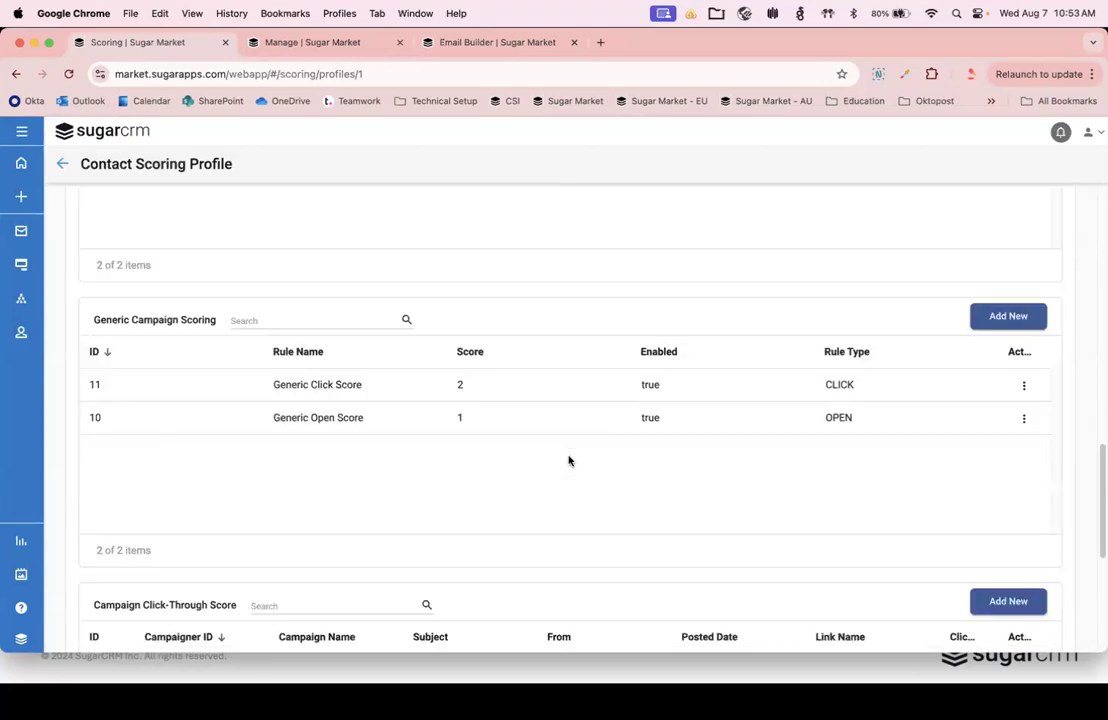
pyautogui.scroll(-1, 569, 461)
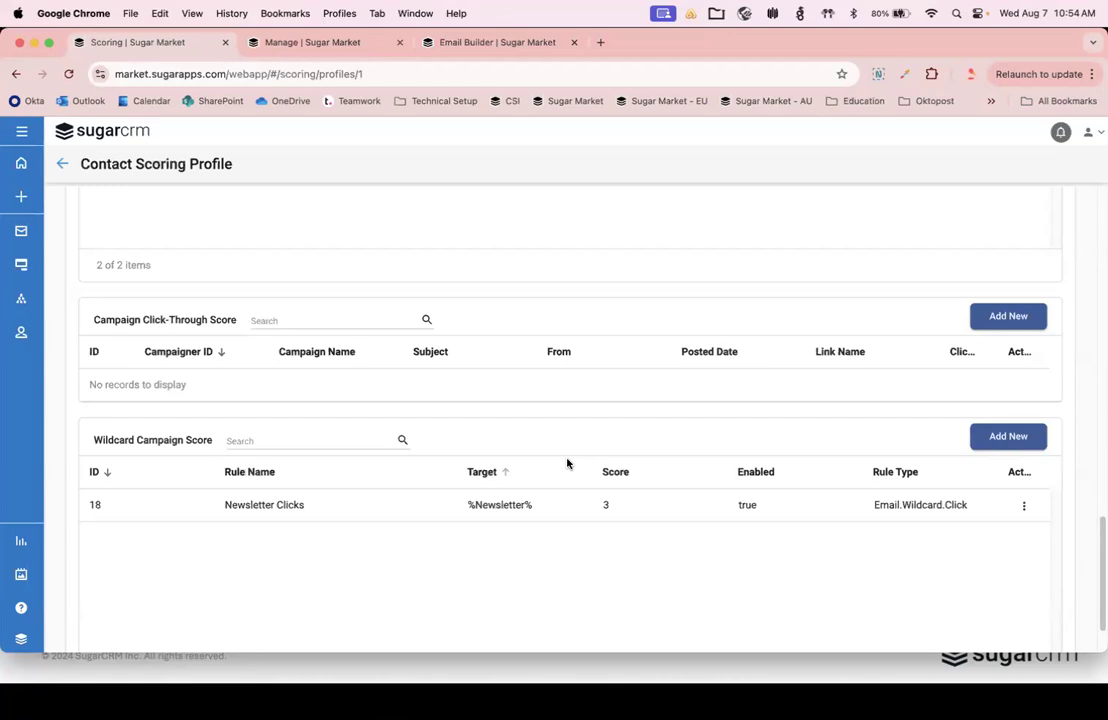
pyautogui.click(490, 44)
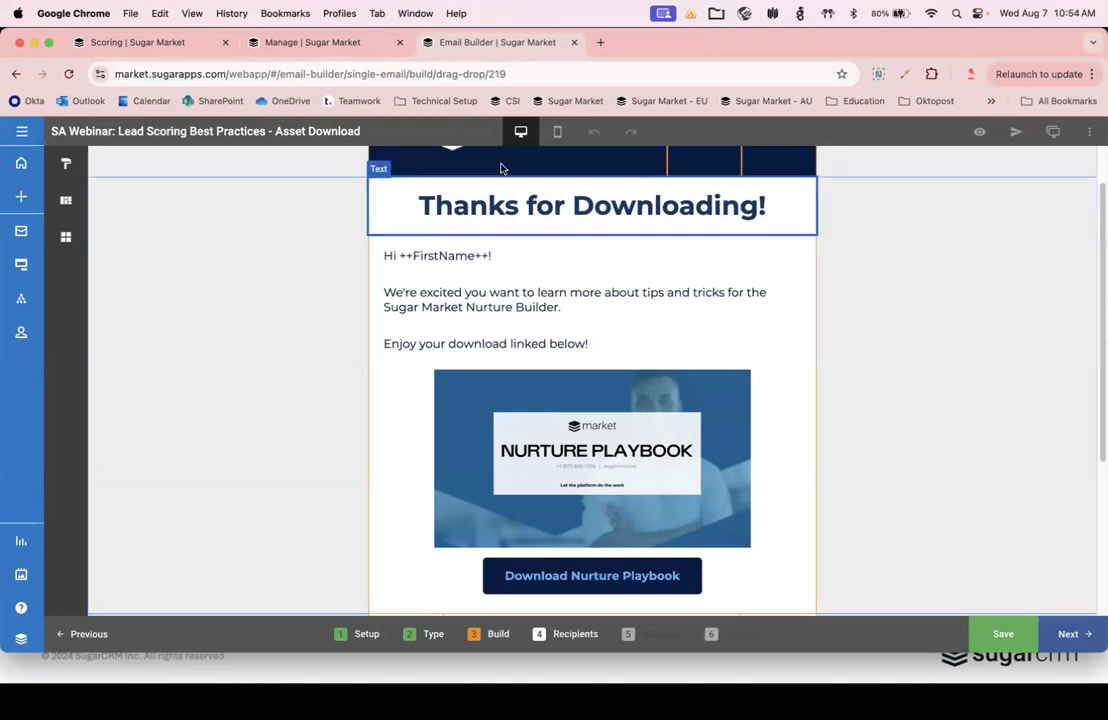
# Step: Close the Manage page and start a campaign click-through score for campaign 219, SA Webinar: Lead Scoring Best Practices - Asset Download
pyautogui.click(290, 43)
pyautogui.click(398, 42)
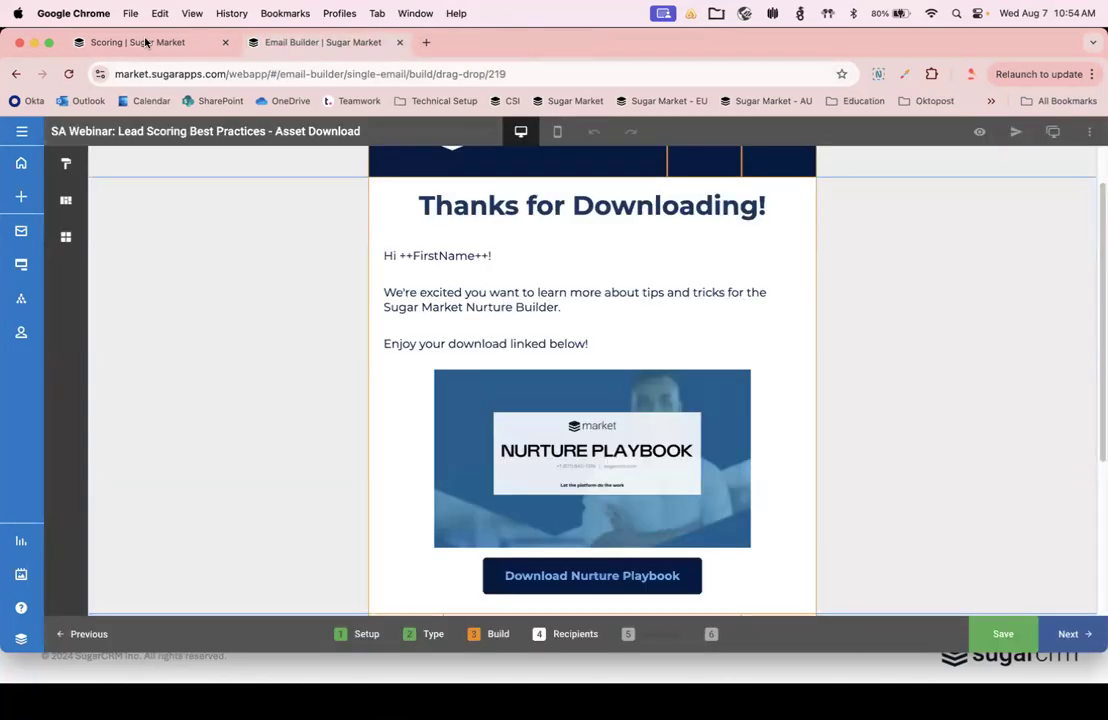
pyautogui.click(140, 42)
pyautogui.scroll(-2, 525, 523)
pyautogui.scroll(2, 532, 312)
pyautogui.click(982, 289)
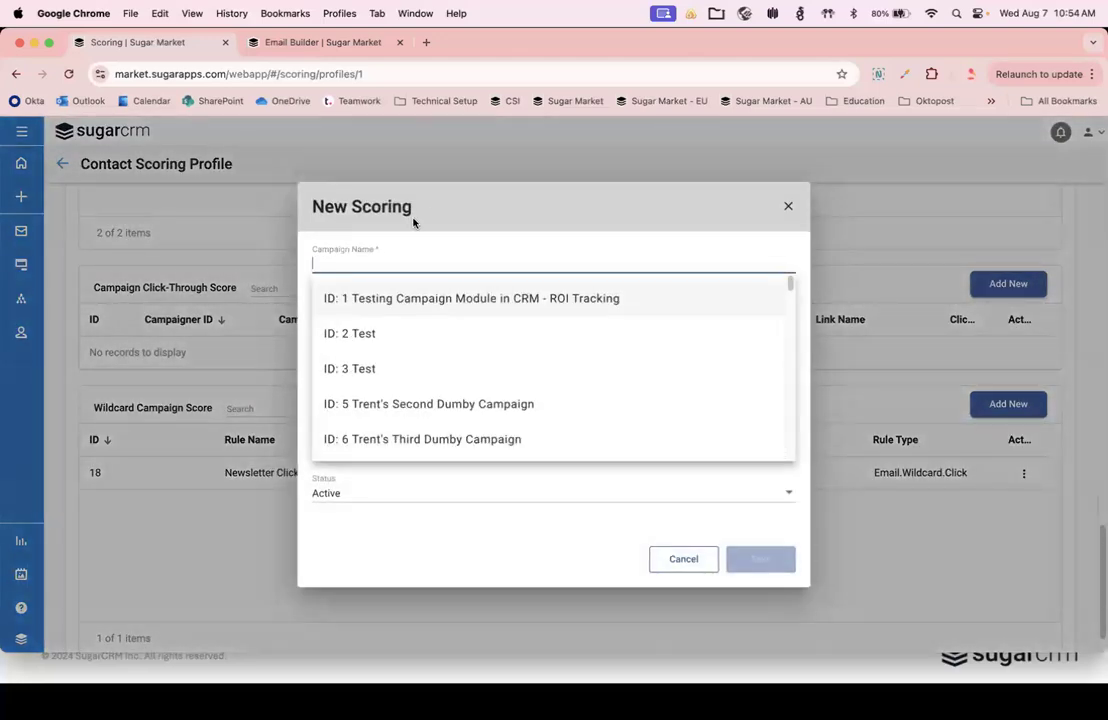
pyautogui.click(307, 42)
pyautogui.click(121, 40)
pyautogui.write('SA We')
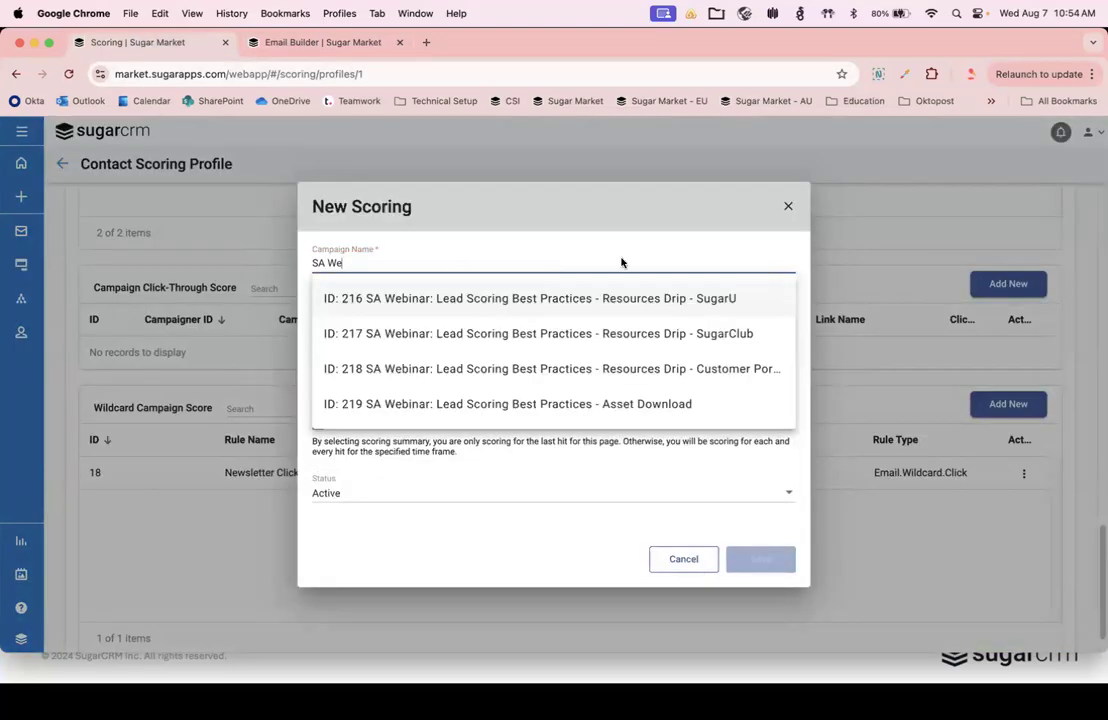
pyautogui.click(643, 401)
pyautogui.click(387, 322)
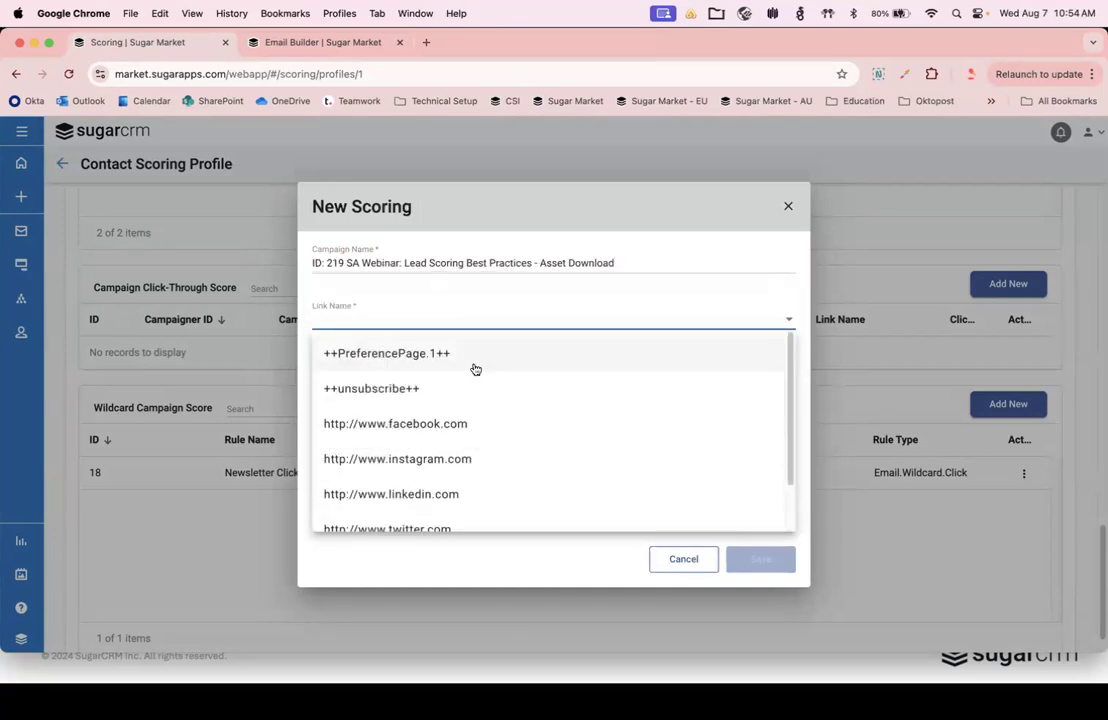
pyautogui.scroll(-3, 561, 428)
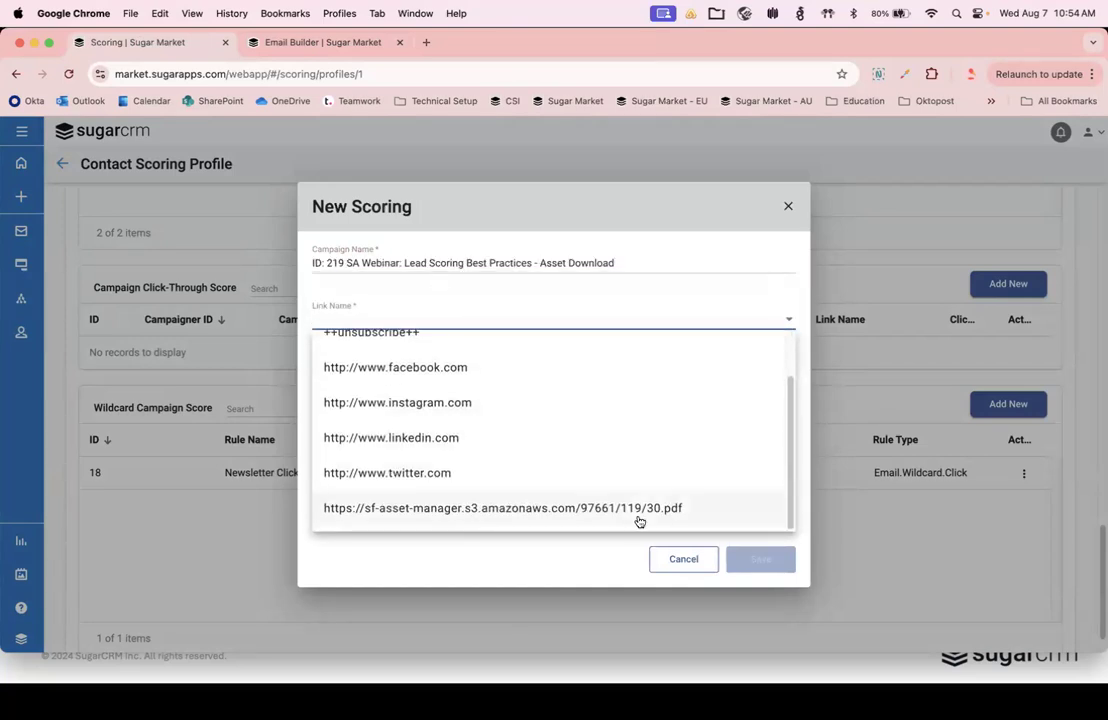
pyautogui.click(539, 510)
pyautogui.click(343, 378)
pyautogui.press('BackSpace')
pyautogui.write('10')
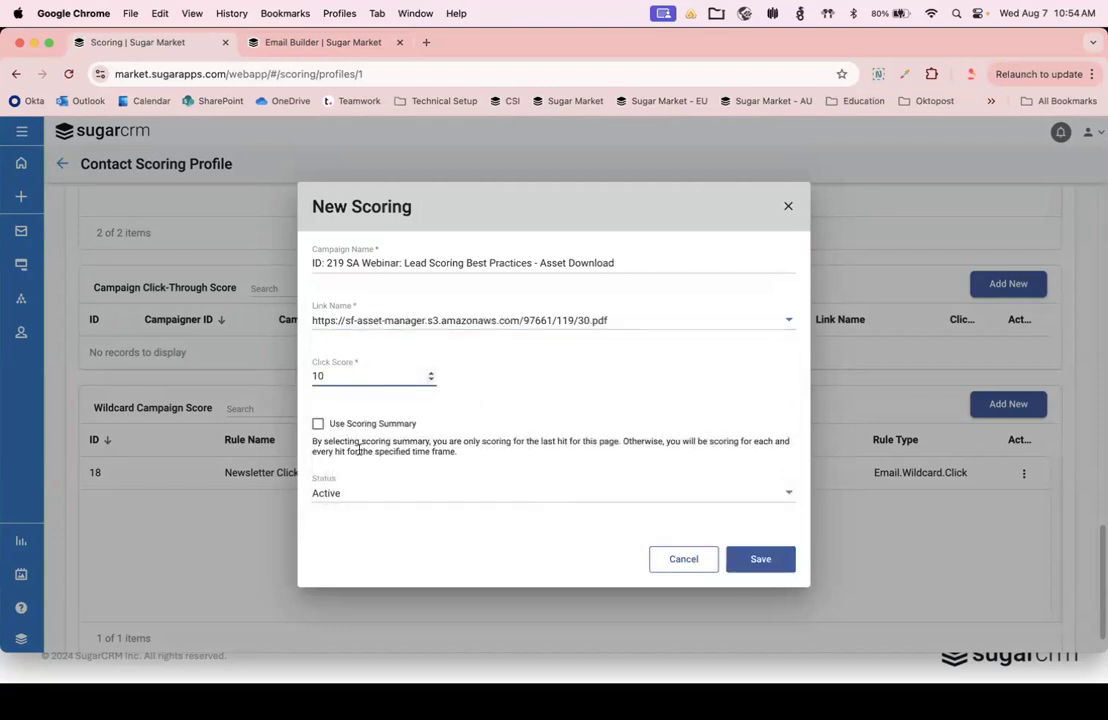
pyautogui.click(771, 568)
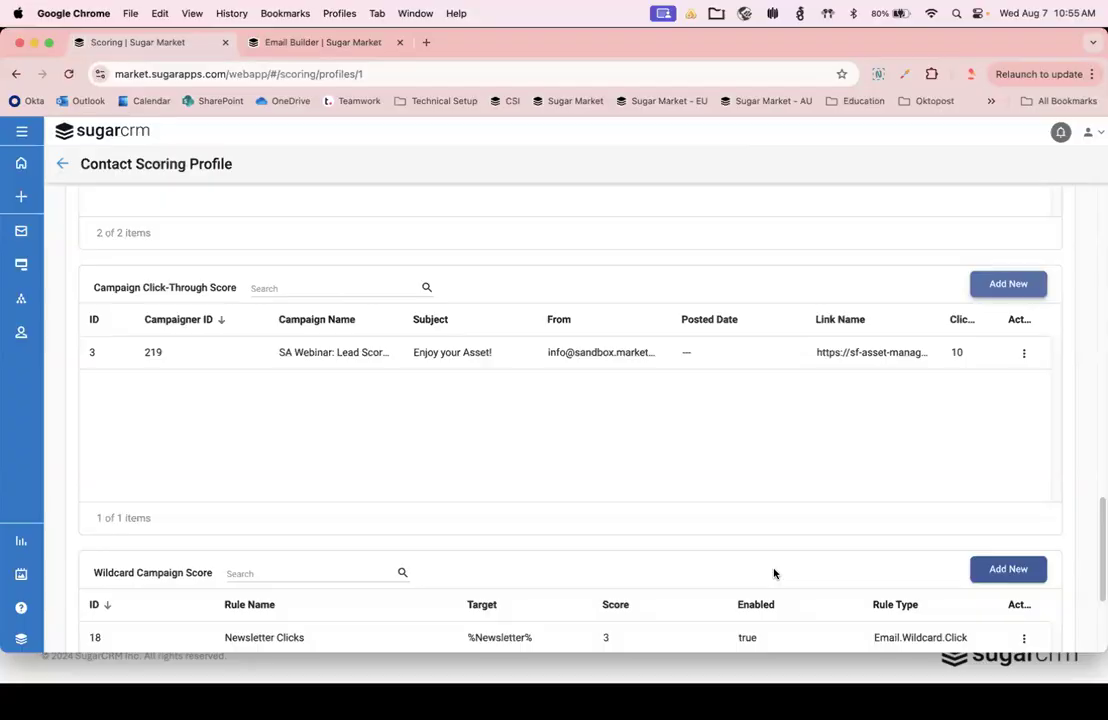
pyautogui.hotkey('ctrl', 'Up')
pyautogui.click(460, 430)
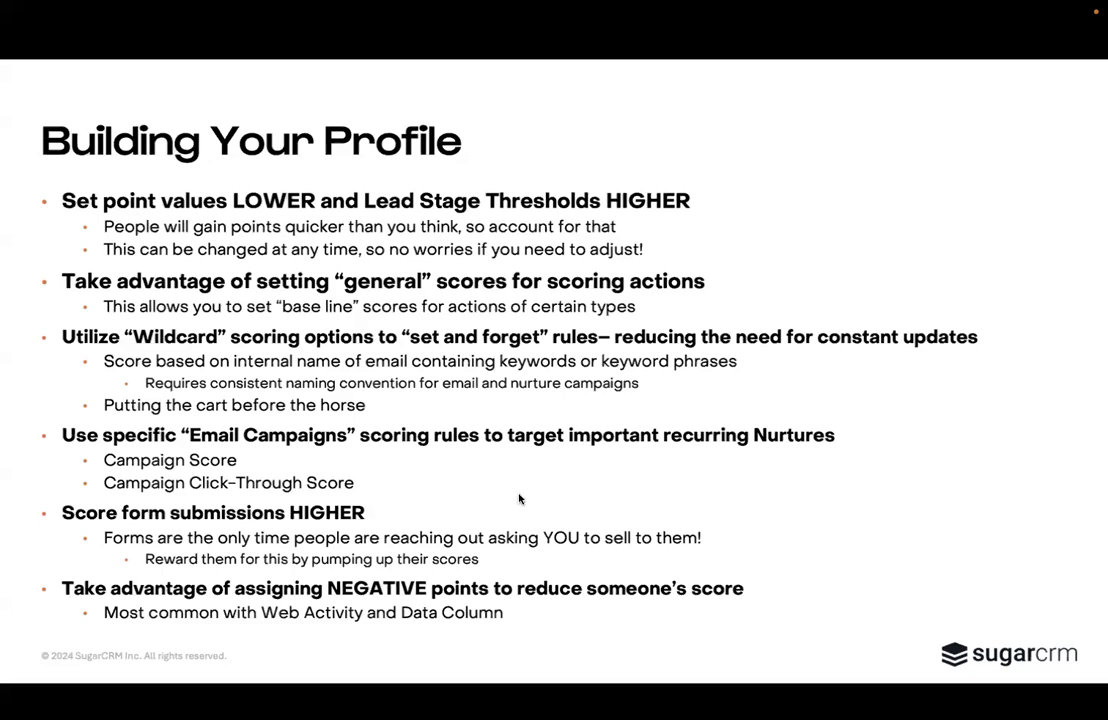
pyautogui.hotkey('ctrl', 'Up')
pyautogui.click(338, 601)
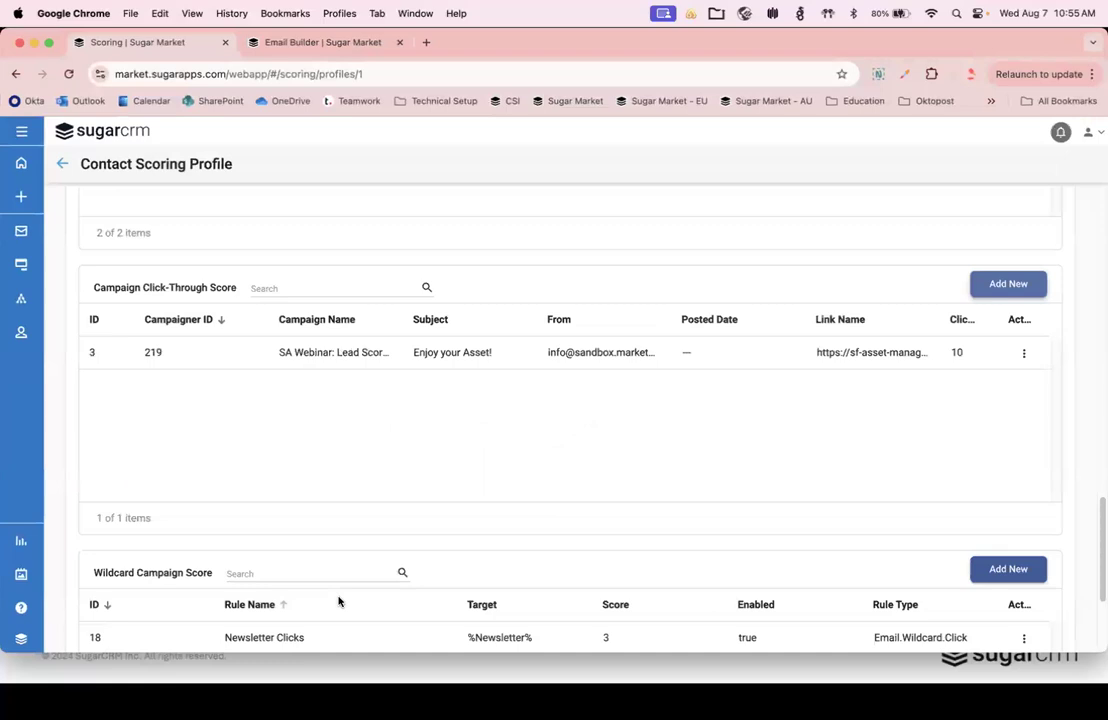
# Step: Start a new Data Column scoring rule on the Title column with the operator = and the value Student
pyautogui.scroll(15, 338, 601)
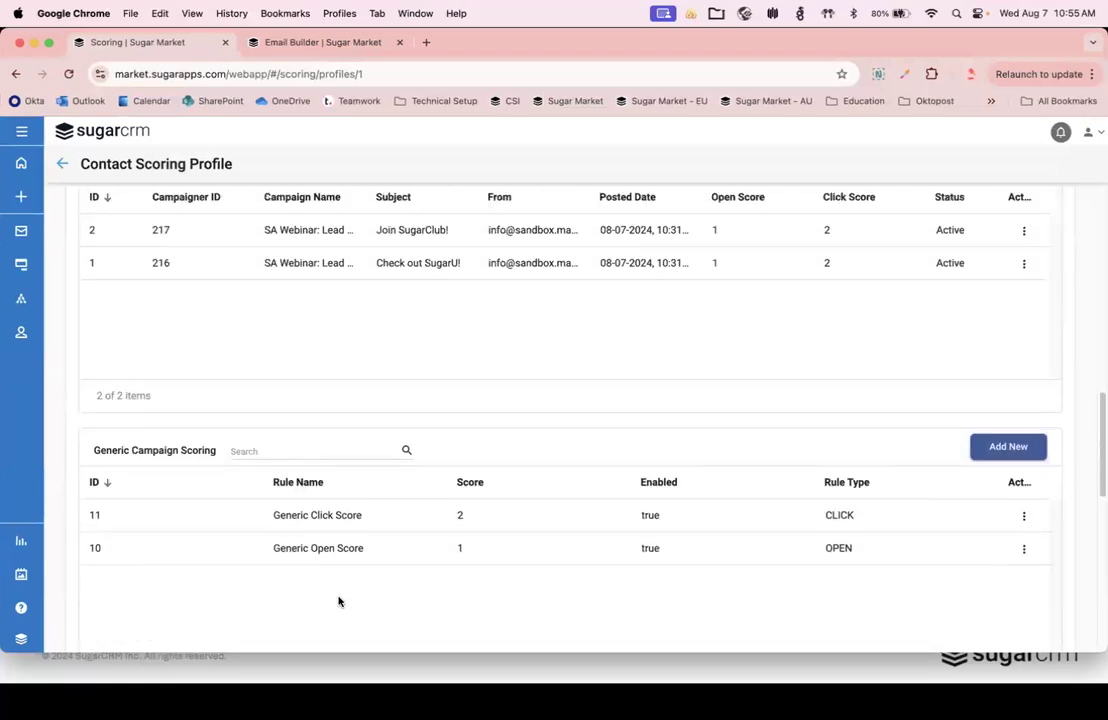
pyautogui.scroll(-3, 338, 601)
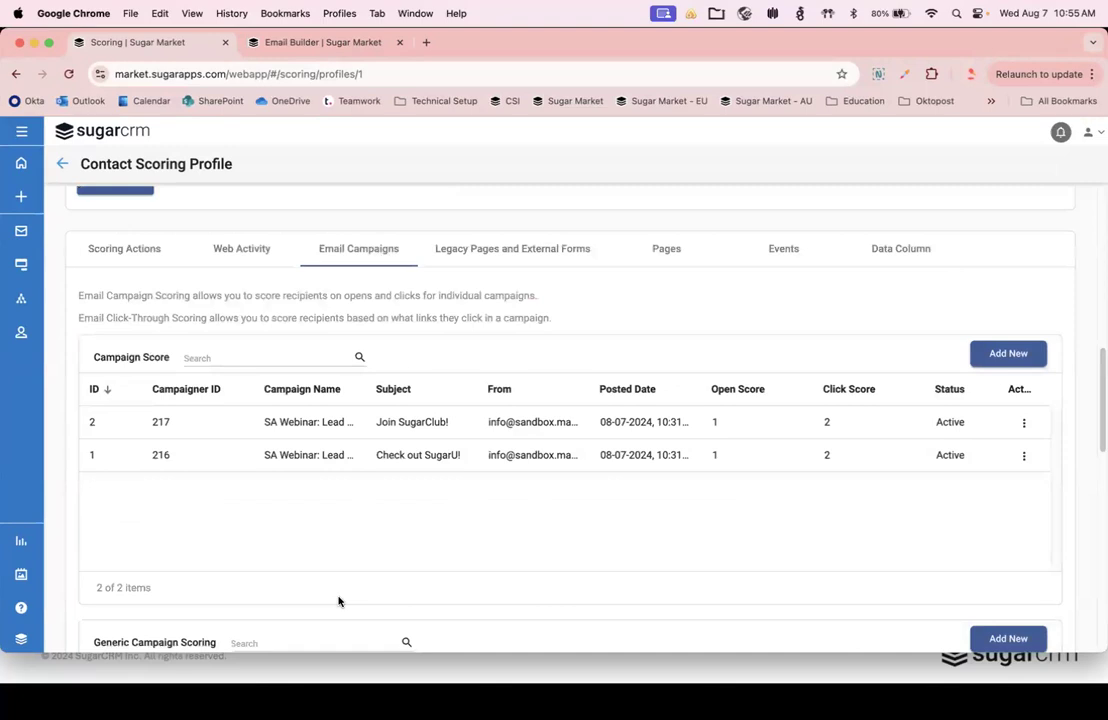
pyautogui.click(899, 252)
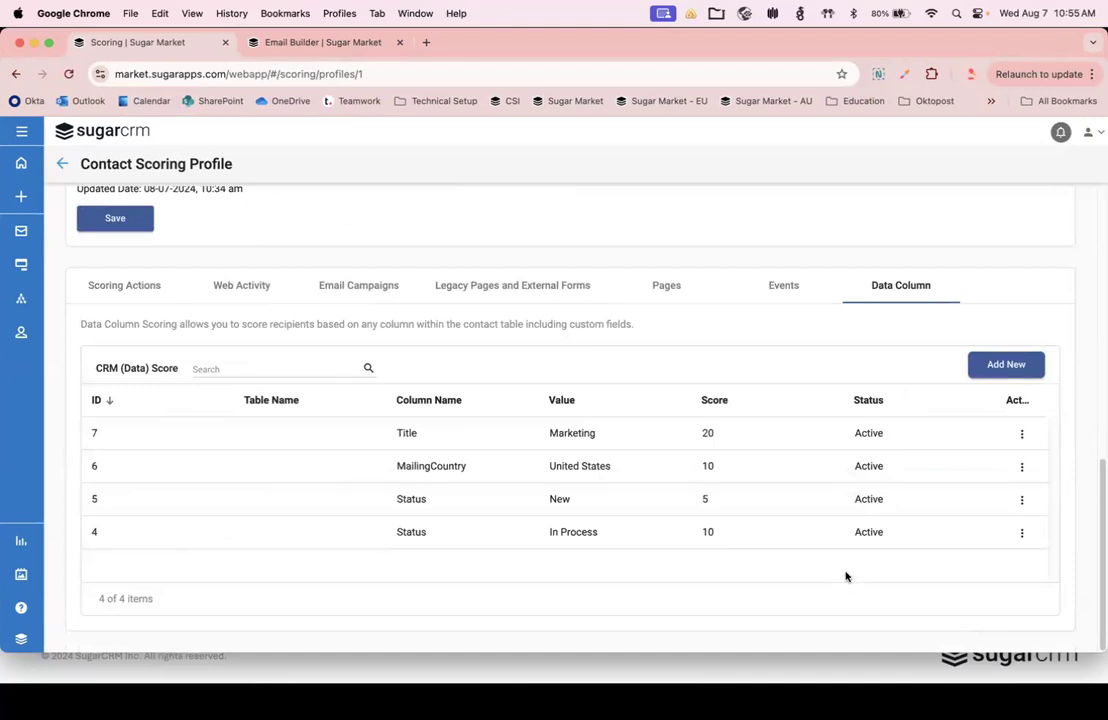
pyautogui.click(999, 366)
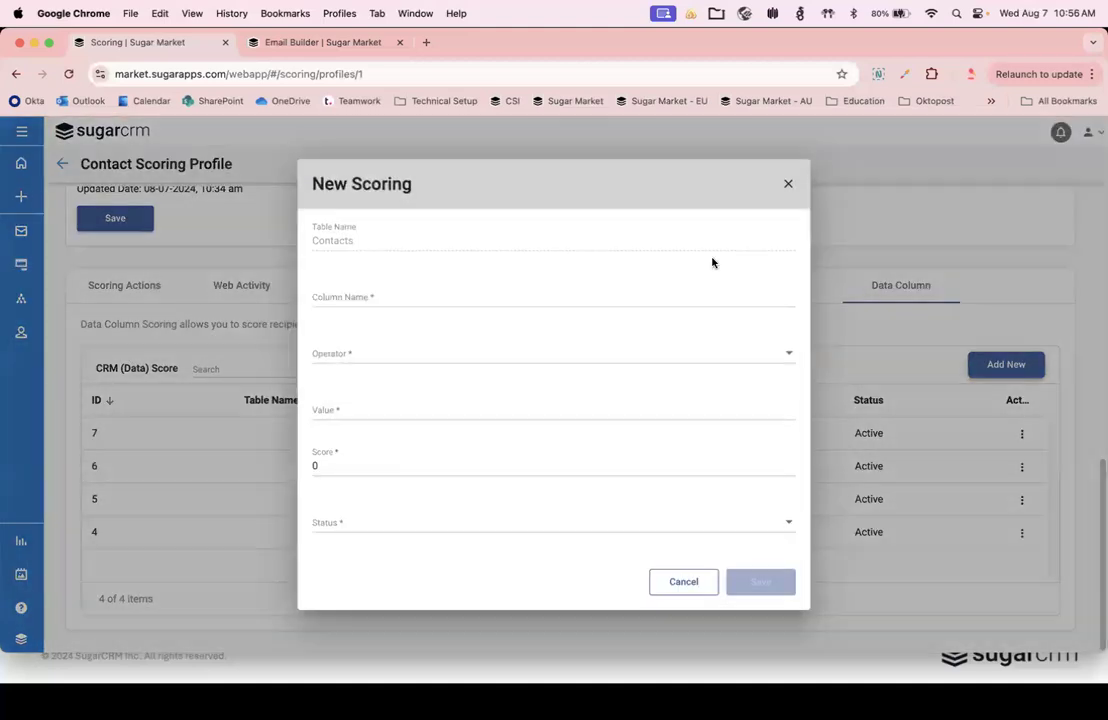
pyautogui.click(385, 293)
pyautogui.write('Title')
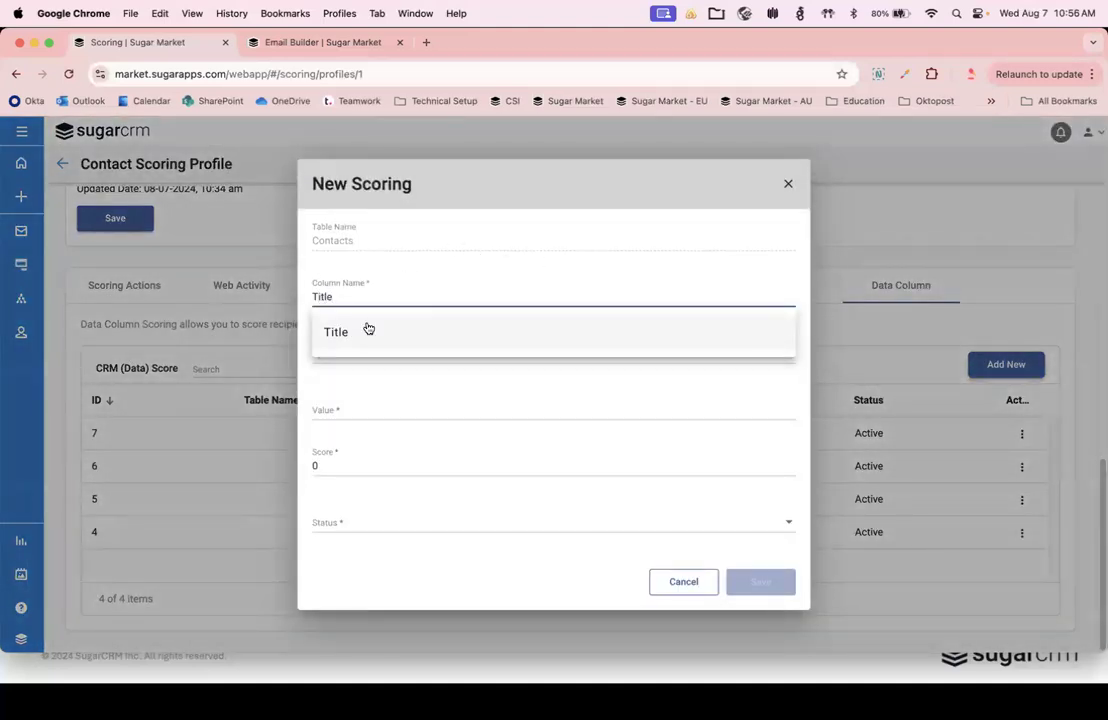
pyautogui.click(366, 329)
pyautogui.click(369, 363)
pyautogui.click(376, 383)
pyautogui.click(371, 404)
pyautogui.write('Stude')
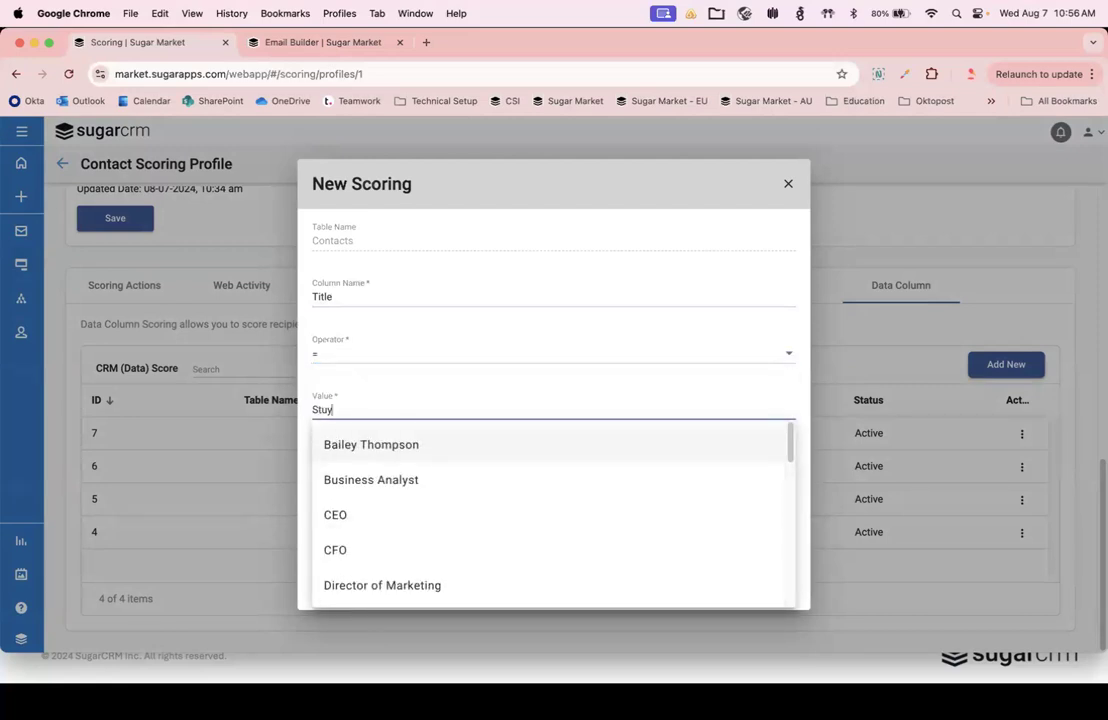
pyautogui.write('nt')
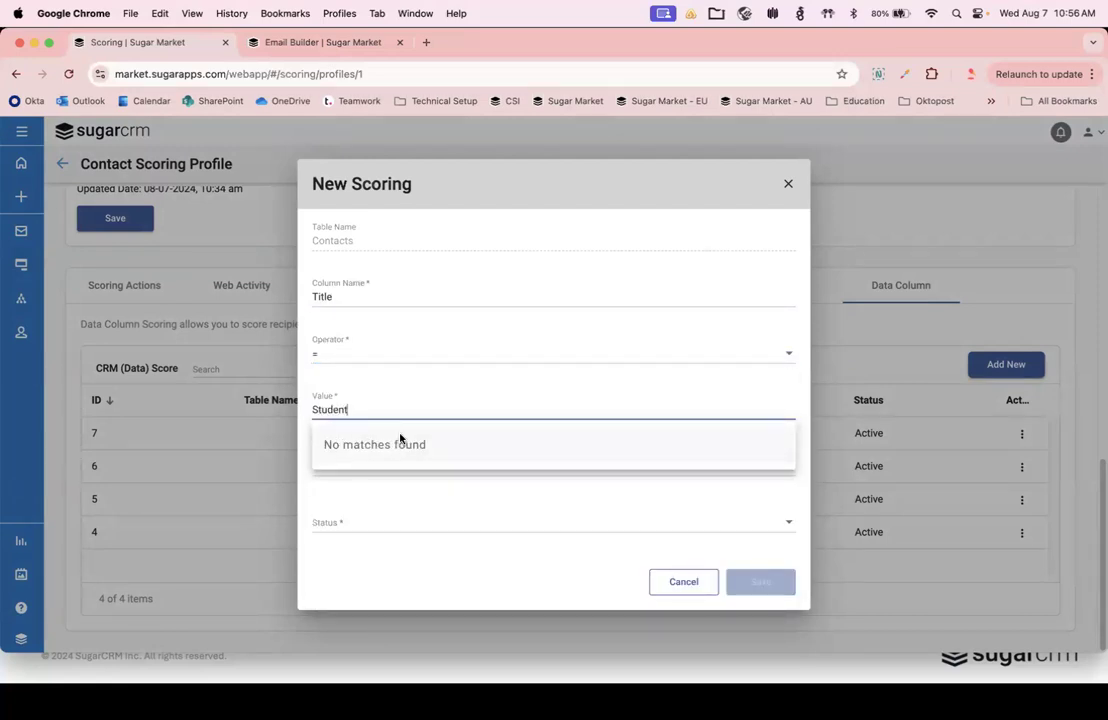
# Step: Set the Student title rule's score to -10 and its status to Active, and save the rule
pyautogui.click(470, 517)
pyautogui.click(373, 465)
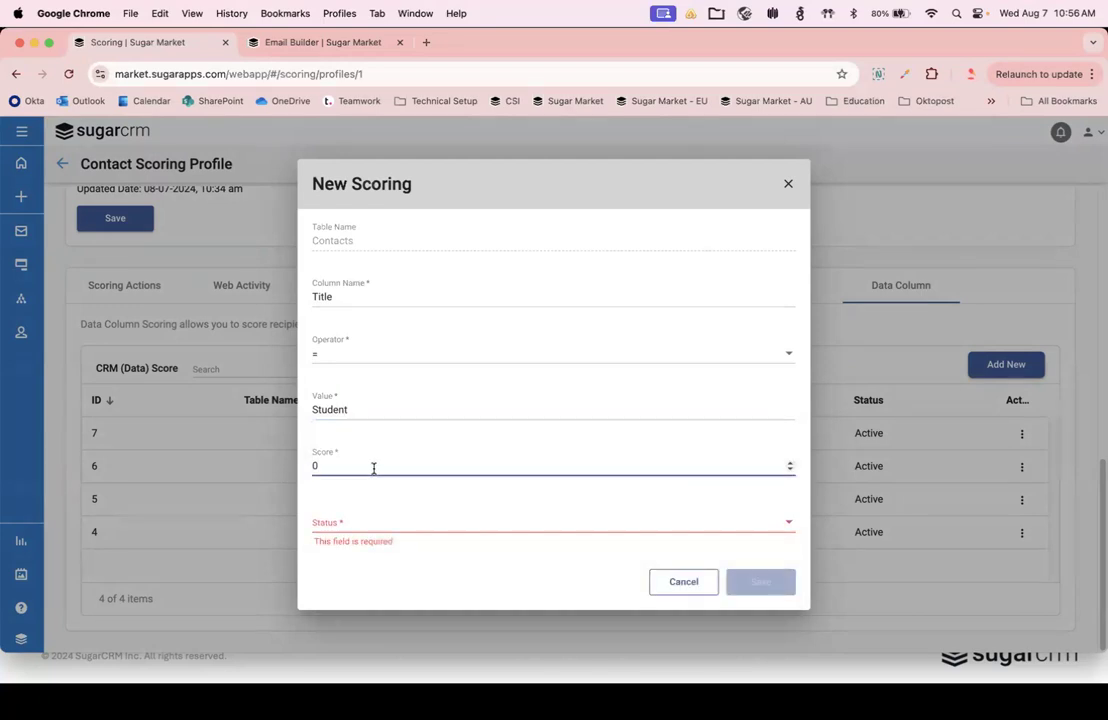
pyautogui.press('BackSpace')
pyautogui.write('-19')
pyautogui.press('BackSpace')
pyautogui.write('0')
pyautogui.click(470, 522)
pyautogui.click(655, 556)
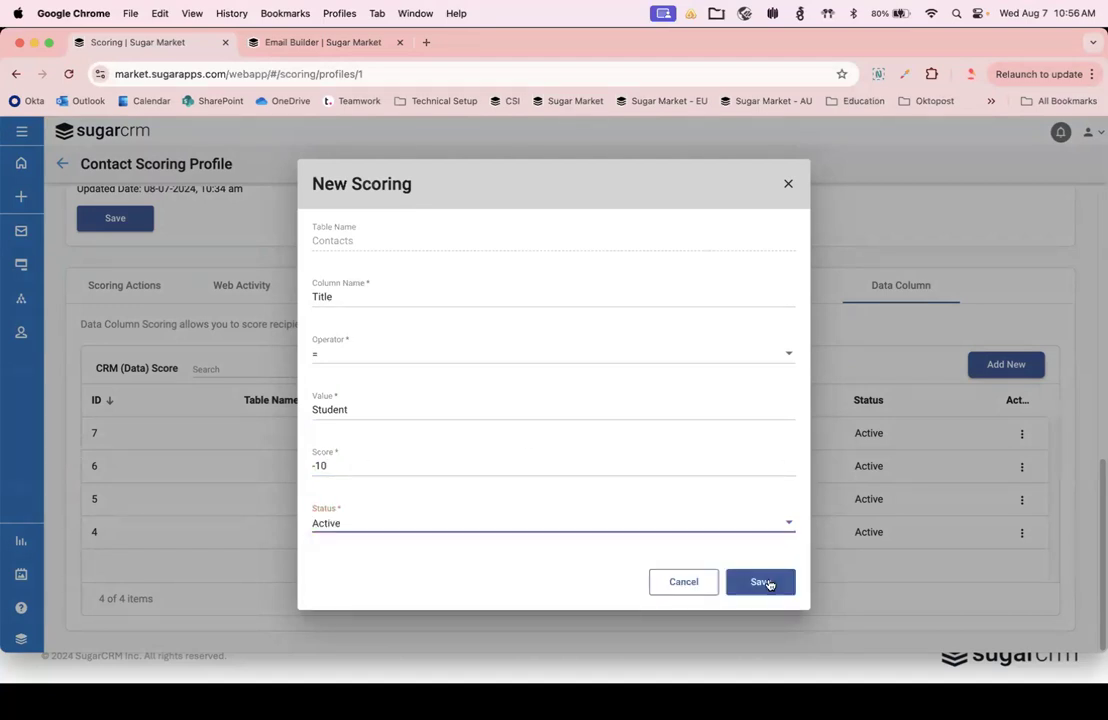
pyautogui.click(762, 582)
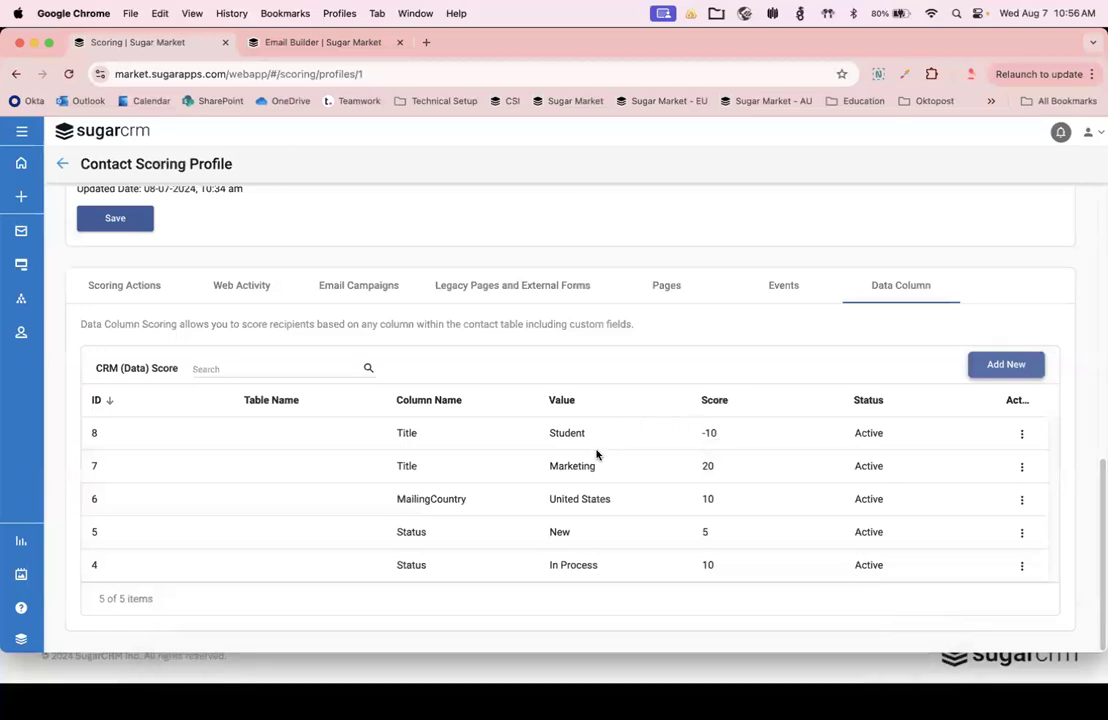
# Step: Start a new Web Activity scoring rule of type Target Page and name it Careers
pyautogui.click(237, 290)
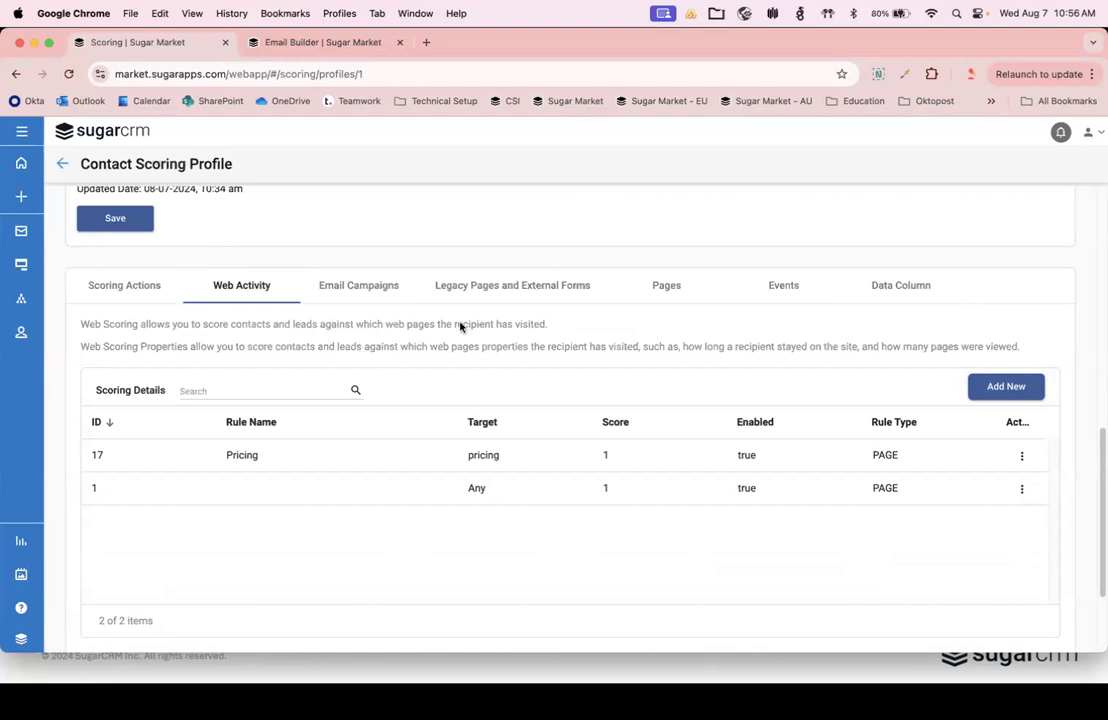
pyautogui.click(1006, 386)
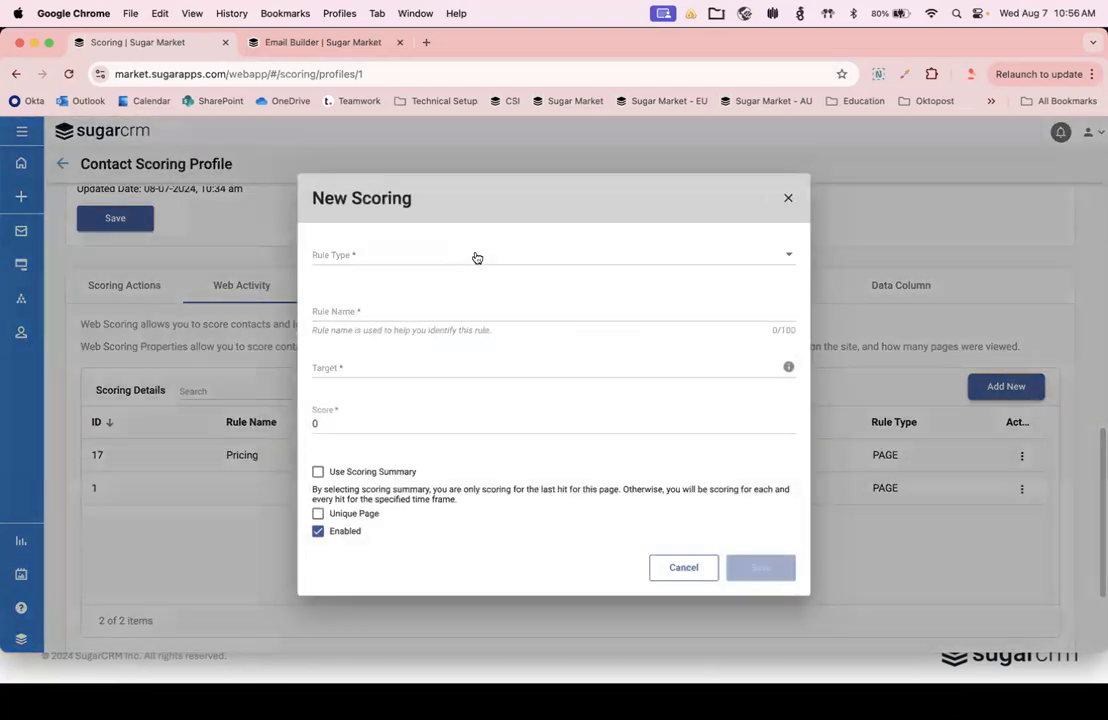
pyautogui.click(465, 255)
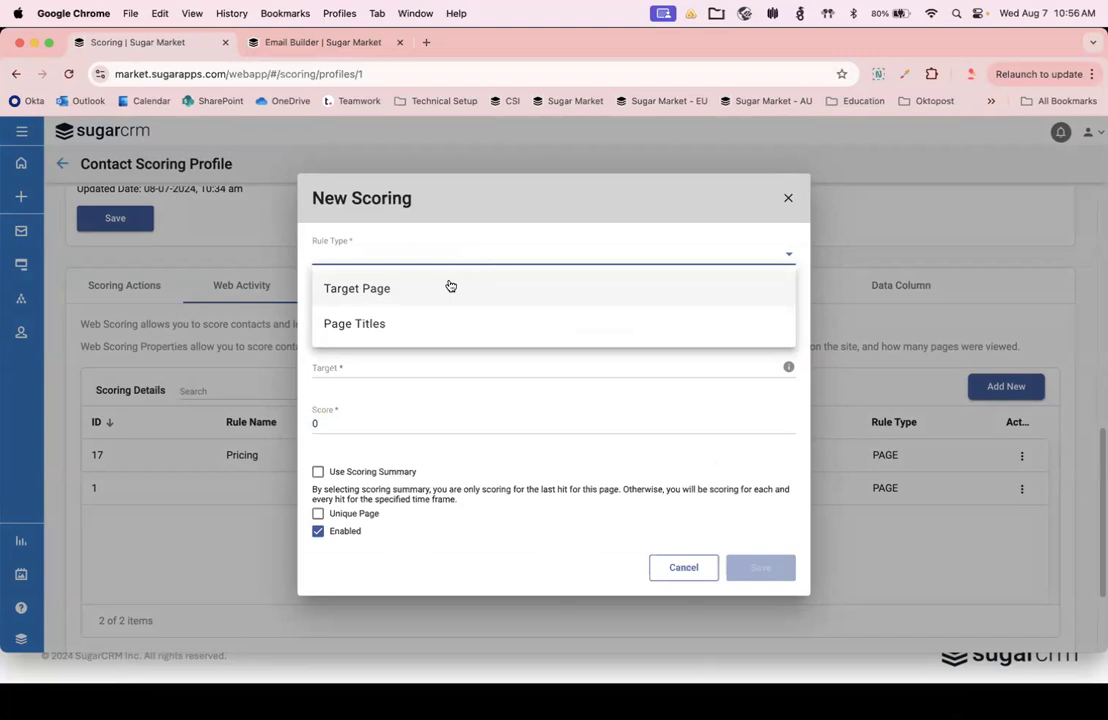
pyautogui.click(449, 286)
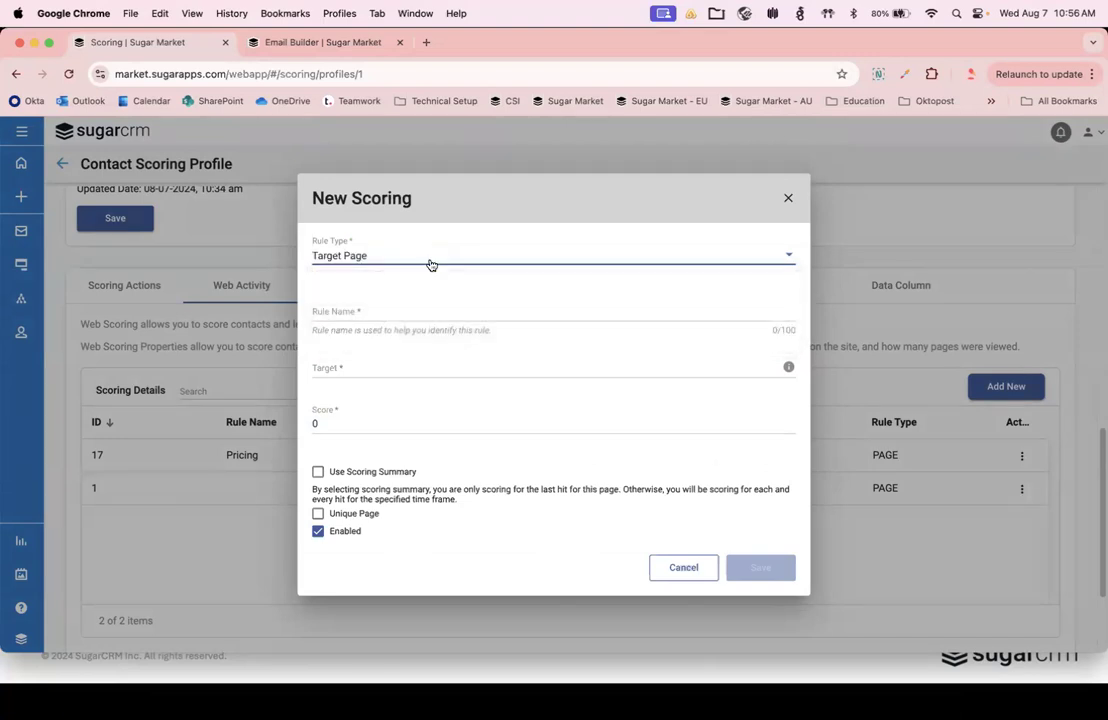
pyautogui.click(431, 262)
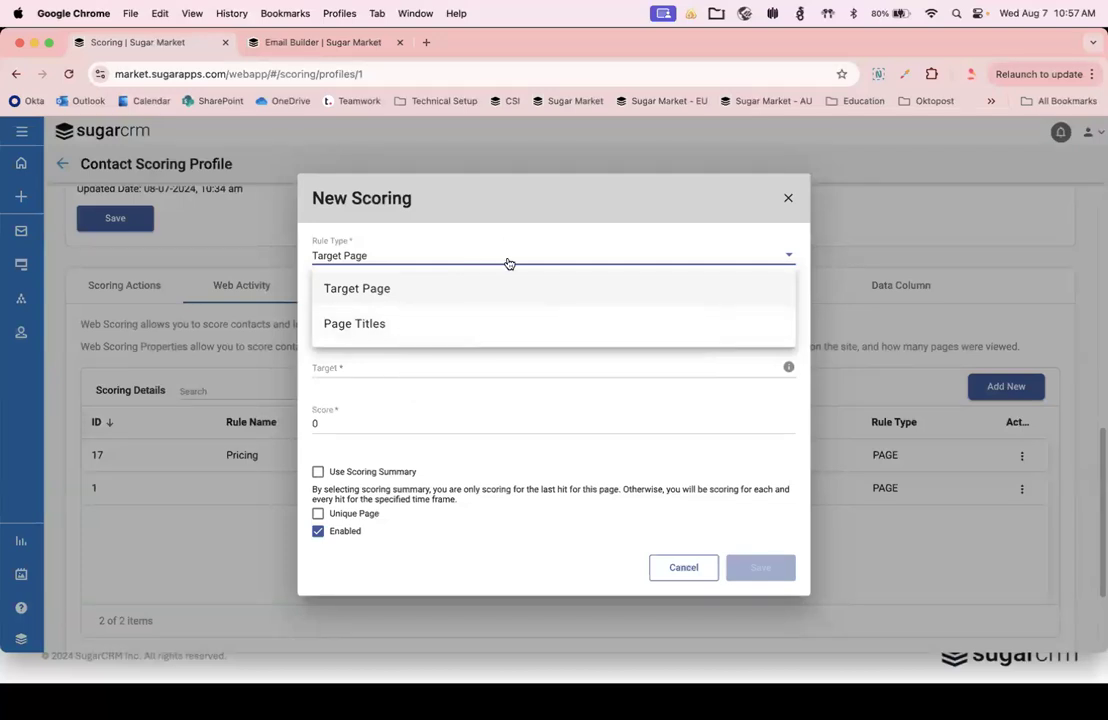
pyautogui.click(470, 288)
pyautogui.click(444, 312)
pyautogui.write('Careet')
pyautogui.press('BackSpace')
pyautogui.write('rs')
# Step: Set the Careers rule's target to /careers and its score to -20, and save the rule
pyautogui.click(431, 362)
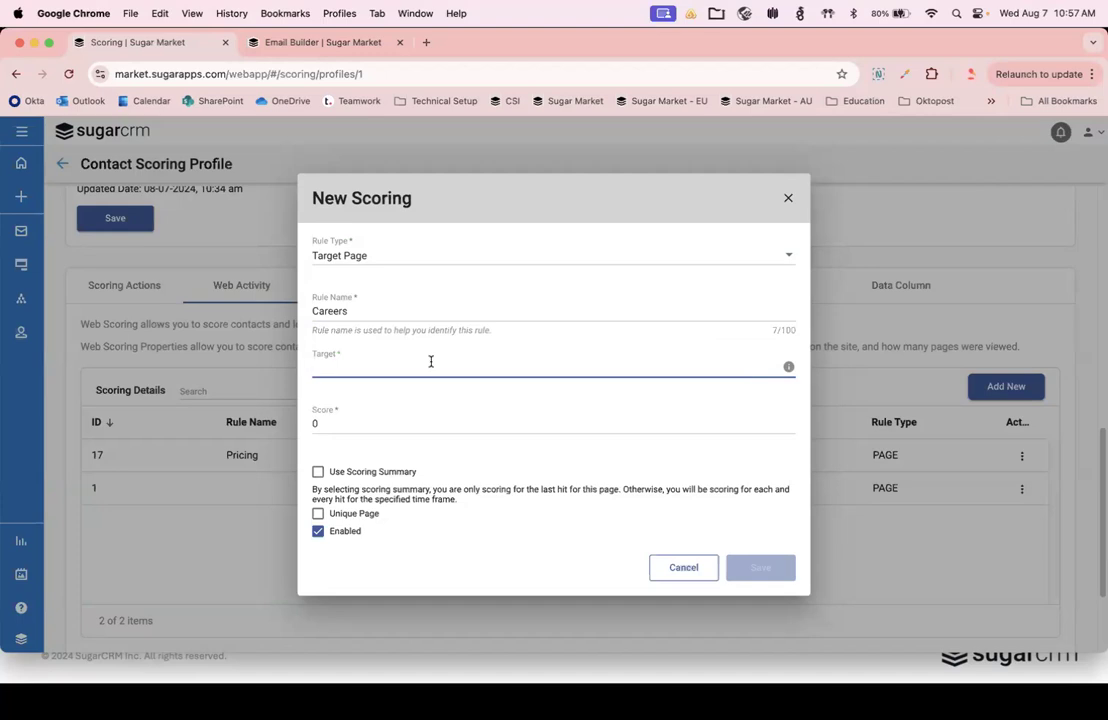
pyautogui.write('/care')
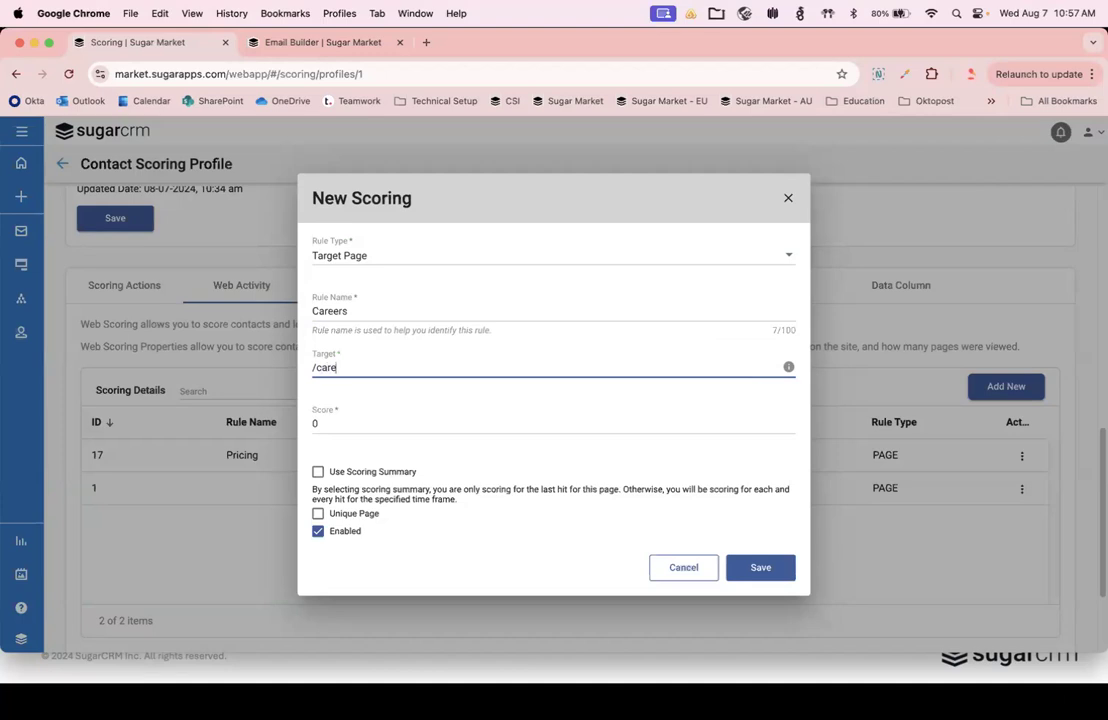
pyautogui.write('ers')
pyautogui.click(401, 425)
pyautogui.press('BackSpace')
pyautogui.write('-20')
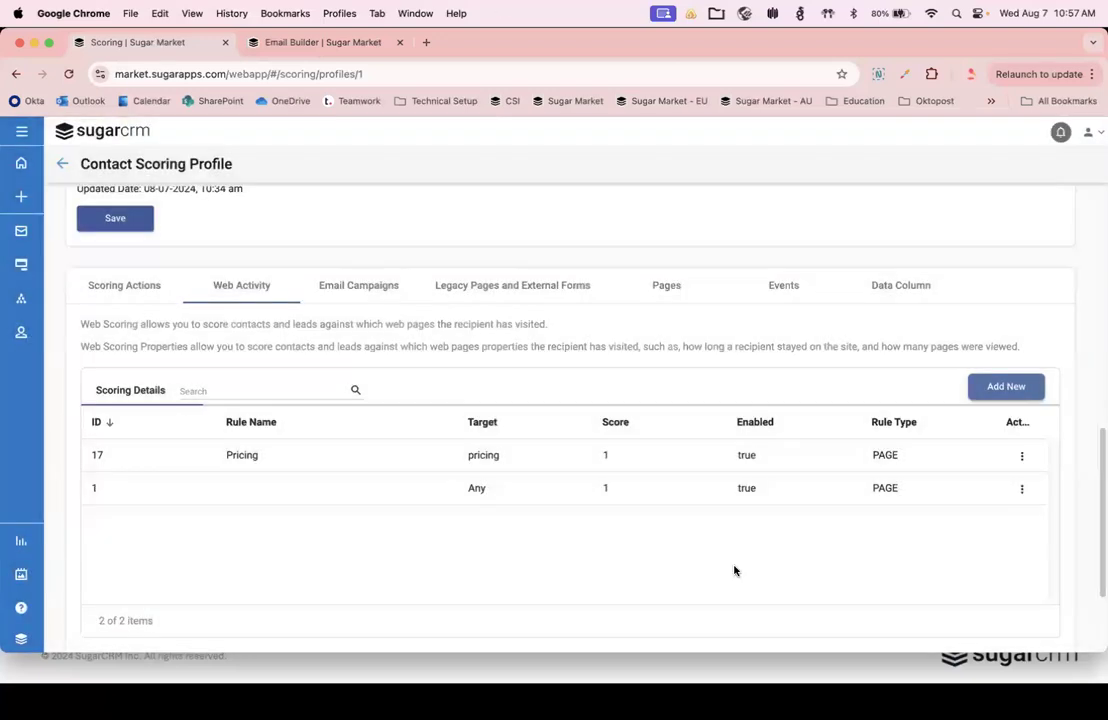
pyautogui.click(731, 567)
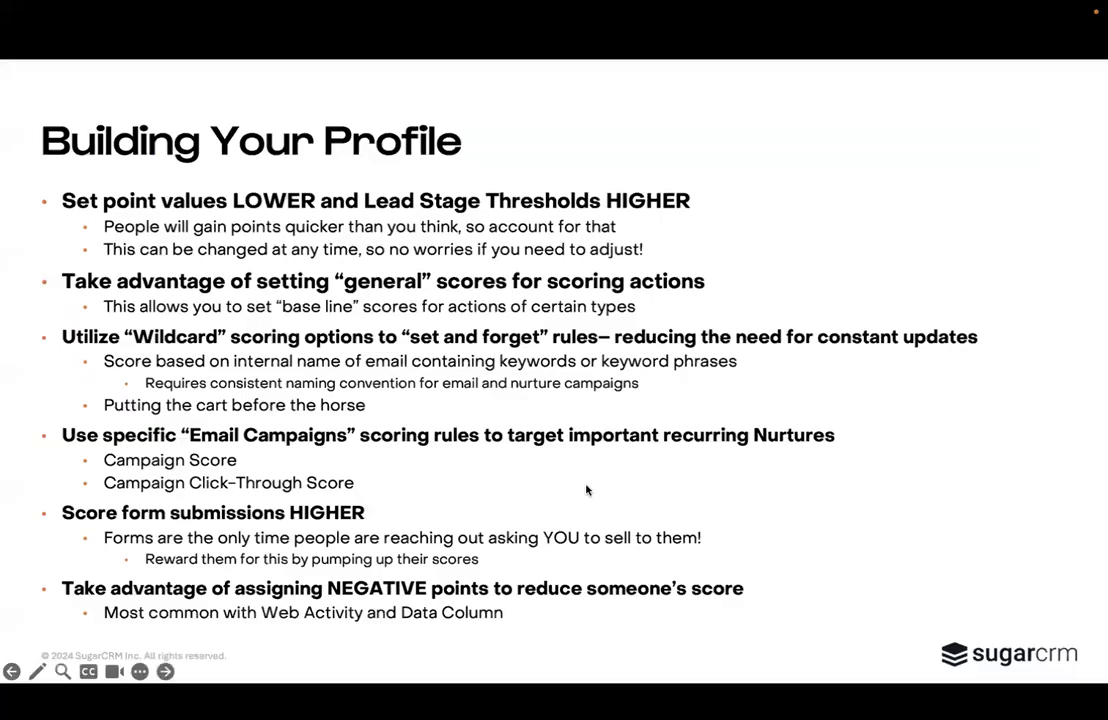
pyautogui.press('Right')
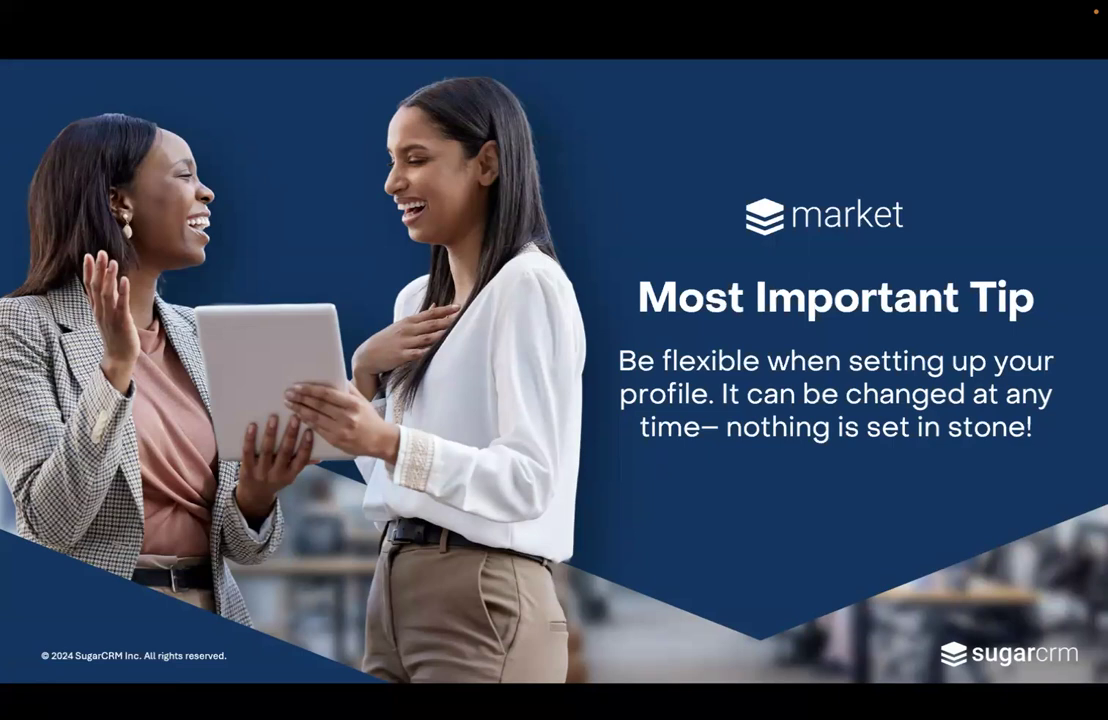
pyautogui.press('Right')
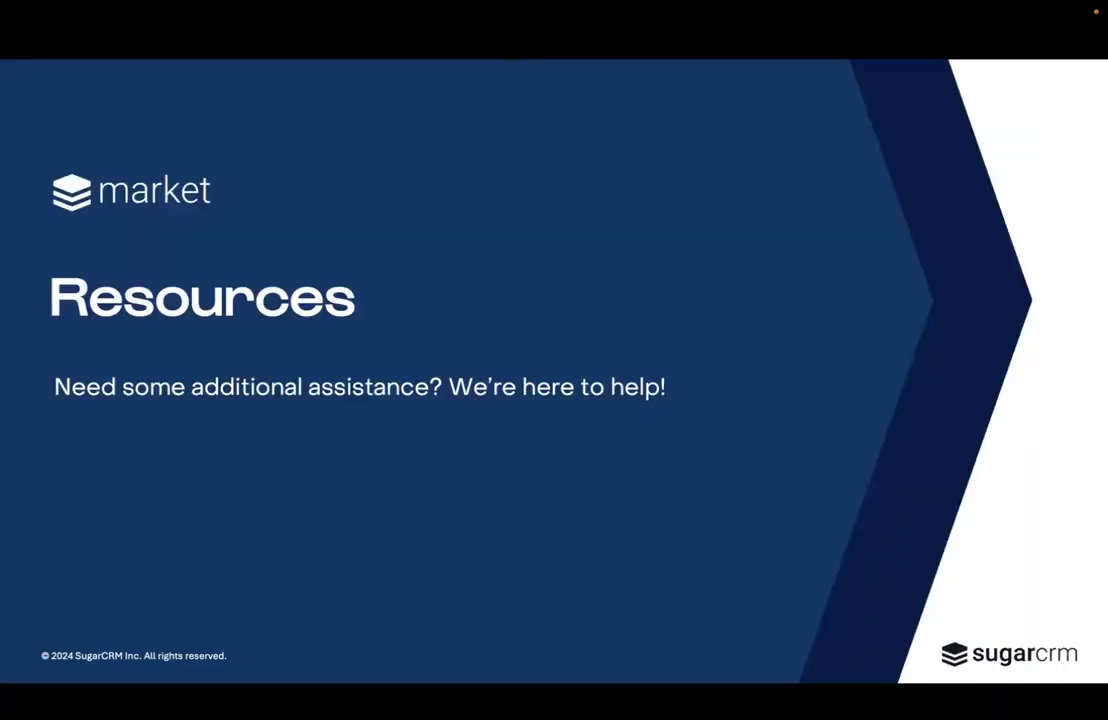
pyautogui.press('Right')
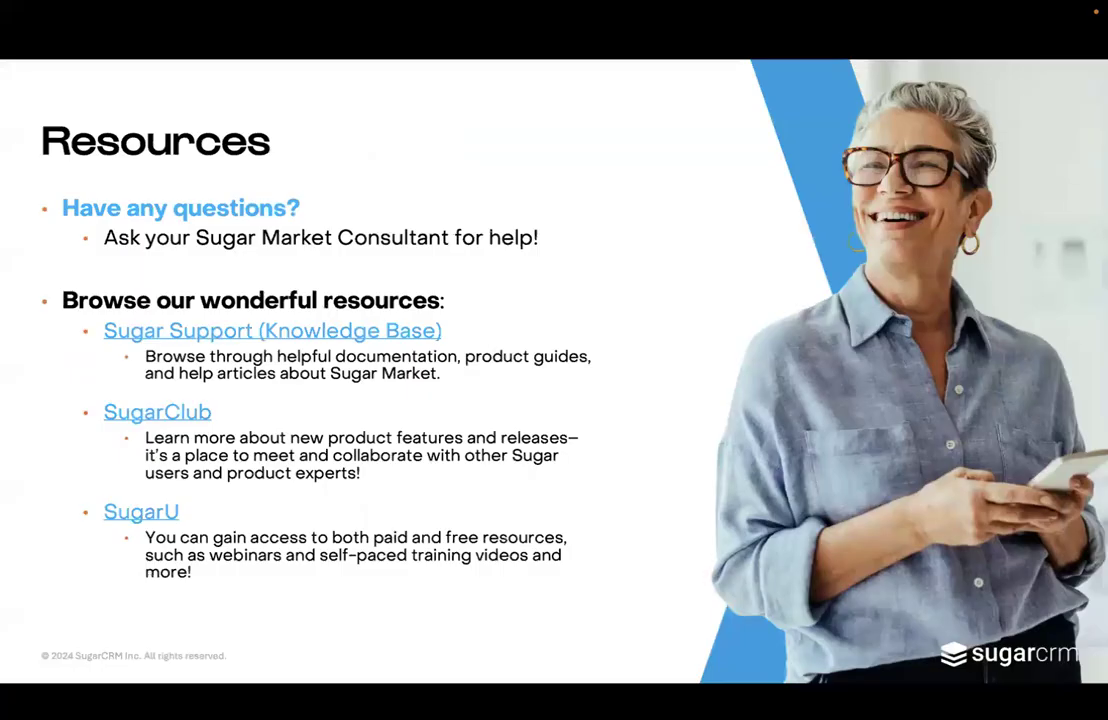